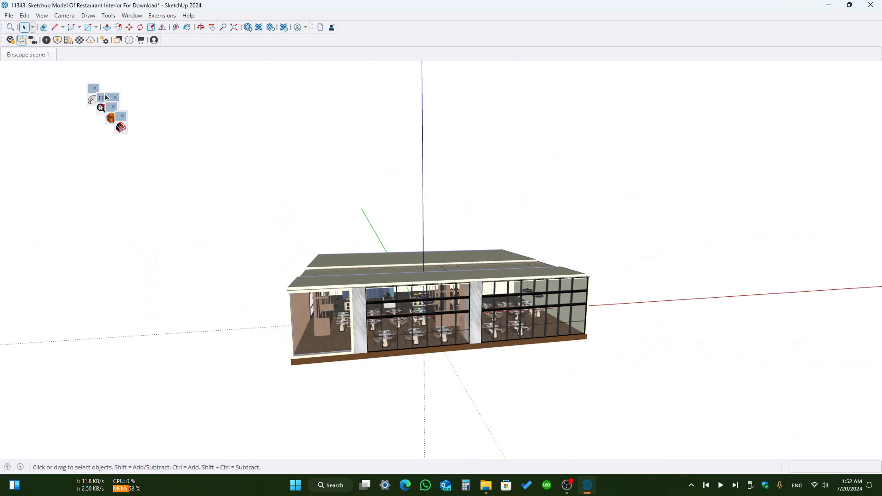
Dock the four floating extension toolbars side by side at the end of the upper toolbar row.
drag(92, 90, 348, 17)
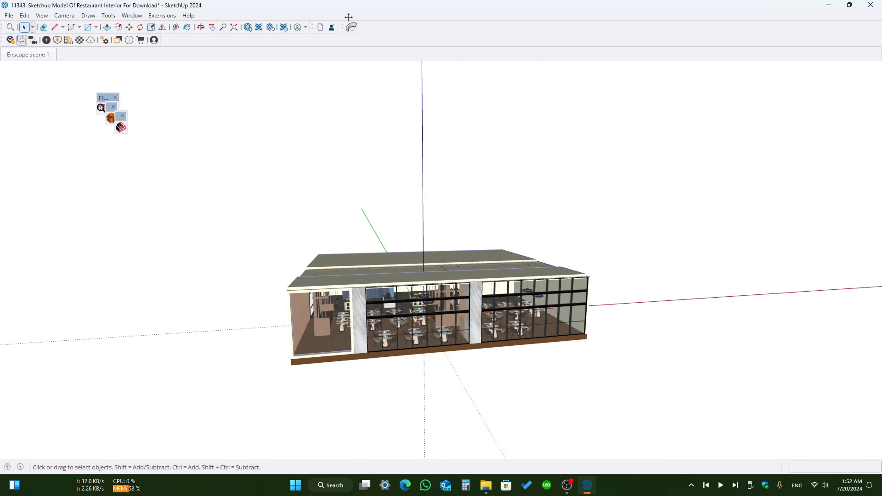
drag(105, 97, 373, 24)
drag(109, 109, 413, 35)
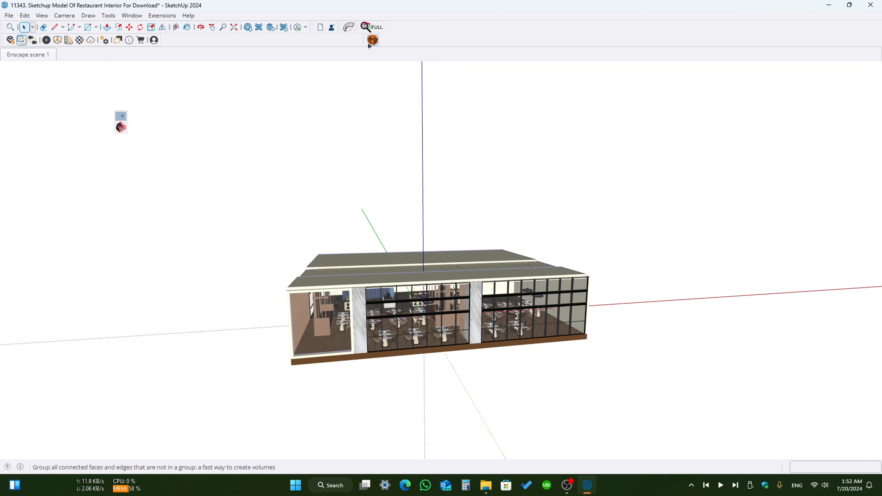
drag(371, 42, 385, 27)
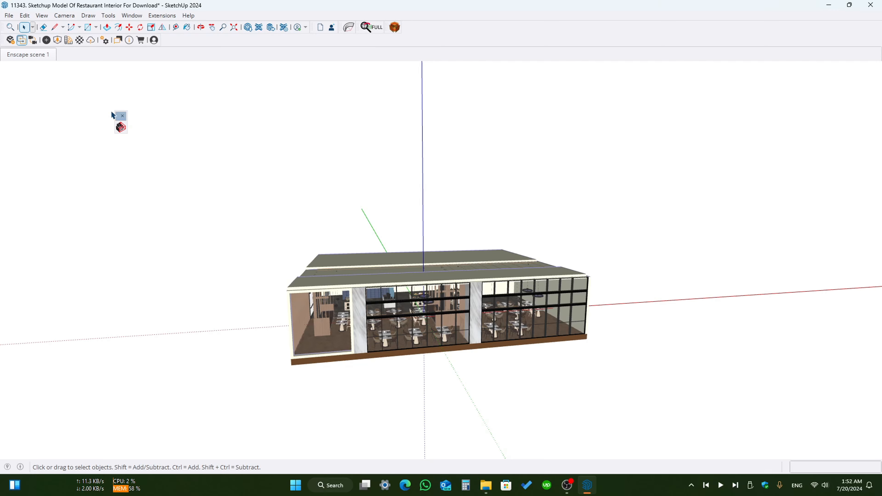
drag(119, 119, 402, 21)
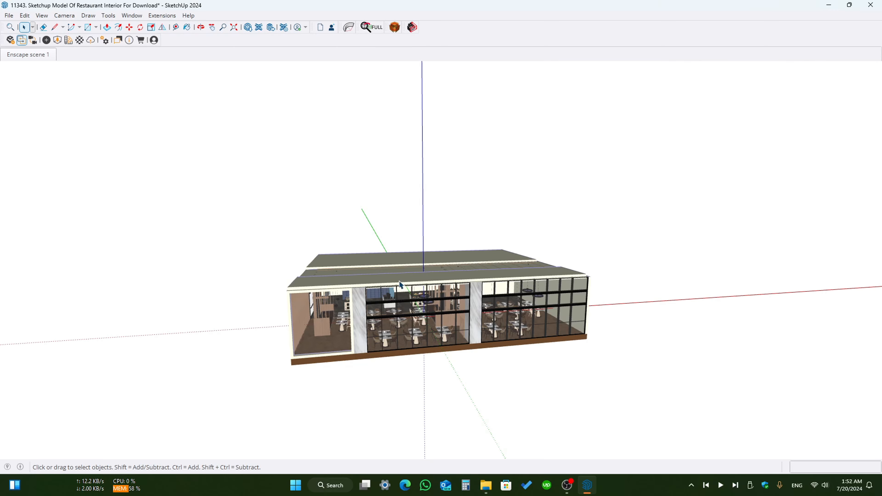
Frame the restaurant building from its open front corner and start Enscape for a live render.
middle_drag(399, 280, 372, 281)
scroll(383, 326, up, 4)
middle_drag(370, 319, 175, 150)
key(space)
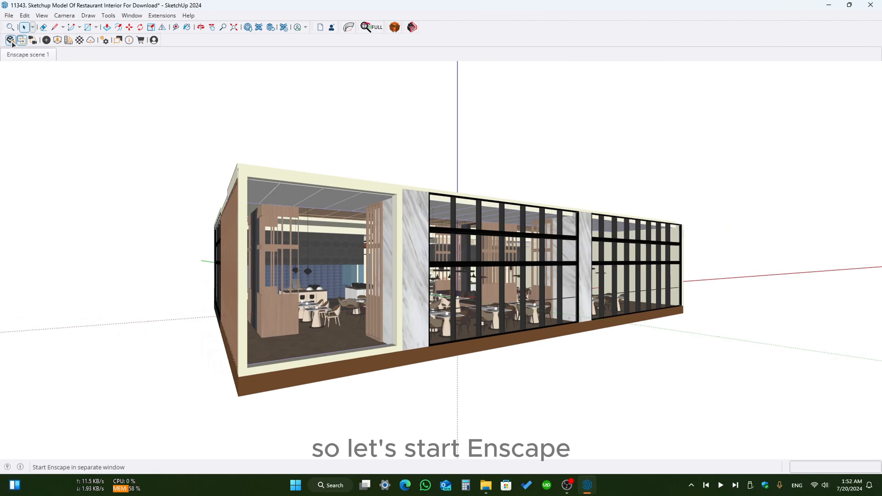
click(11, 40)
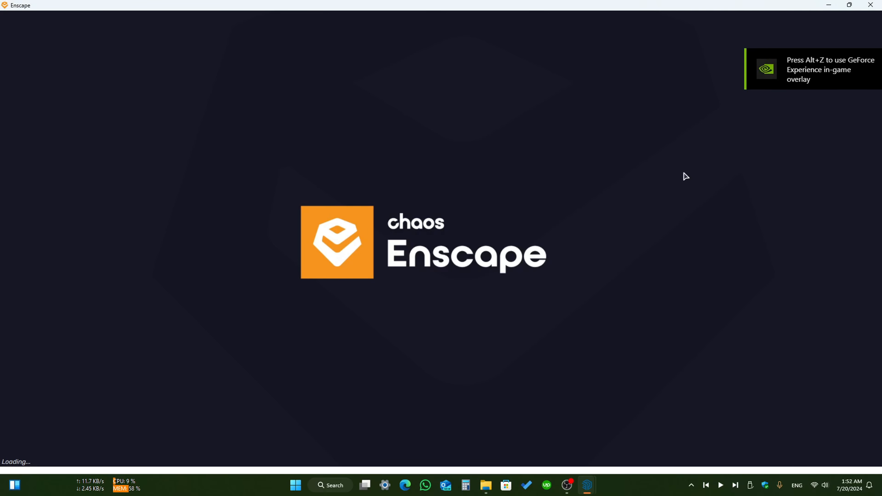
Shrink the Enscape window and place it over the upper right part of the SketchUp viewport.
drag(99, 10, 166, 52)
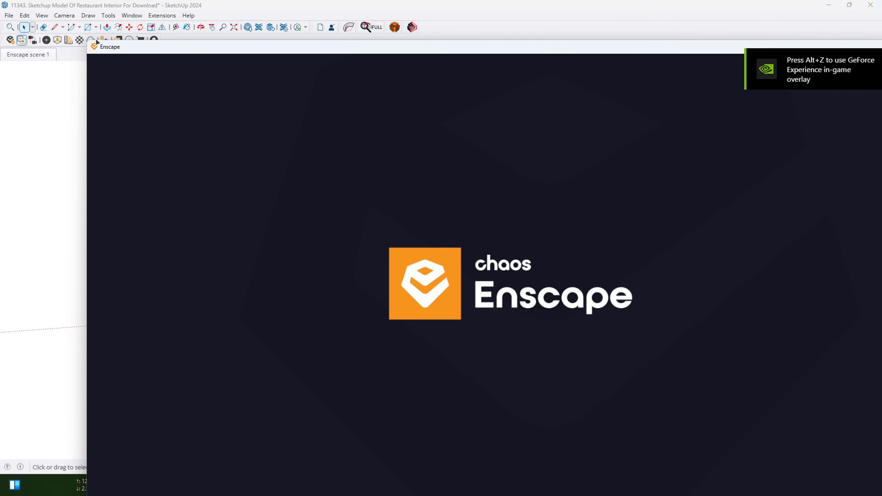
mouse_move(100, 42)
mouse_down()
mouse_move(517, 210)
mouse_move(635, 275)
mouse_move(642, 317)
mouse_up()
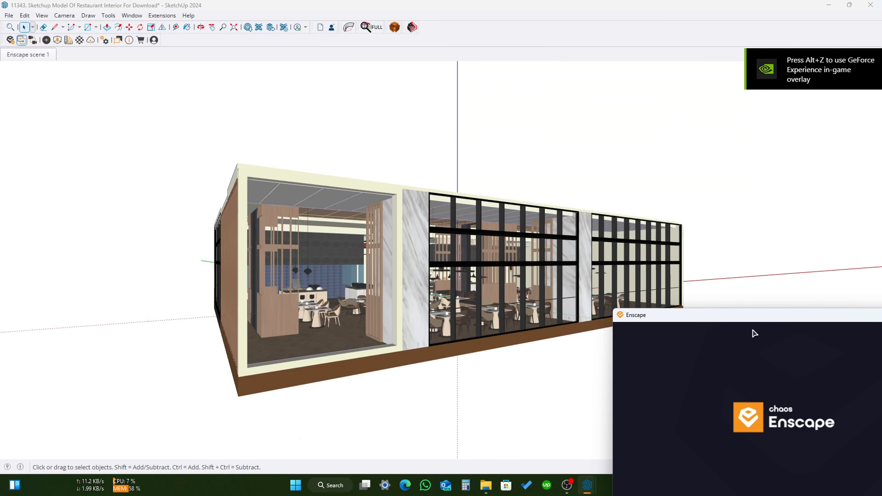
drag(761, 322, 634, 113)
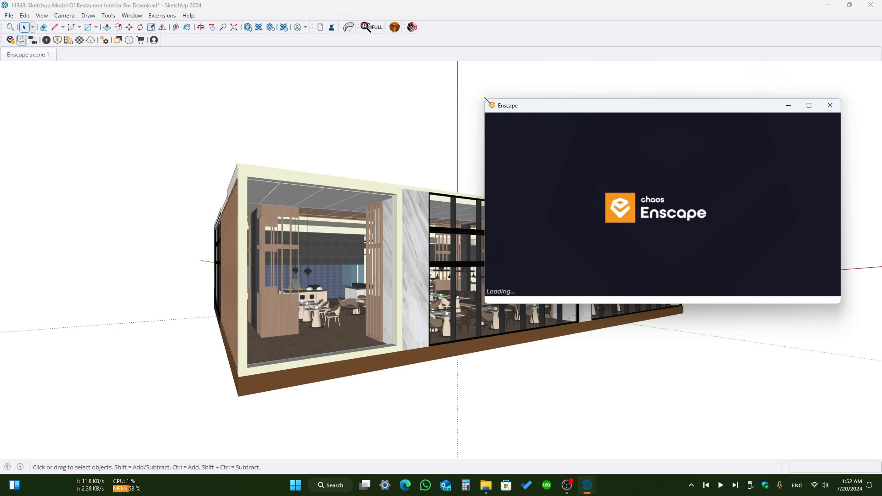
drag(485, 98, 550, 135)
drag(650, 142, 653, 80)
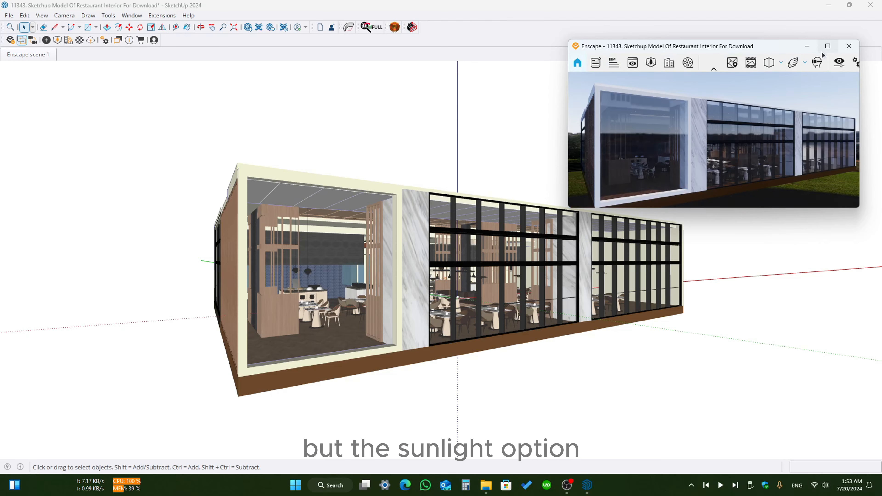
Maximize the Enscape render and walk through the facade into the dining area to examine its lighting and shadows.
click(828, 46)
click(832, 19)
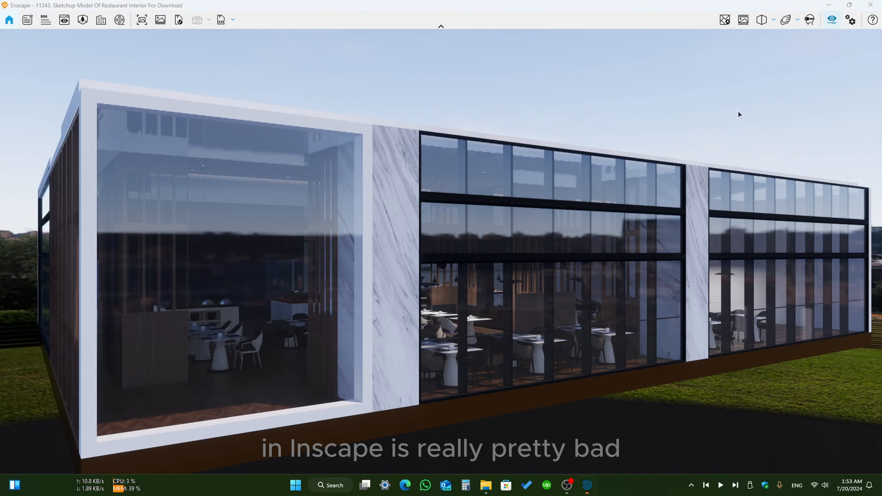
click(517, 65)
drag(437, 206, 295, 229)
key(w)
key(w)
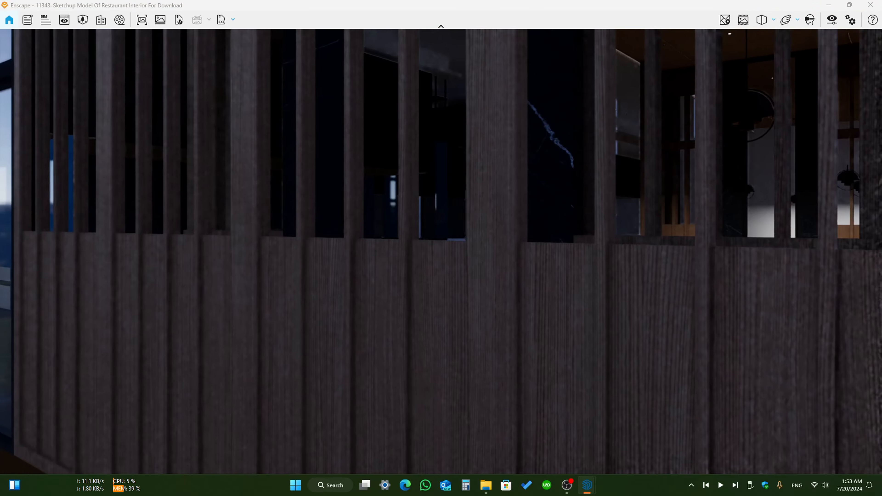
key(w)
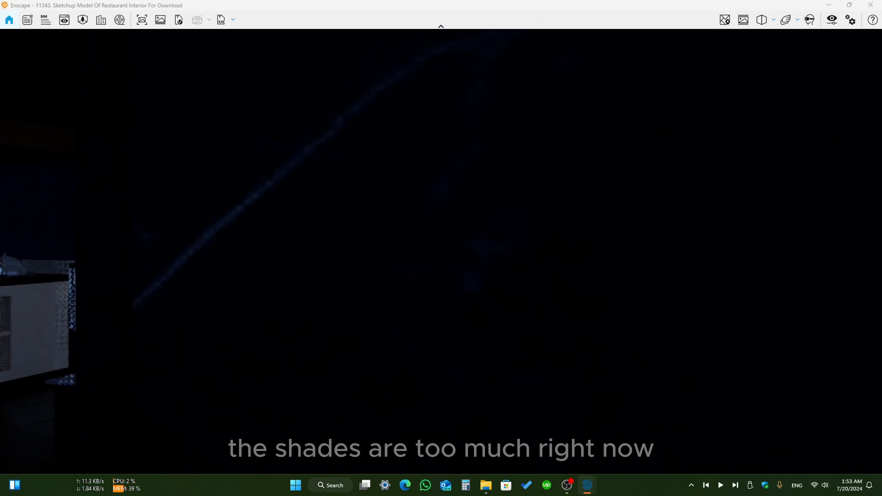
key(w)
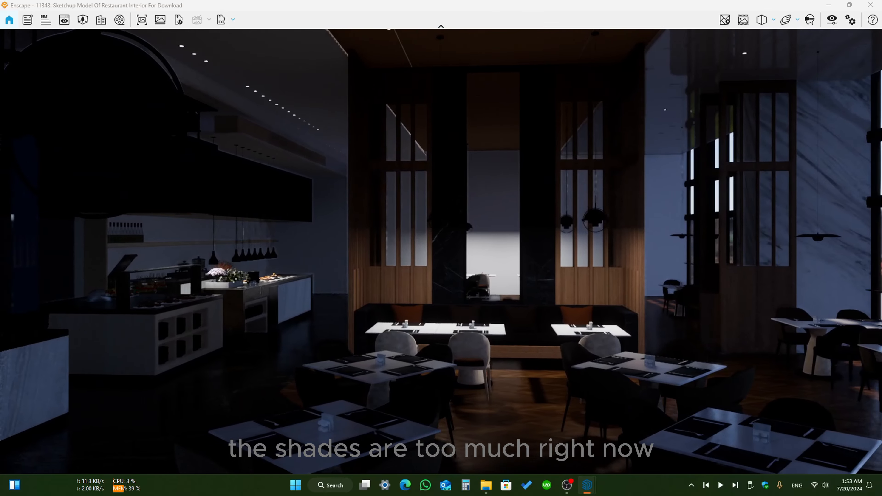
key(d)
key(w)
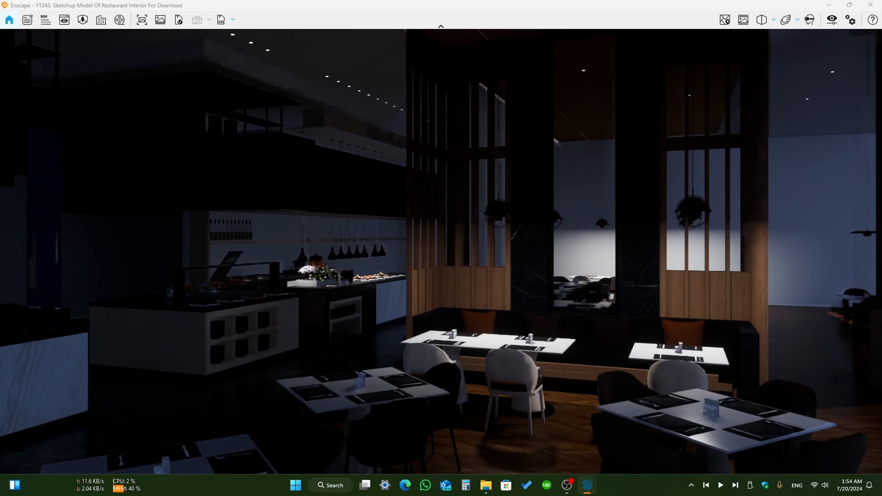
key(q)
key(e)
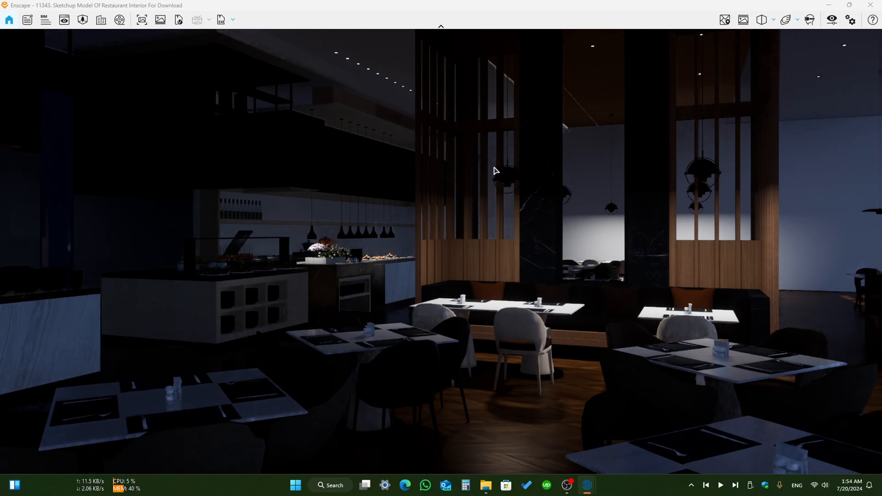
Raise the sun brightness to 242% in the atmosphere visual settings and try lowering the shadow sharpness.
click(831, 21)
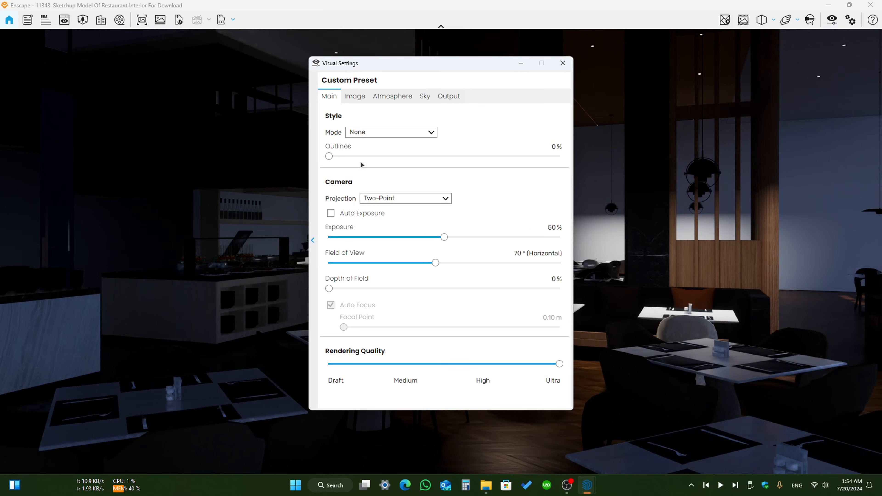
click(381, 99)
drag(333, 221, 434, 219)
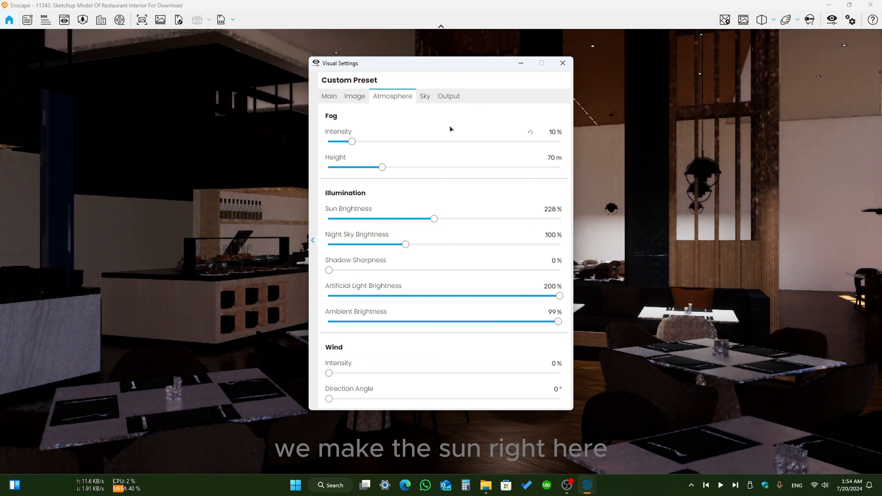
drag(435, 68, 455, 86)
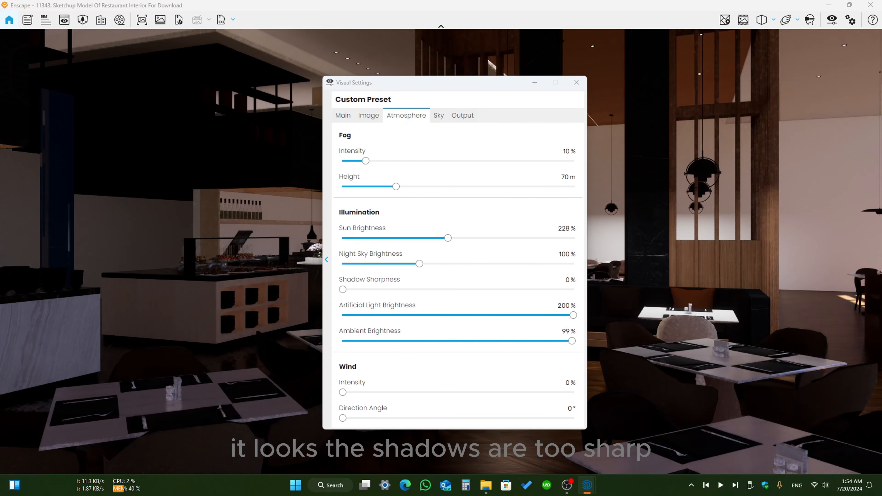
drag(611, 278, 666, 331)
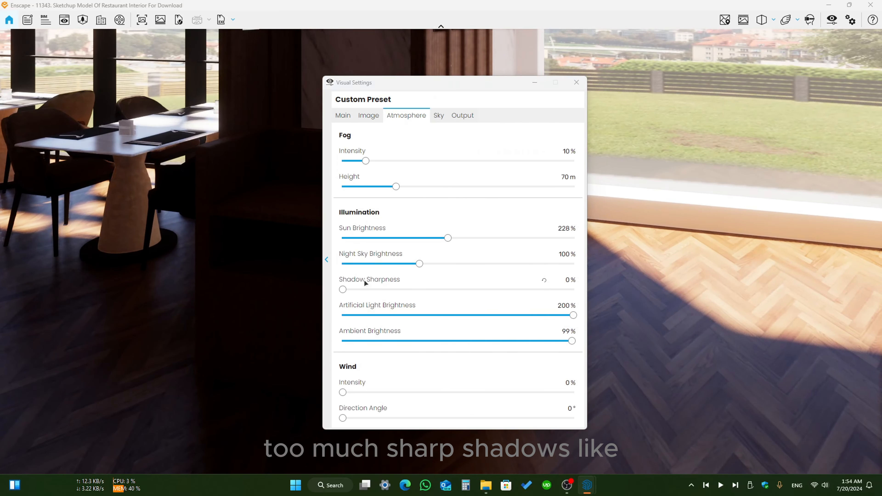
drag(343, 289, 256, 299)
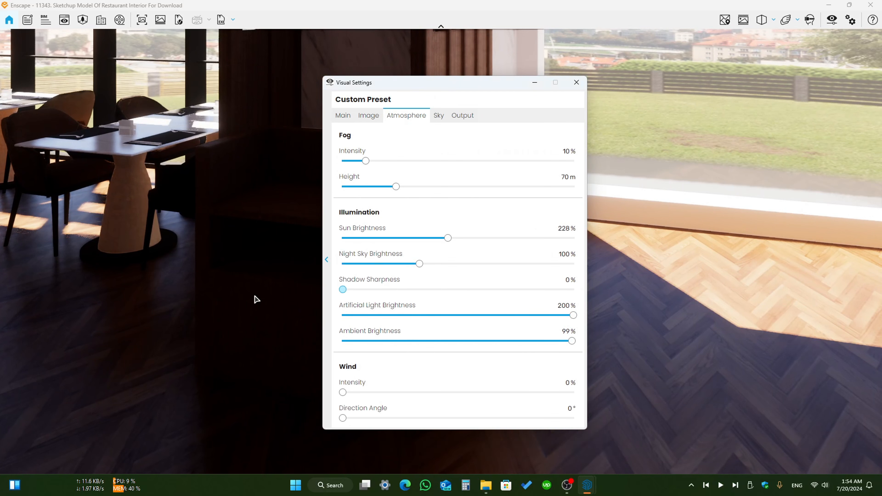
mouse_move(448, 239)
mouse_down()
mouse_move(405, 241)
mouse_move(452, 238)
mouse_up()
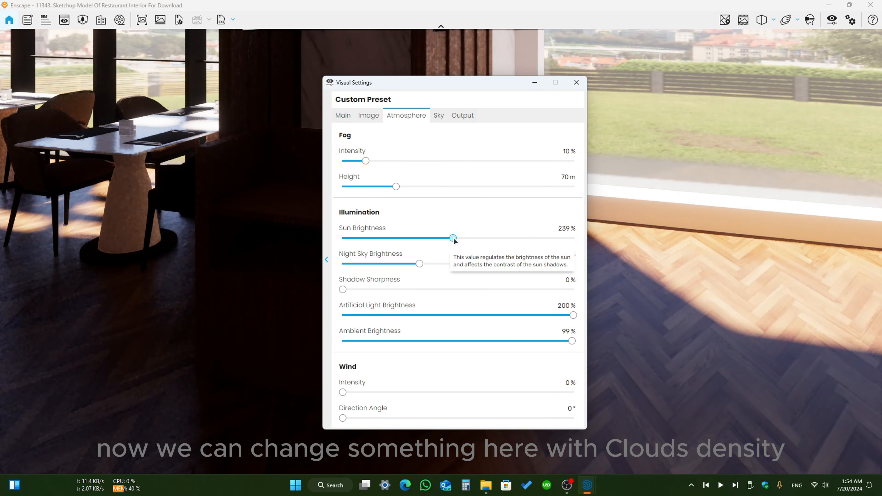
Try a cloud density of 64% in the sky settings, and set the cloud variety and density to 0%.
click(439, 115)
drag(343, 273, 494, 273)
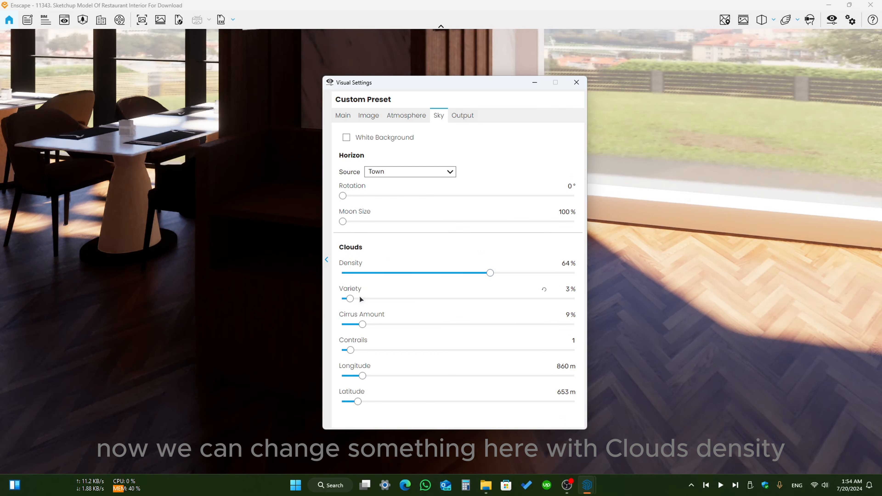
drag(361, 299, 342, 305)
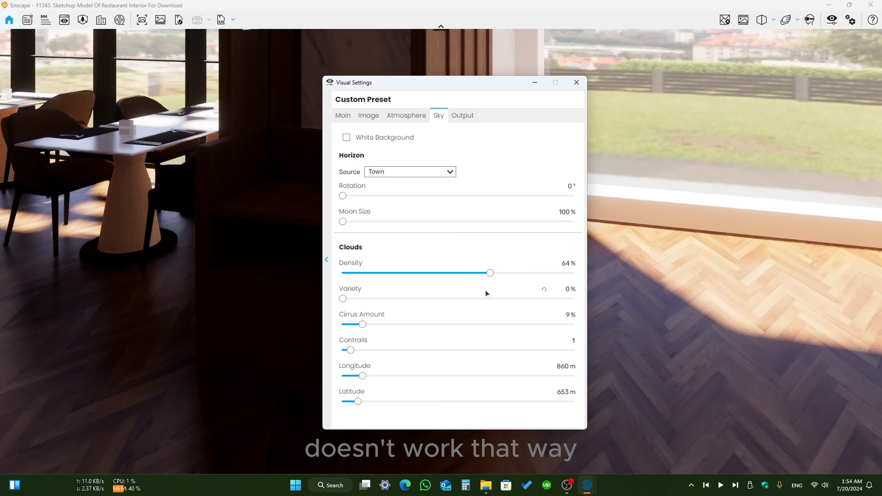
drag(491, 274, 315, 295)
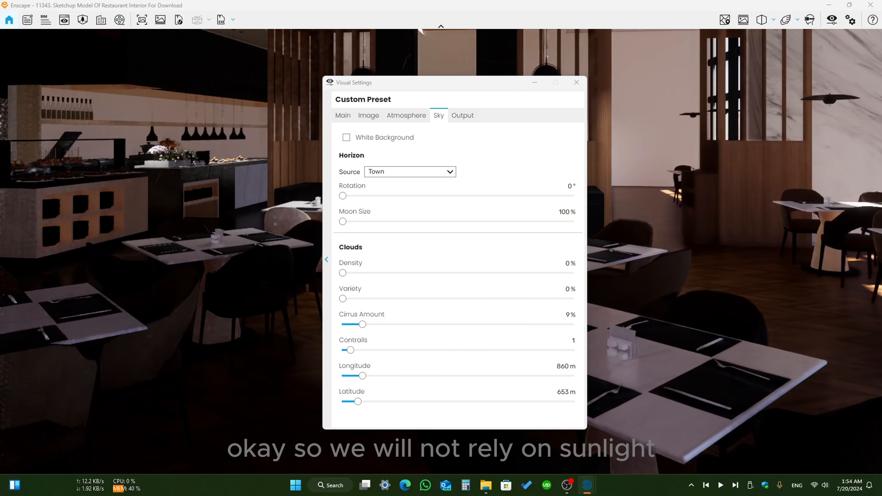
Set the sun brightness to 0% in the atmosphere settings and close the visual settings.
click(416, 117)
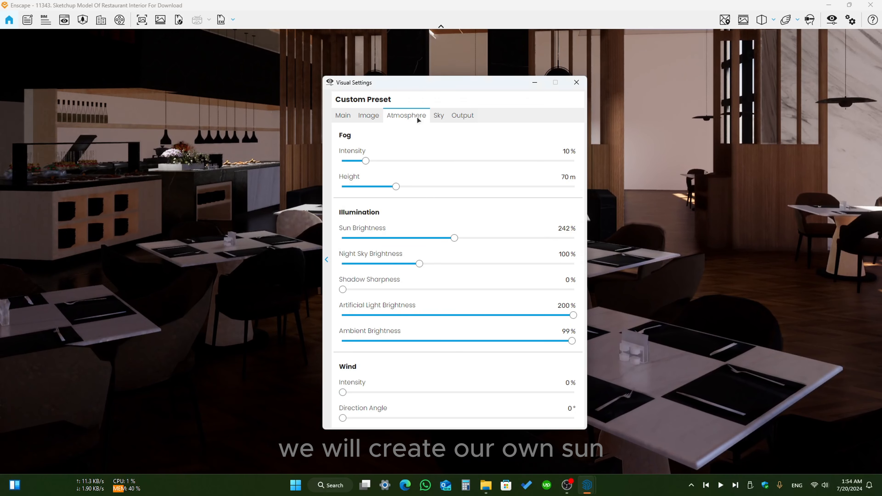
drag(376, 240, 340, 240)
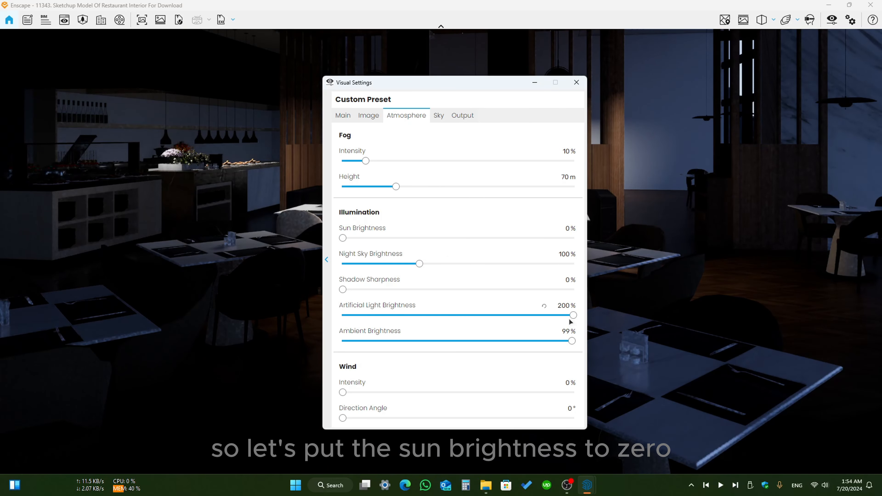
click(568, 88)
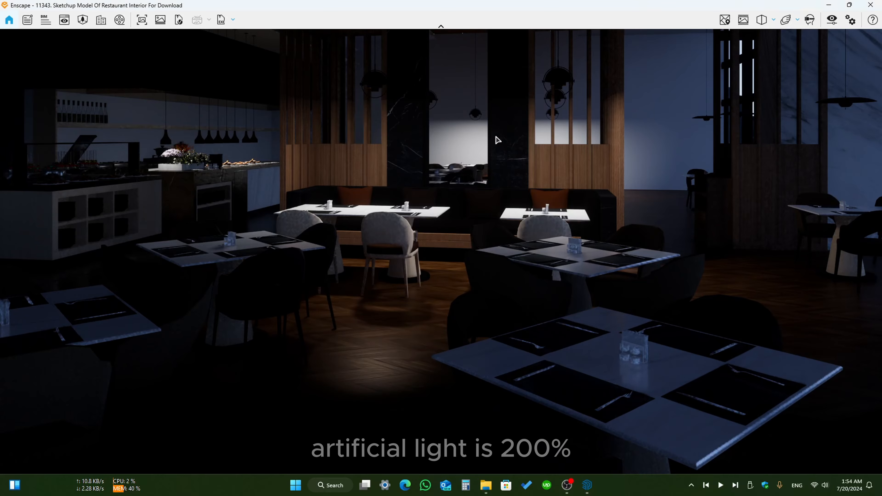
Restore the Enscape window to its small size and place an Enscape spotlight at the roof's front corner, aimed along the edge.
click(843, 5)
scroll(237, 295, down, 2)
mouse_move(236, 296)
middle_down()
mouse_move(285, 349)
mouse_move(334, 339)
mouse_move(363, 367)
mouse_move(334, 281)
middle_up()
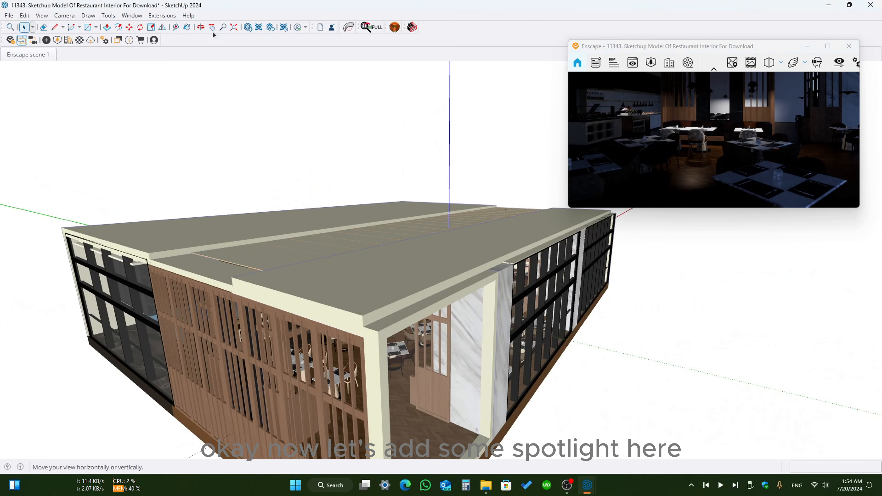
click(46, 40)
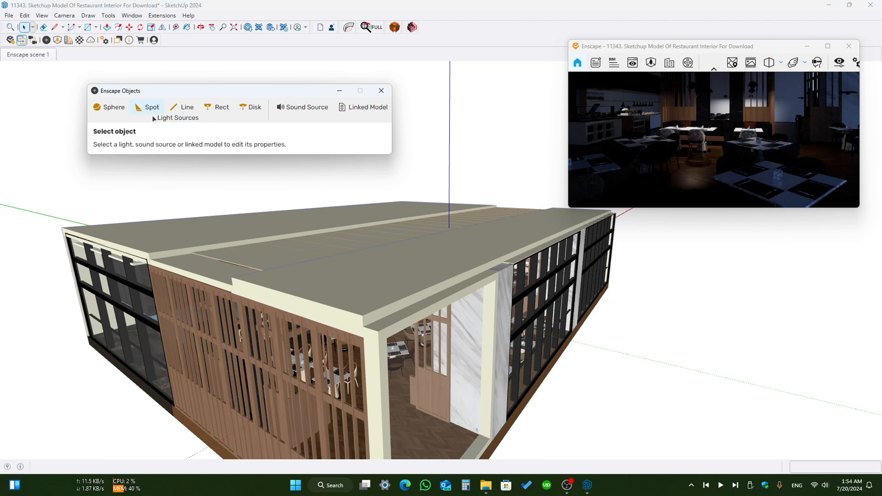
click(362, 316)
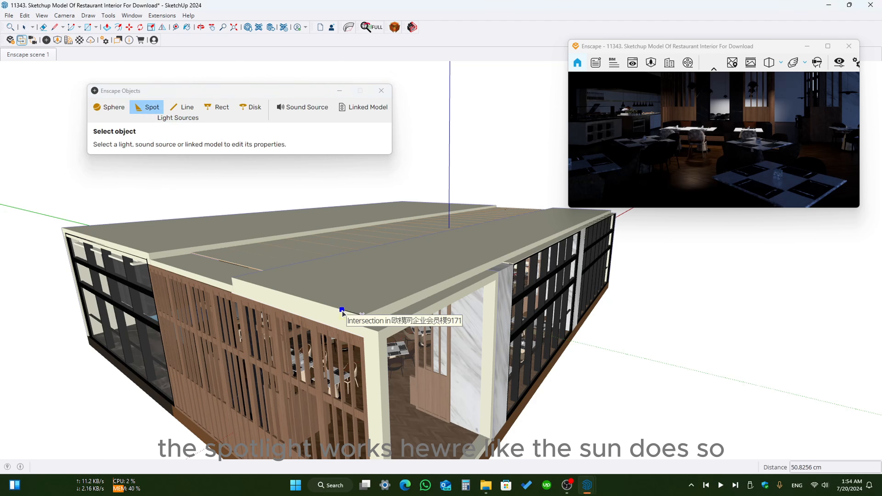
click(358, 315)
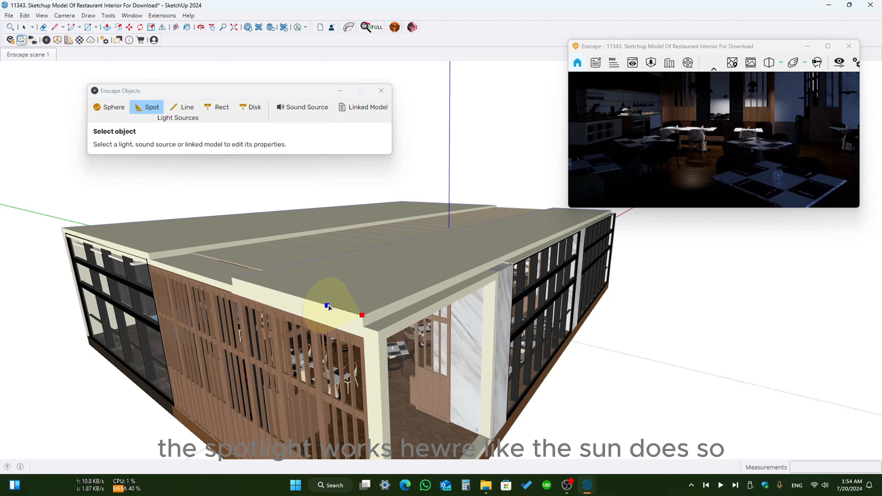
click(273, 292)
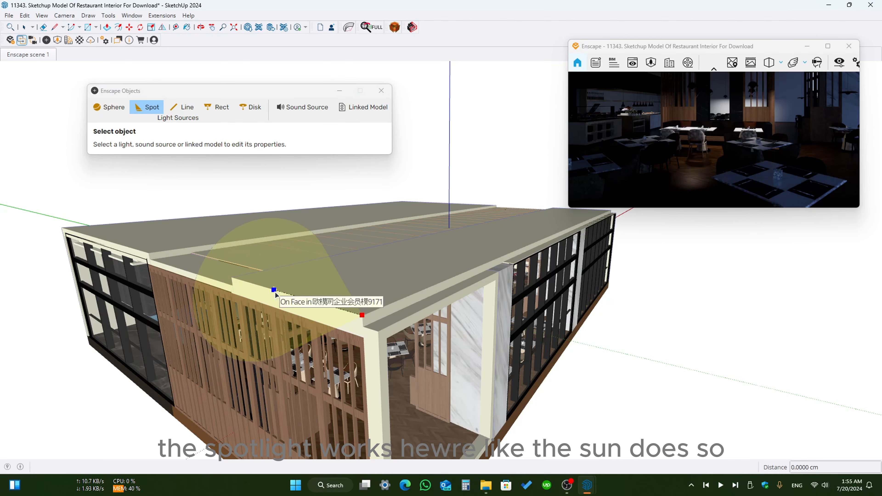
click(274, 292)
middle_drag(327, 268, 307, 294)
key(space)
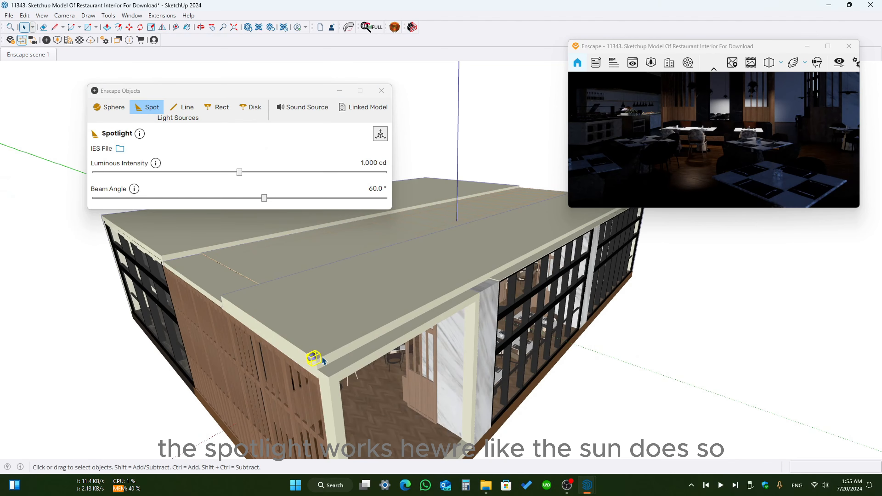
Copy the spotlight about 527 cm along the roof's front edge on the red axis, dividing the distance into 10 equal spaces (/10).
scroll(321, 360, up, 2)
key(m)
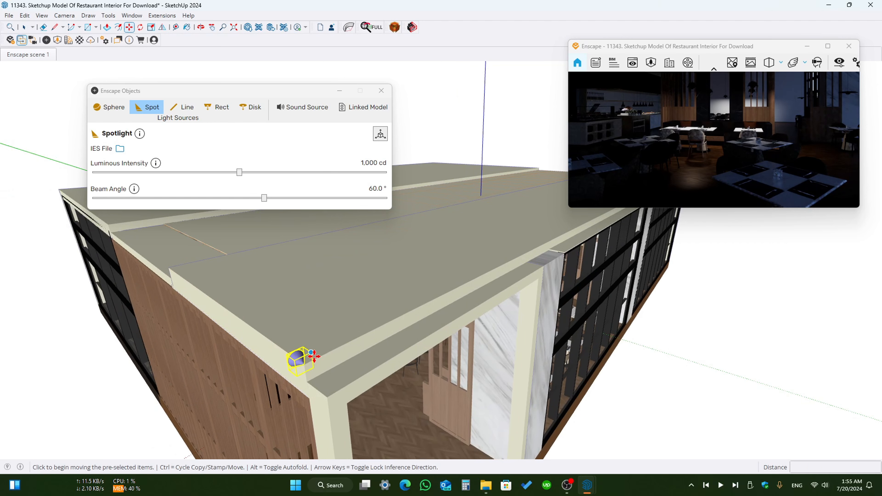
key(ctrl)
click(315, 367)
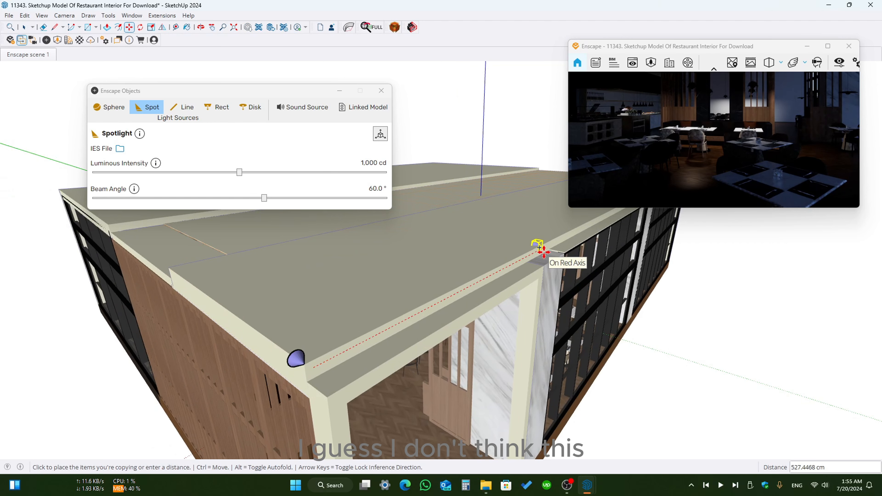
click(545, 252)
text(/10)
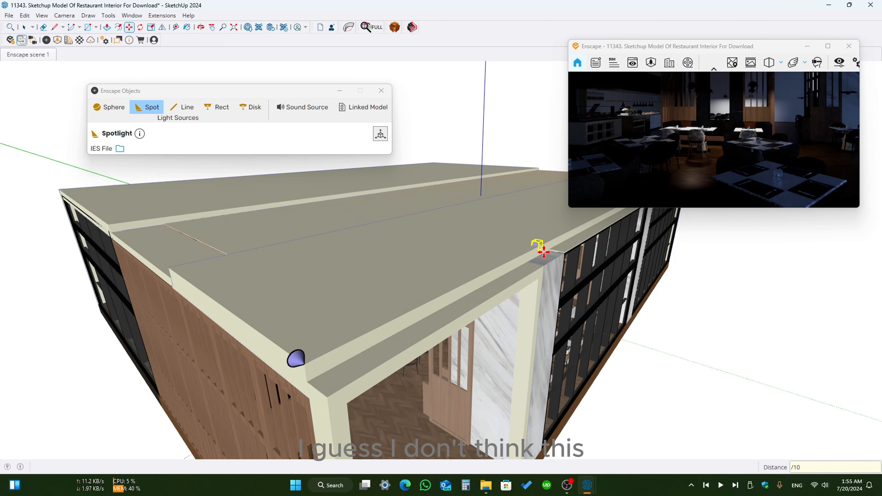
key(Return)
middle_drag(544, 252, 364, 339)
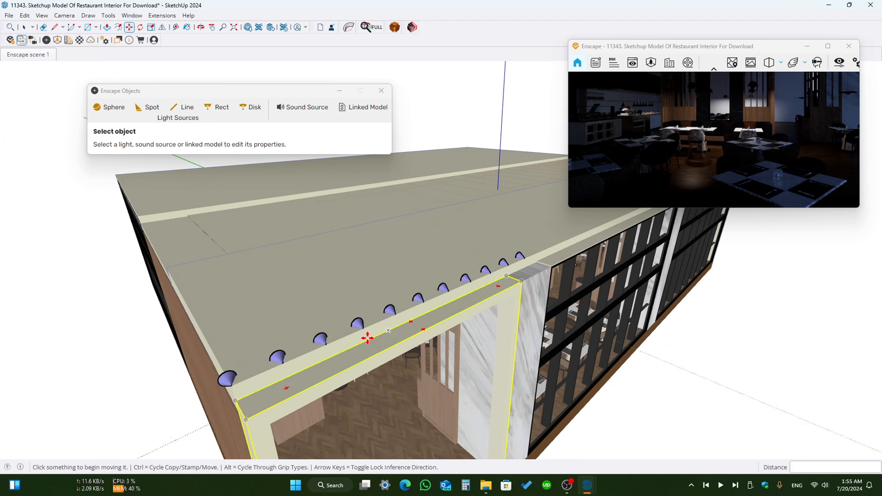
Copy the whole row of spotlights from the roof edge about 5 m outward along the green axis, clear of the facade.
key(space)
click(229, 380)
shift+click(278, 357)
shift+click(321, 338)
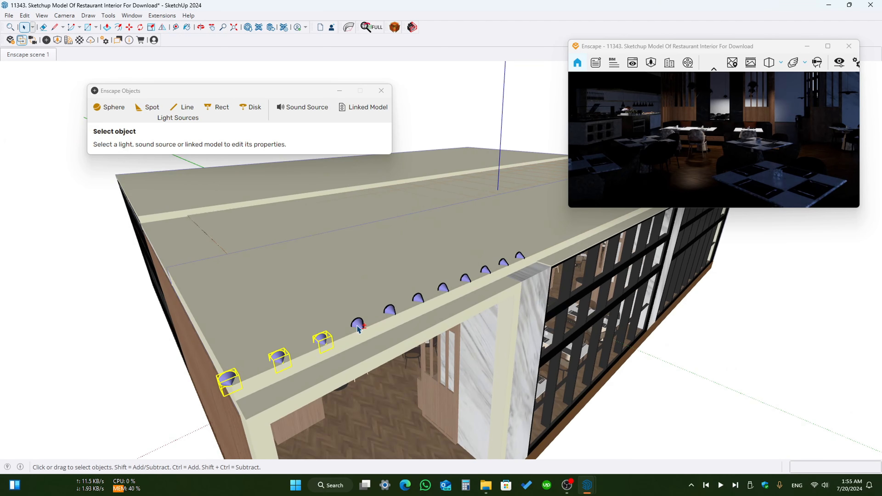
shift+click(360, 324)
shift+click(392, 311)
shift+click(419, 299)
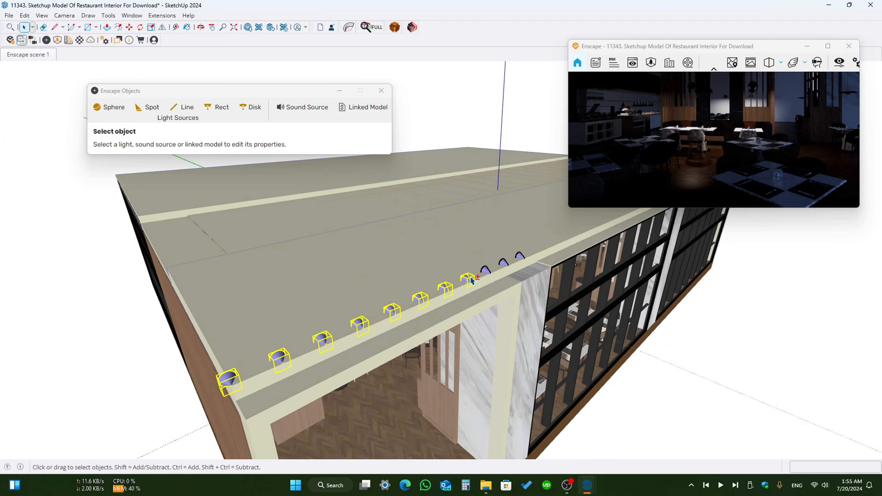
shift+click(486, 271)
middle_drag(468, 251, 395, 291)
key(m)
key(ctrl)
click(374, 284)
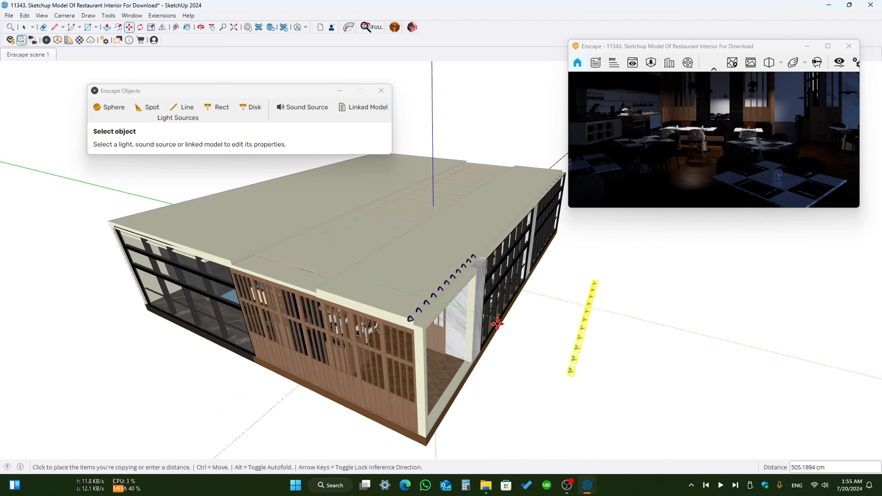
click(512, 327)
middle_drag(528, 345, 542, 345)
Delete the original row of spotlights on the roof edge, keeping the copied row outside the building.
key(space)
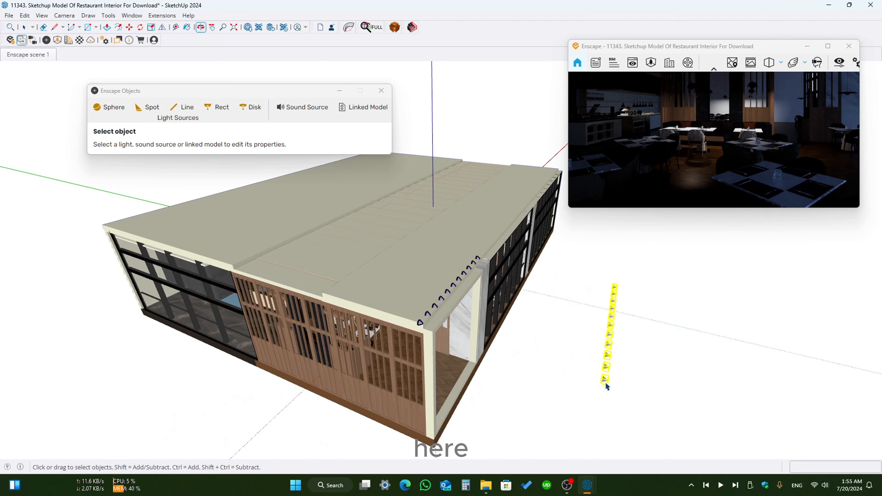
drag(654, 419, 604, 278)
middle_drag(590, 351, 420, 282)
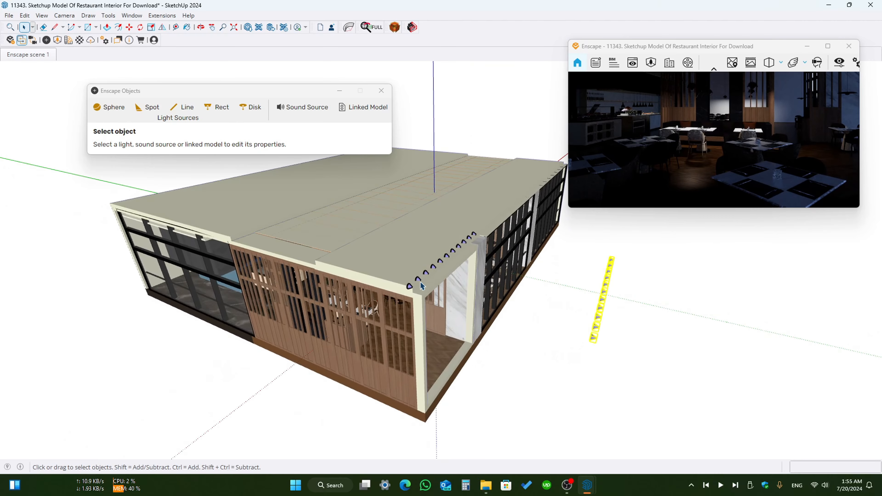
scroll(418, 283, up, 3)
click(417, 280)
ctrl+click(418, 278)
ctrl+click(431, 265)
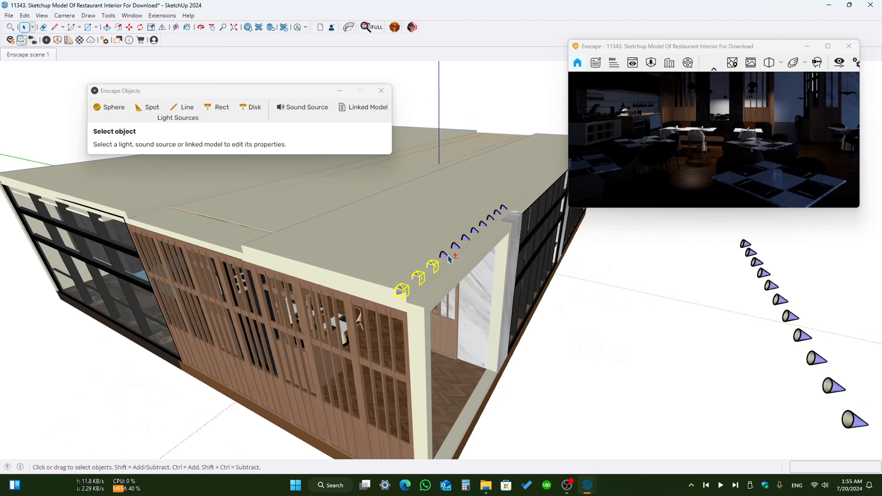
ctrl+click(452, 246)
shift+click(443, 242)
shift+click(469, 236)
shift+click(462, 237)
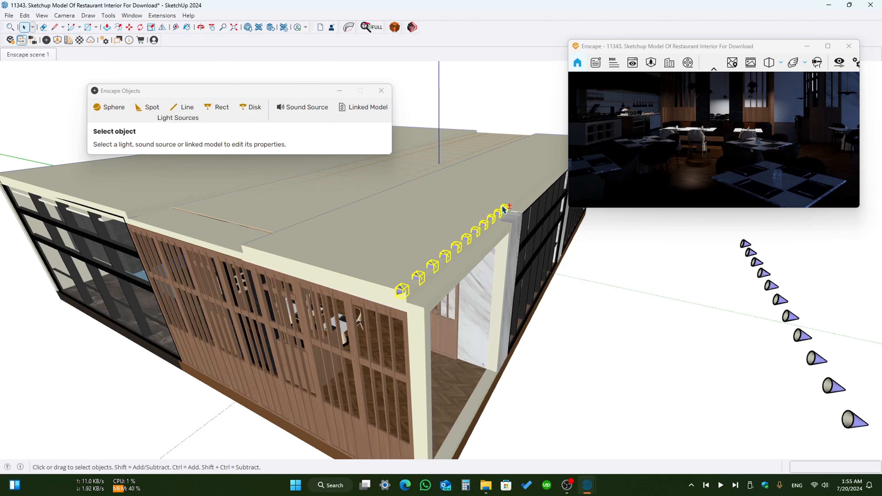
key(Delete)
scroll(351, 271, down, 4)
middle_drag(522, 312, 560, 358)
drag(624, 394, 569, 267)
right_click(587, 333)
click(615, 368)
scroll(612, 405, up, 5)
click(503, 306)
scroll(450, 377, down, 4)
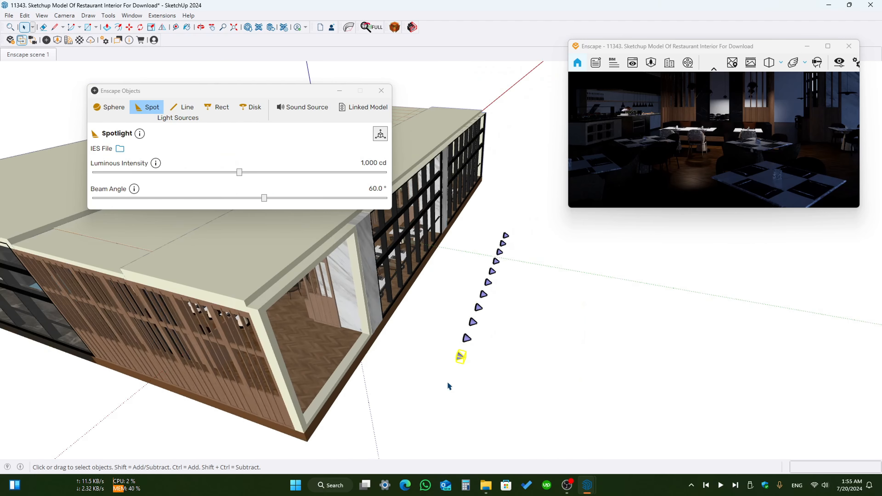
Group all the spotlights in the row outside the facade into a single object.
drag(559, 384, 505, 341)
drag(451, 224, 451, 223)
scroll(461, 353, up, 5)
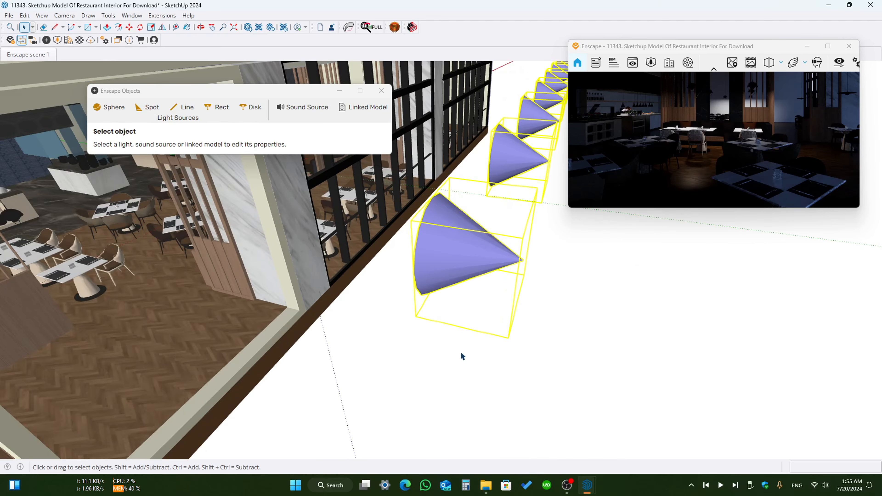
right_click(460, 257)
click(499, 99)
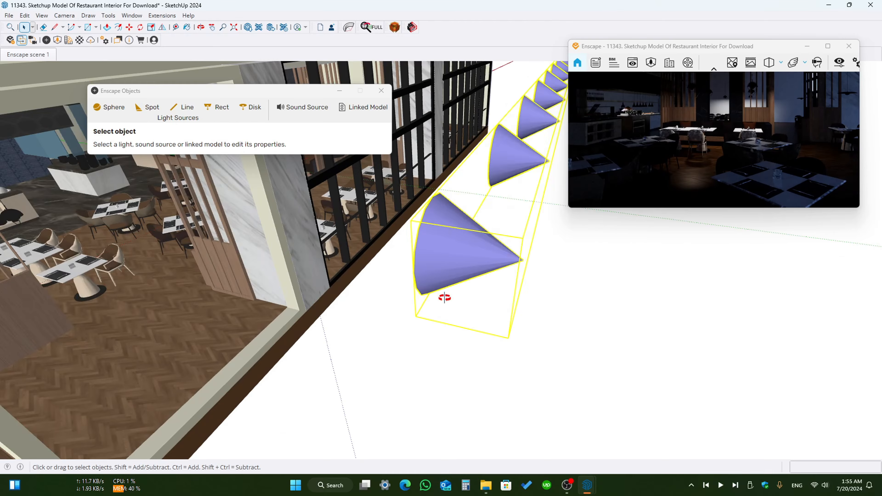
Copy the grouped spotlight row about 172 cm down the blue axis, dividing the distance into 5 equal spaces (/5).
scroll(416, 325, down, 8)
middle_drag(435, 325, 449, 361)
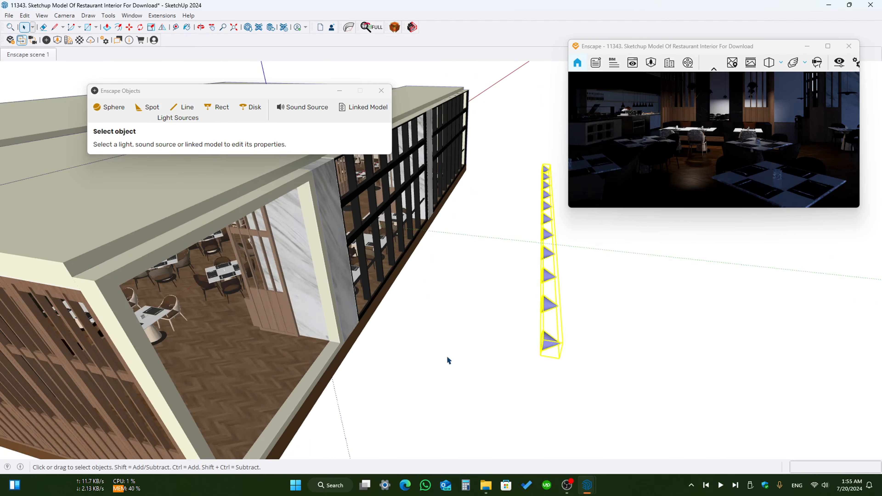
middle_drag(557, 355, 457, 219)
key(m)
key(ctrl)
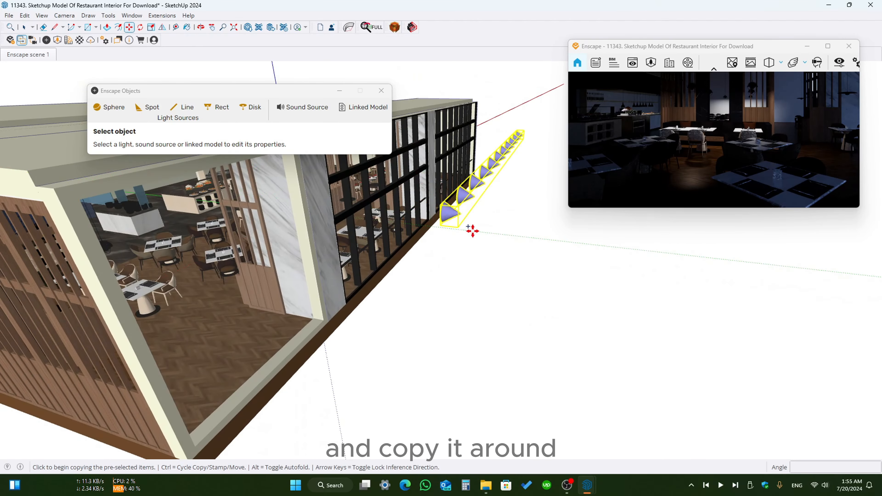
click(458, 228)
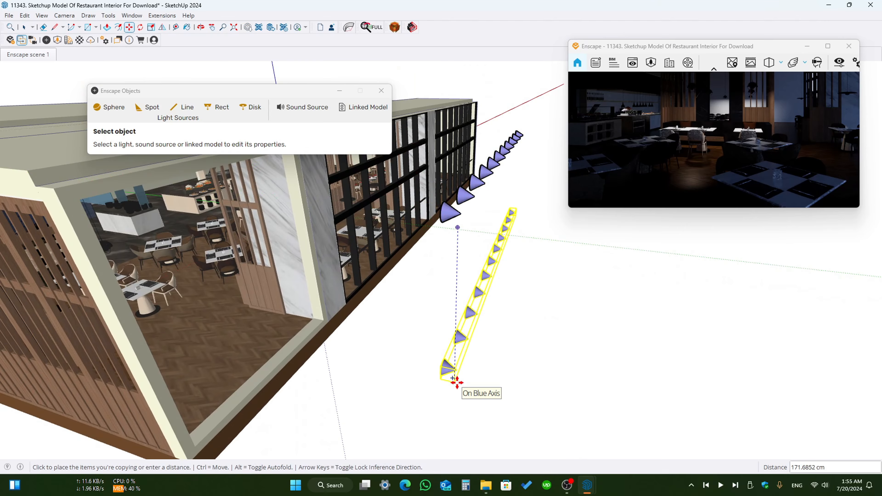
click(457, 382)
text(/5)
key(Return)
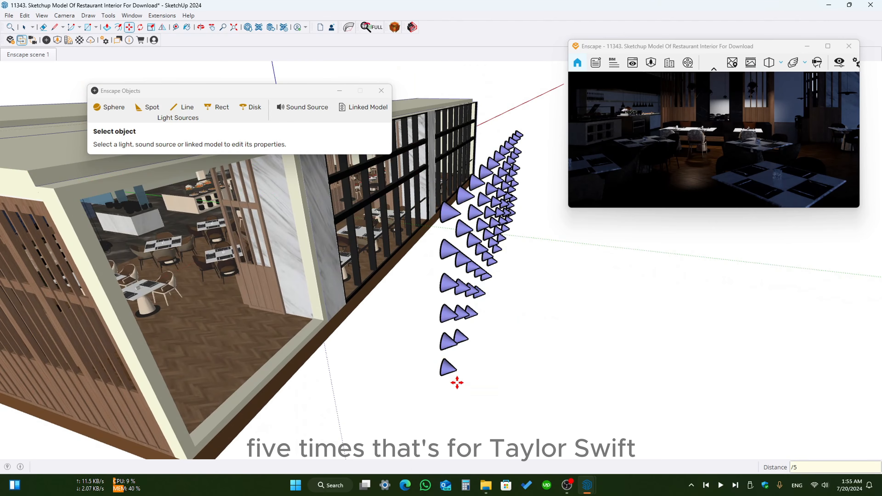
Group all the stacked spotlight rows into one grid.
middle_drag(457, 380, 521, 348)
drag(569, 419, 490, 269)
right_click(504, 295)
click(532, 107)
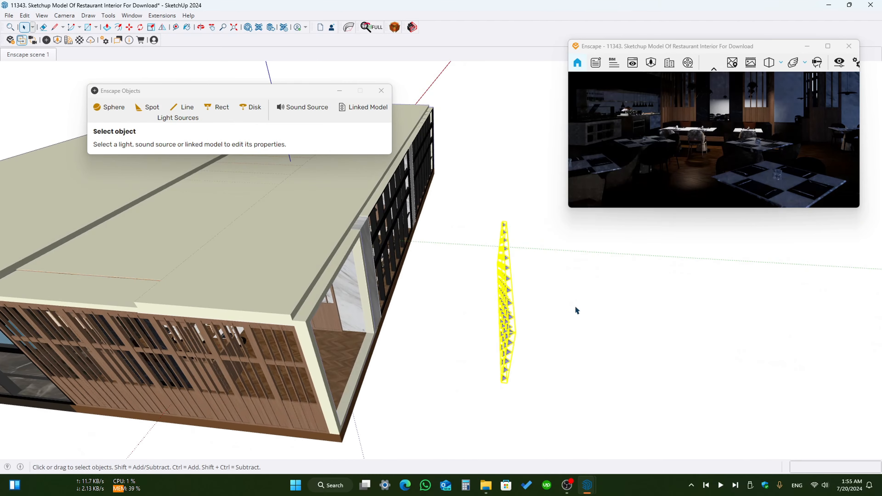
Copy the spotlight grid straight down along the blue axis to form a second tier below it.
middle_drag(576, 309, 304, 251)
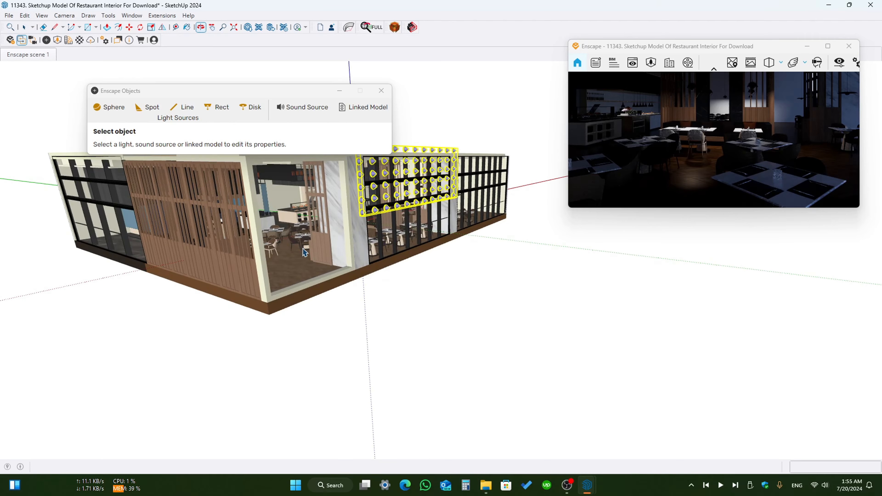
key(ctrl)
click(249, 178)
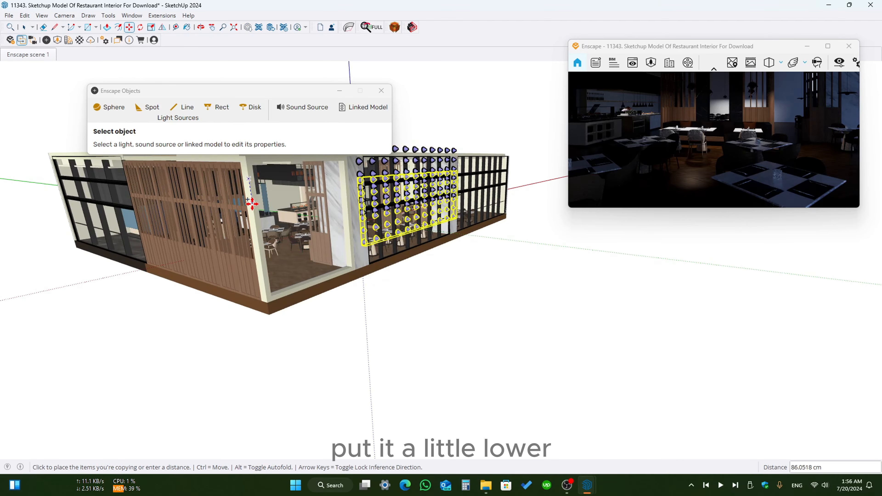
click(254, 237)
middle_drag(254, 236, 318, 299)
scroll(318, 299, down, 2)
key(space)
Copy the two-tier spotlight grid twice along the red axis to make three panels in front of the long facade.
middle_drag(421, 312, 528, 396)
middle_drag(441, 281, 362, 315)
key(ctrl)
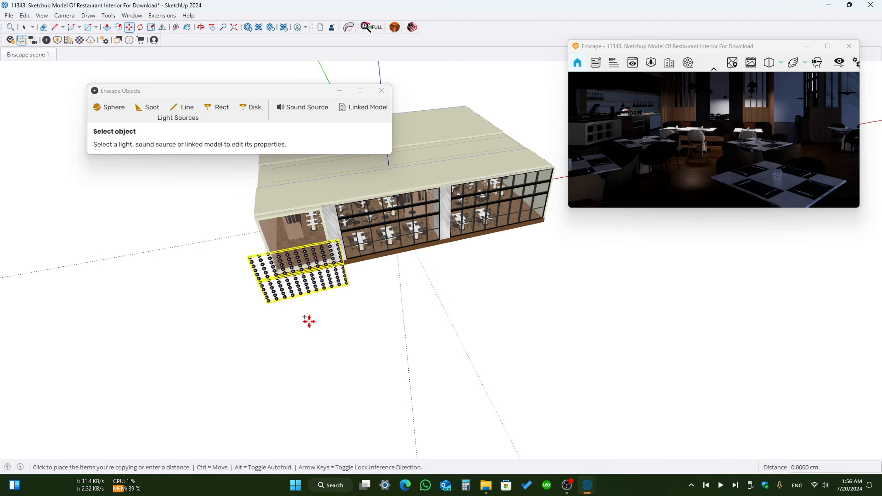
click(309, 321)
click(415, 301)
click(358, 324)
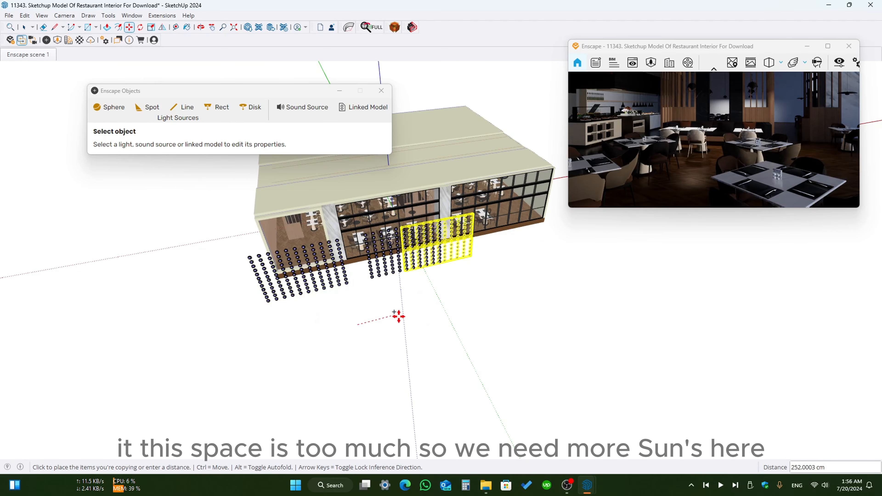
click(467, 297)
middle_drag(469, 289, 542, 329)
Move all three spotlight panels together about 267 cm along the red axis, in front of the facade windows.
key(space)
middle_drag(548, 285, 556, 348)
drag(533, 401, 504, 277)
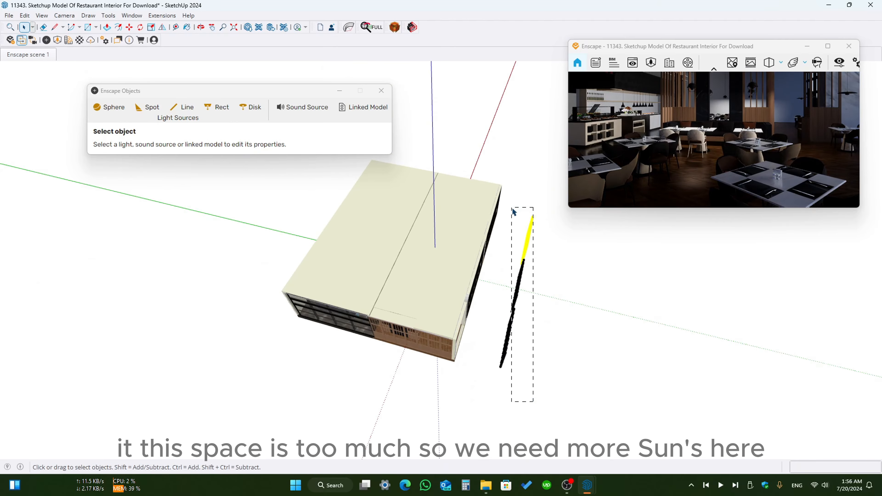
drag(513, 211, 513, 212)
middle_drag(513, 212, 220, 219)
scroll(371, 300, up, 5)
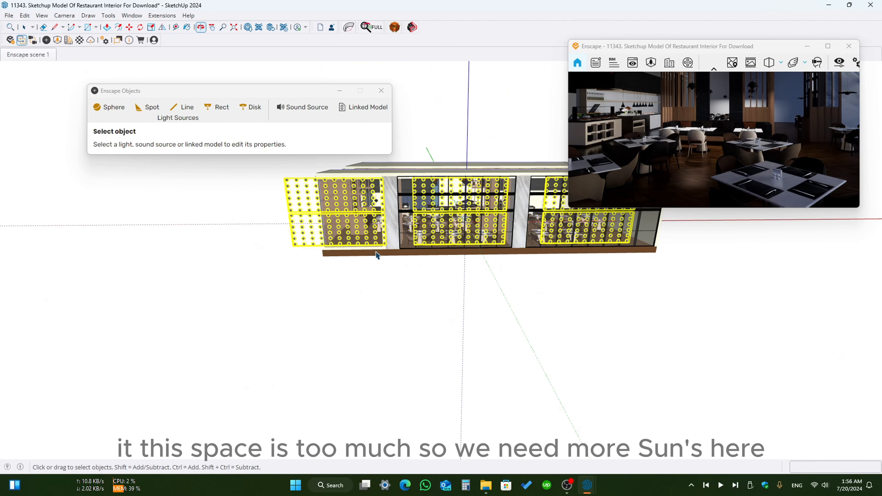
key(m)
click(337, 323)
click(397, 333)
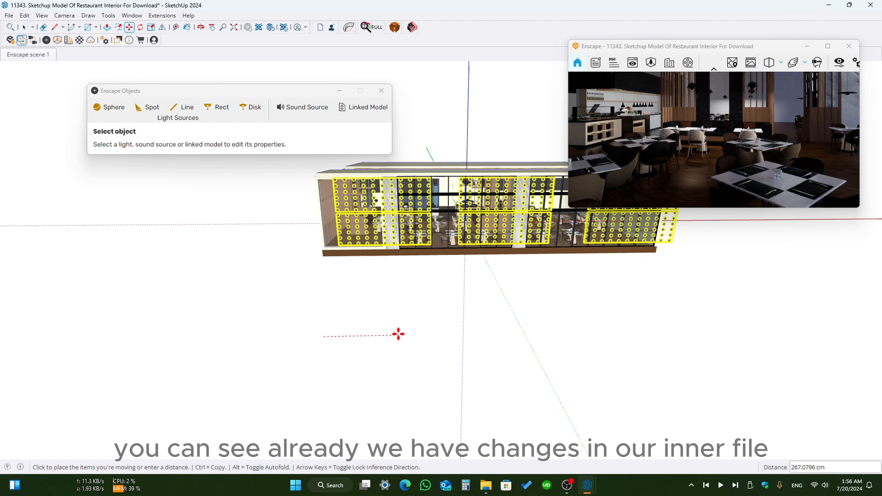
mouse_move(379, 281)
middle_down()
mouse_move(452, 226)
mouse_move(452, 233)
middle_up()
key(space)
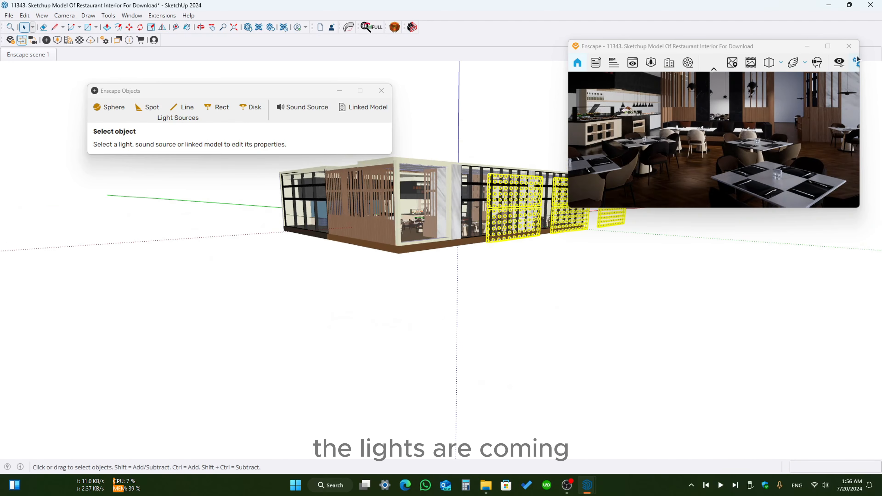
Check the render at full window size, and set the luminous intensity of a spotlight inside the nested groups to 5.669 cd.
click(828, 46)
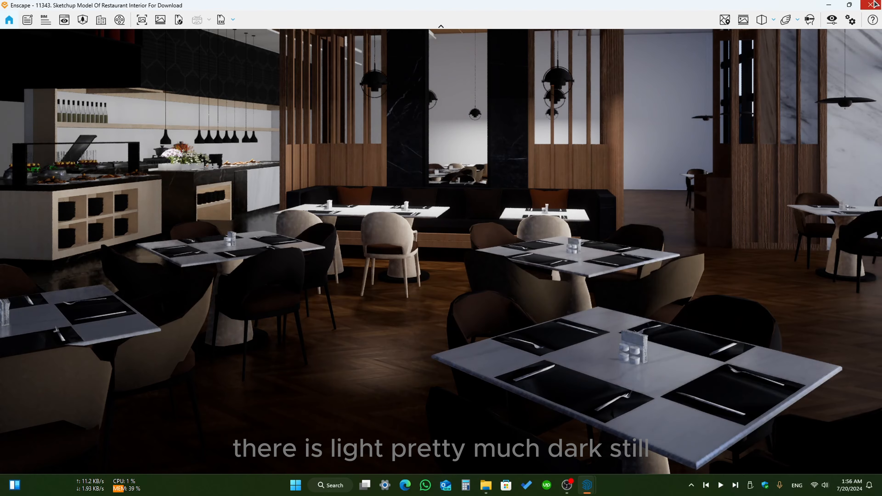
click(849, 5)
mouse_move(462, 251)
middle_down()
mouse_move(518, 306)
mouse_move(491, 261)
middle_up()
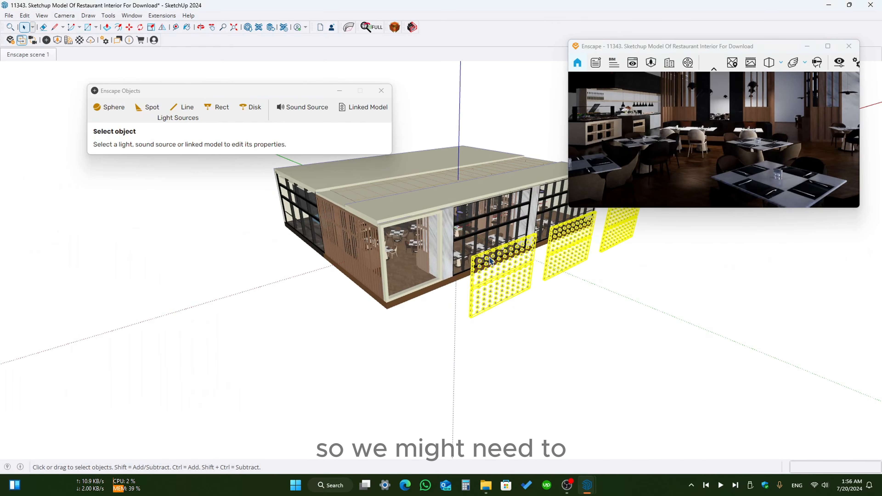
click(483, 277)
double_click(481, 275)
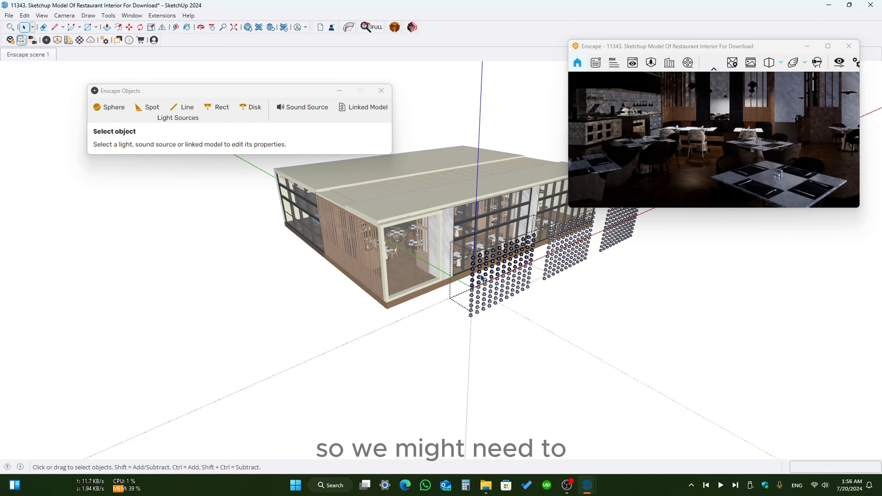
double_click(480, 274)
click(481, 274)
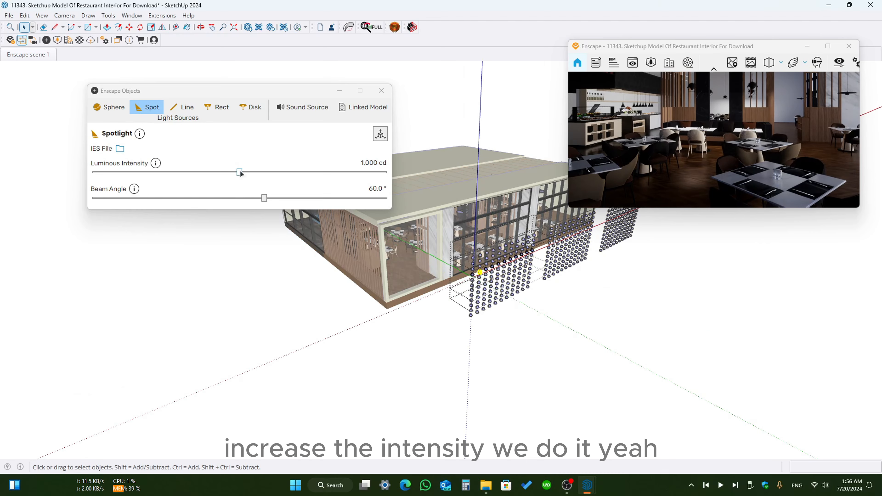
drag(241, 173, 279, 176)
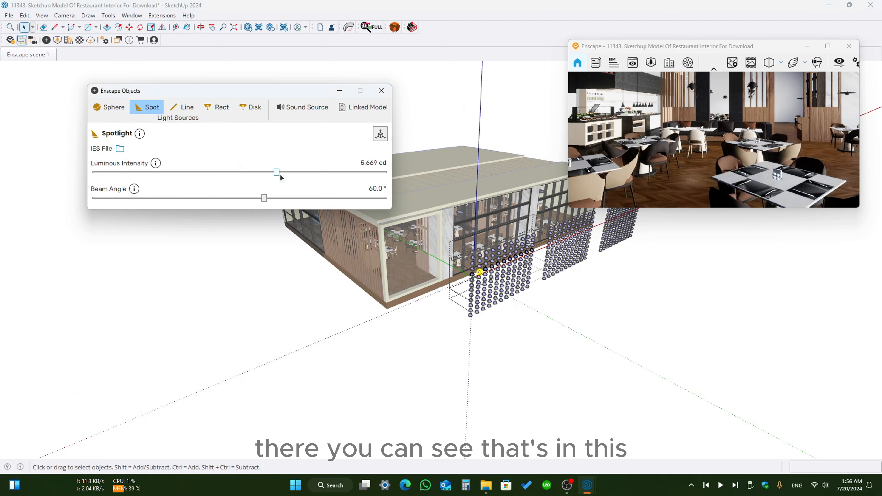
Maximise the Enscape window and move the camera to frame the buffet counters and dining tables.
click(828, 46)
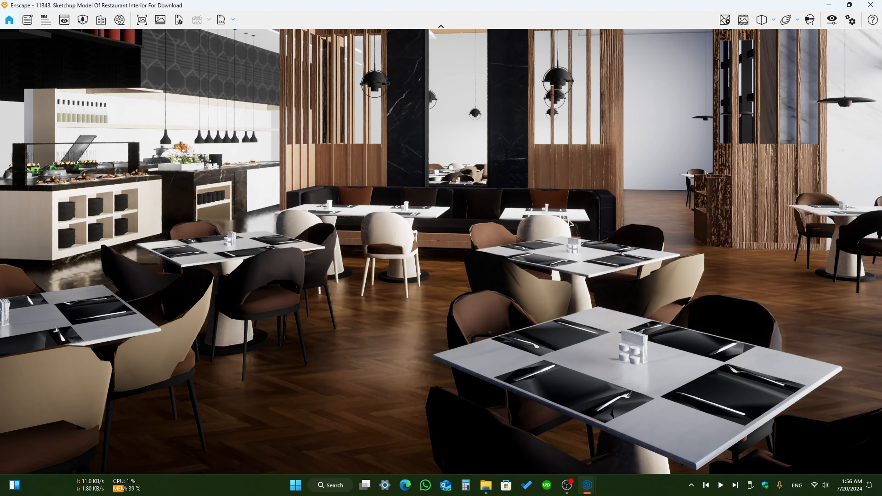
drag(569, 223, 461, 137)
key(d)
key(e)
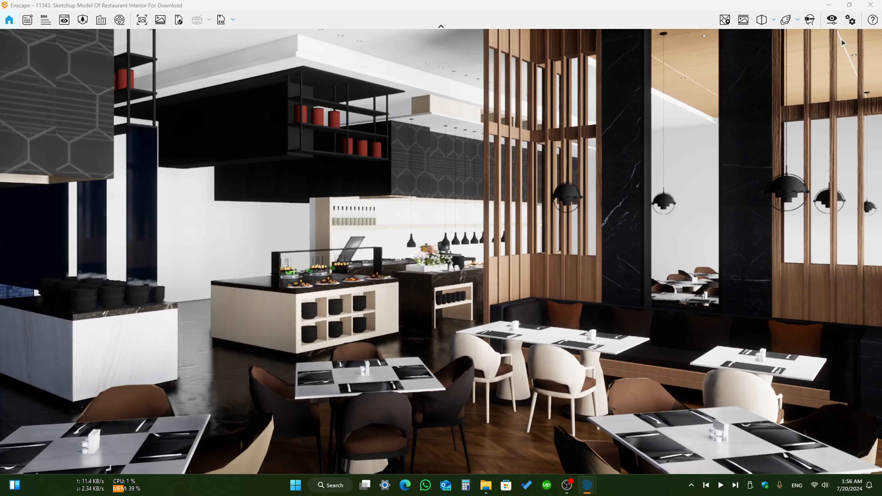
Lower the image Highlights correction to its minimum in the visual settings and review the atmosphere, sky and output options.
click(832, 20)
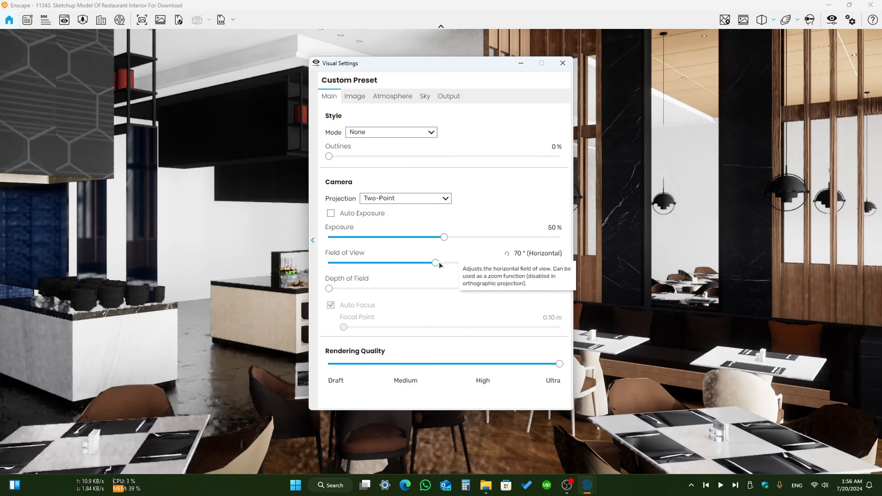
click(352, 97)
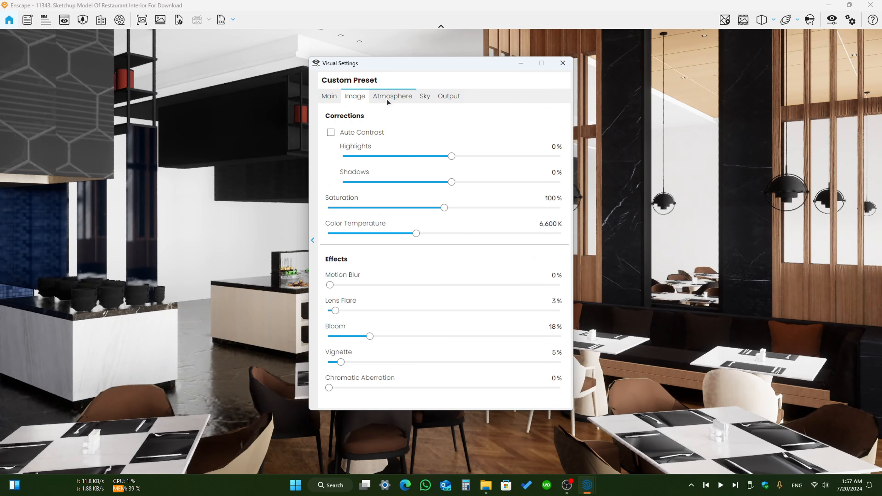
drag(425, 158, 315, 159)
click(396, 97)
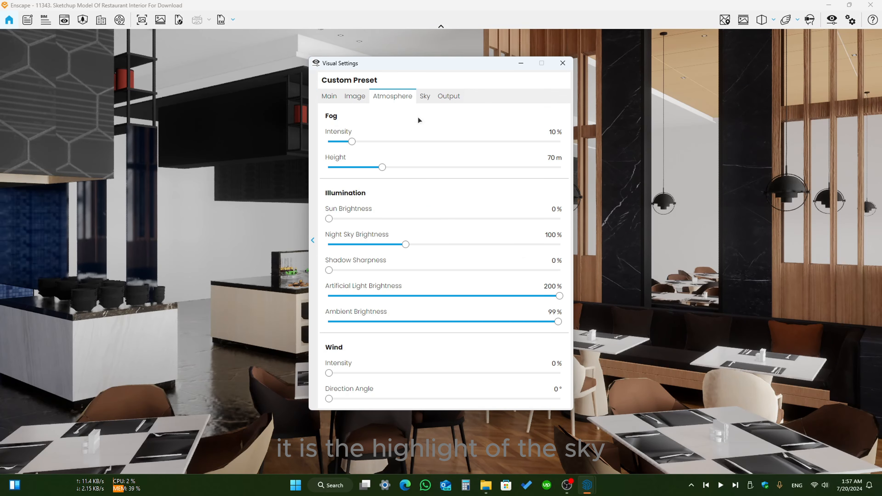
click(425, 96)
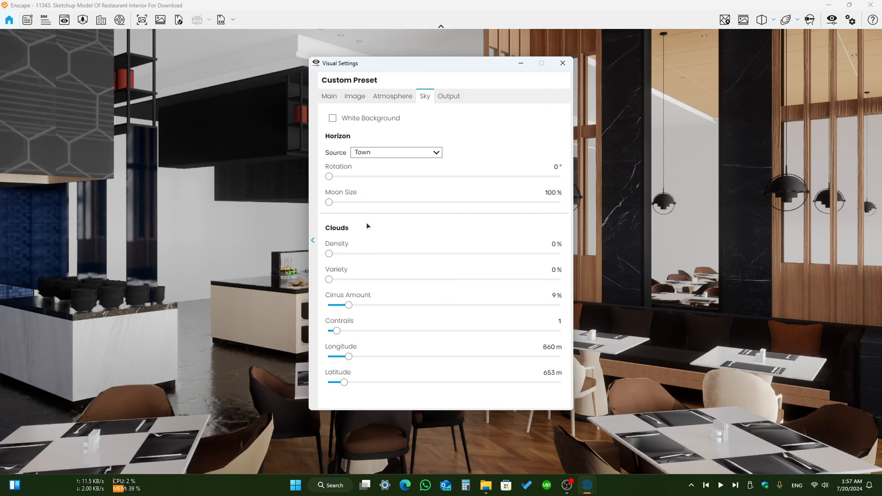
click(450, 99)
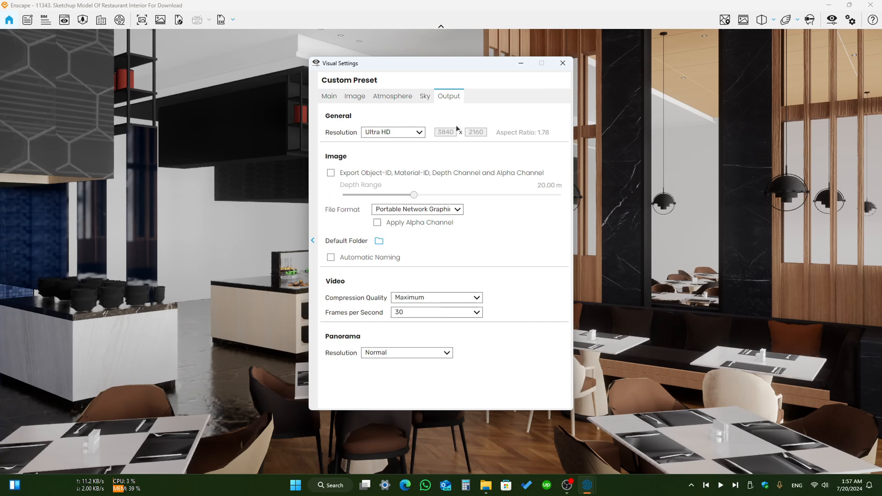
click(562, 63)
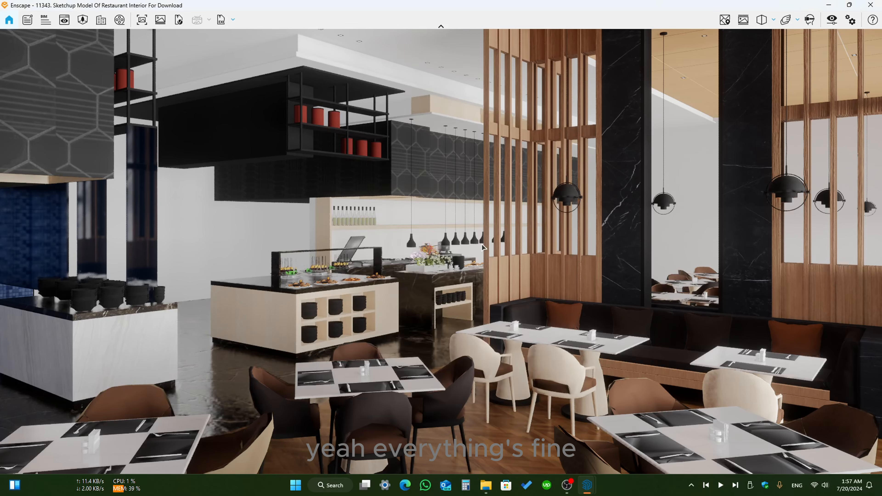
Save the current framing of the buffet counters and dining tables as a new Enscape view.
click(64, 20)
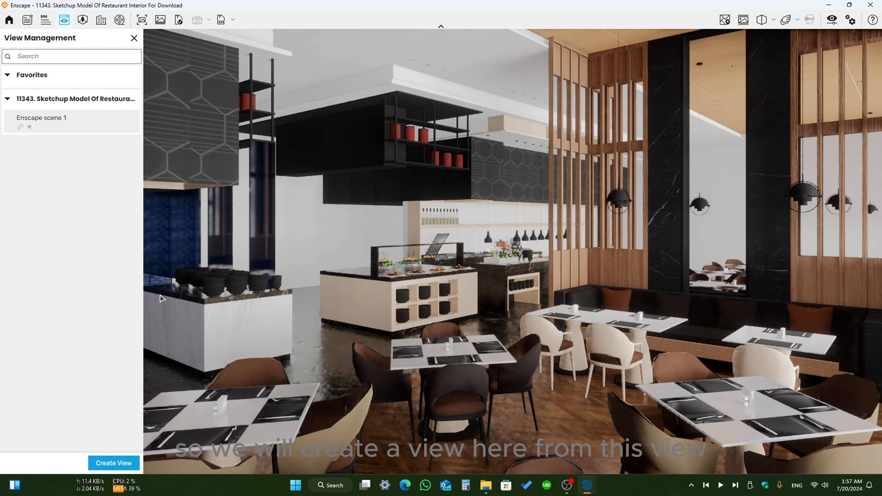
click(110, 466)
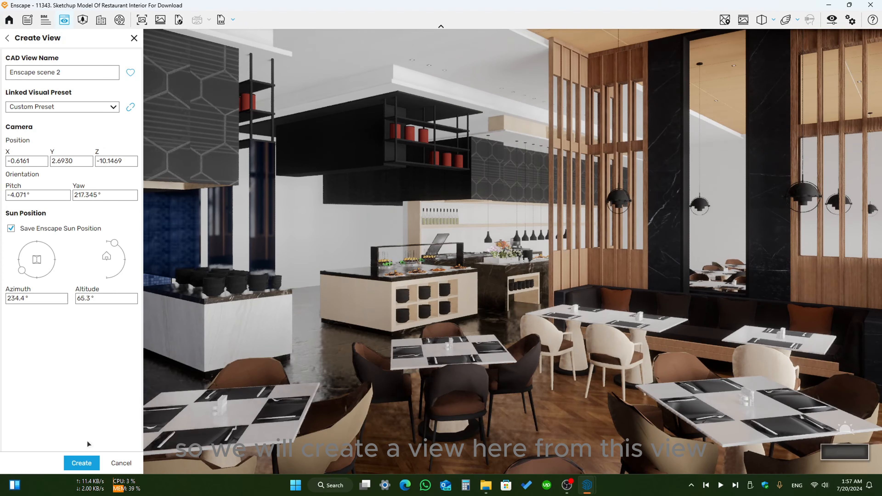
click(82, 463)
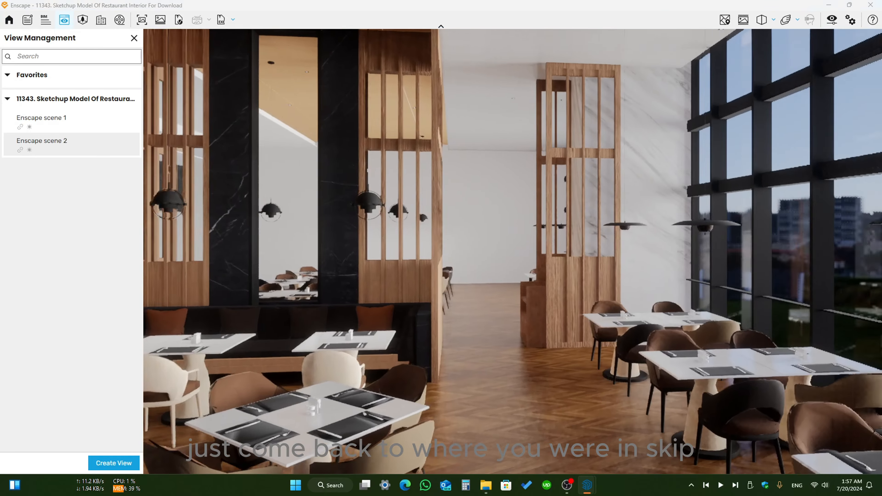
Test the saved view by moving the camera outside the facade and recalling it, and close the view management.
key(w)
key(d)
key(s)
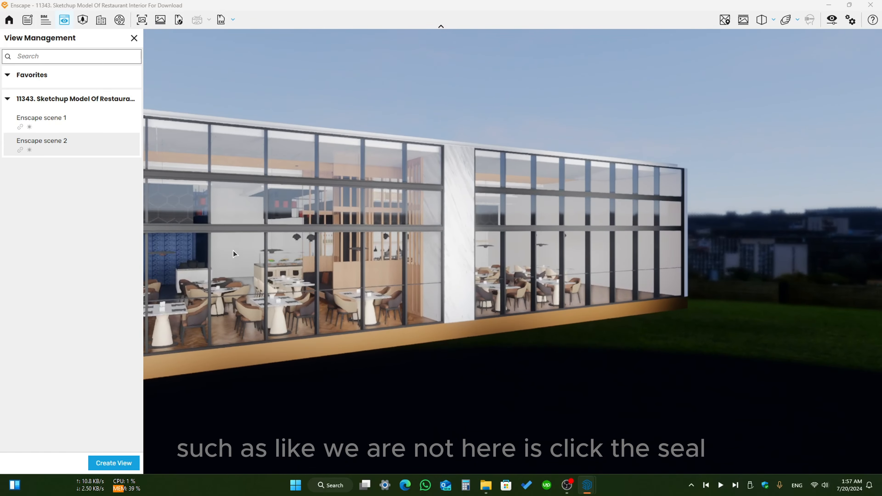
click(37, 144)
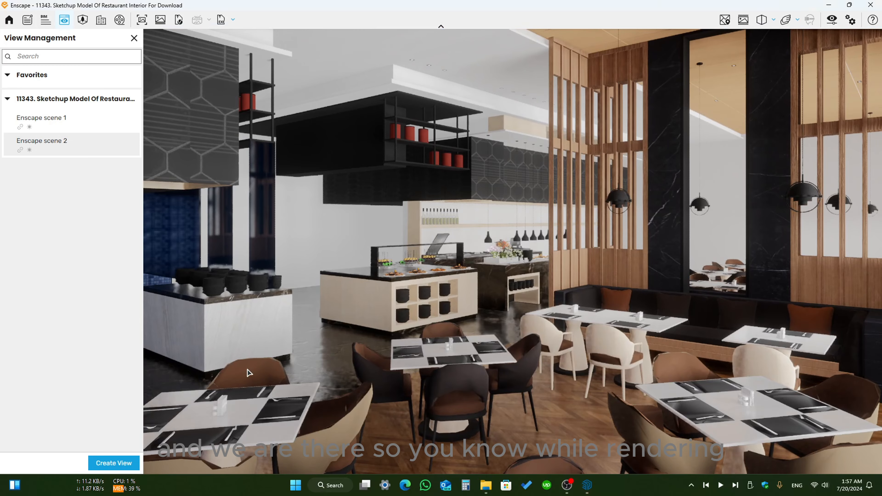
click(134, 38)
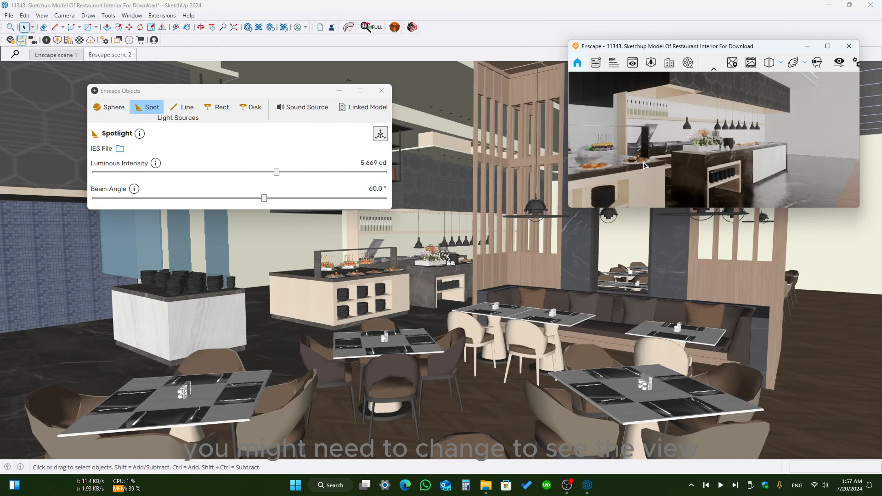
Close the Enscape light objects window and frame the dark overhead cabinet with the red canisters in both render and model.
scroll(646, 167, up, 5)
drag(645, 166, 698, 191)
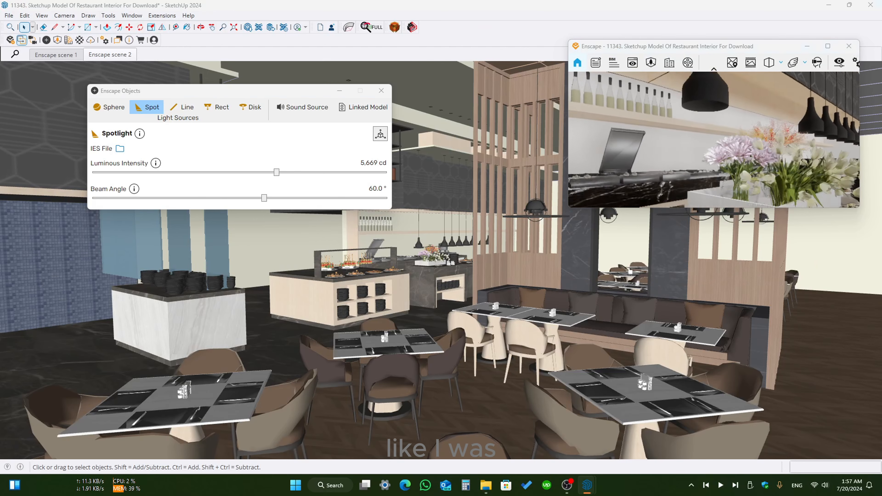
scroll(714, 140, down, 5)
drag(714, 140, 751, 178)
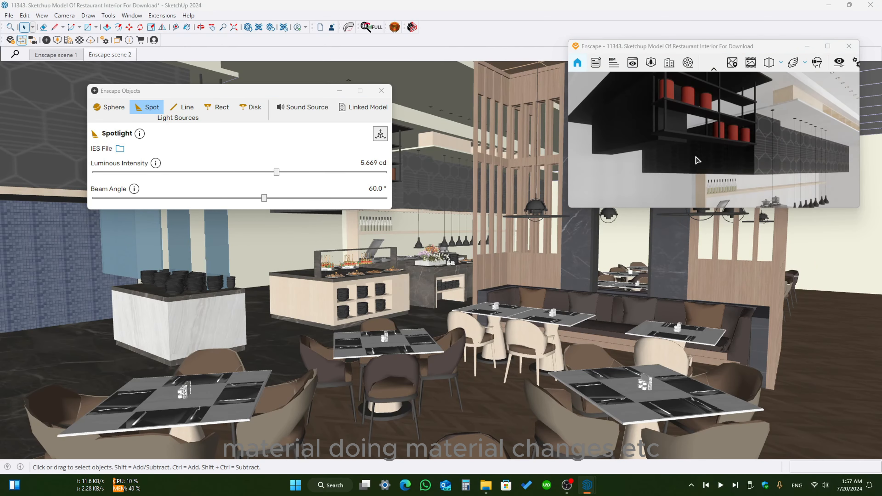
click(381, 90)
scroll(295, 150, up, 8)
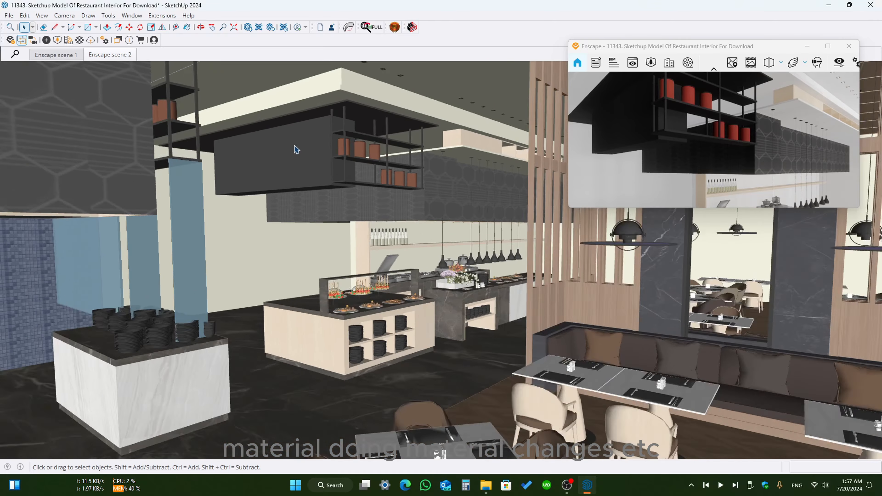
middle_drag(295, 150, 293, 170)
scroll(304, 172, up, 4)
scroll(285, 234, down, 4)
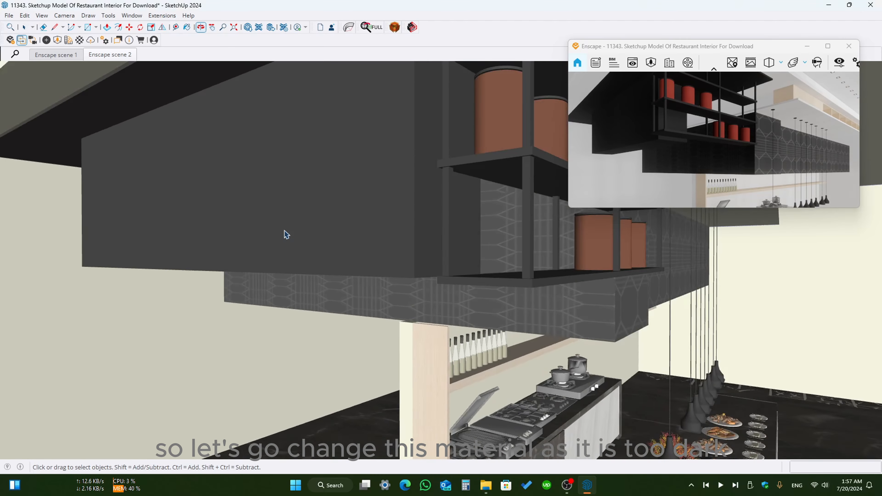
middle_drag(285, 234, 333, 185)
Activate the Paint Bucket, dock the materials tray beside the model at a narrower width, and move the render window clear of it.
key(b)
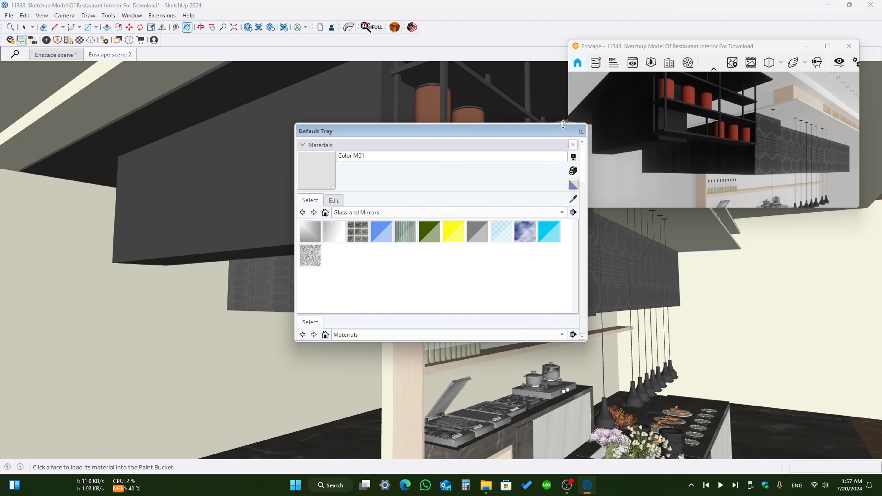
drag(519, 132, 875, 205)
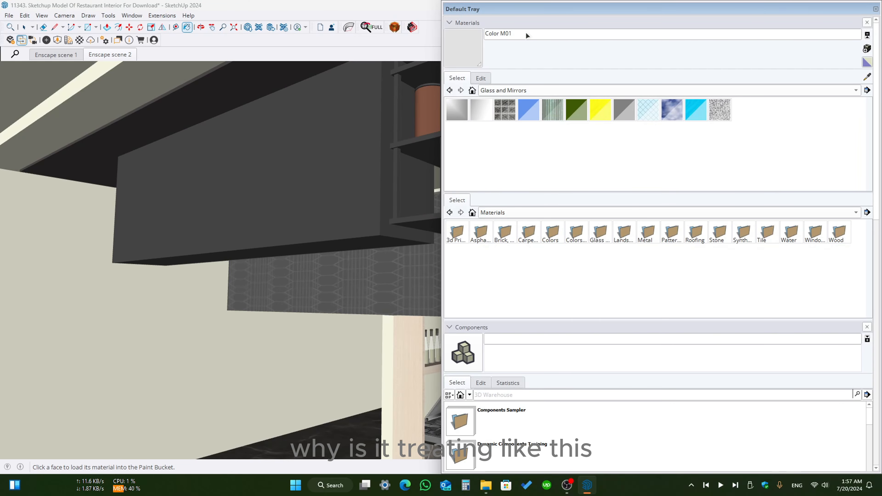
drag(647, 14, 576, 197)
drag(527, 183, 881, 264)
drag(747, 15, 727, 145)
right_click(728, 146)
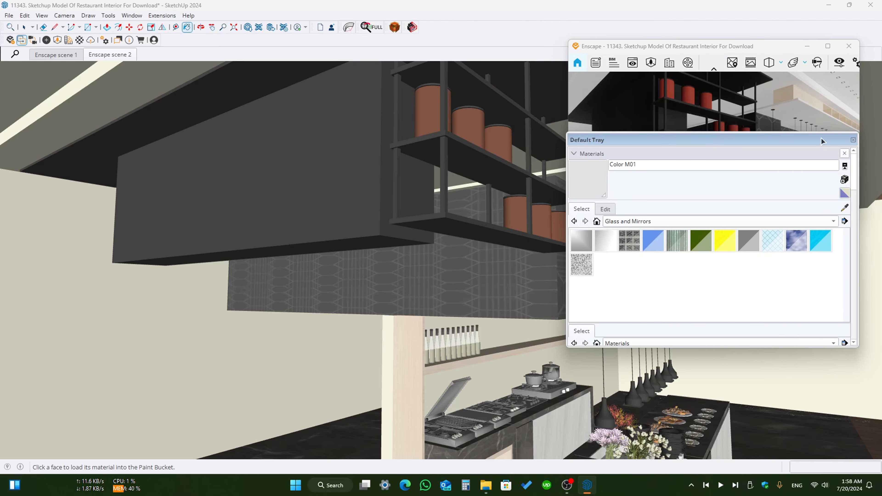
mouse_move(822, 139)
mouse_down()
mouse_move(859, 124)
mouse_move(875, 60)
mouse_move(813, 70)
mouse_move(438, 57)
mouse_move(416, 118)
mouse_move(881, 269)
mouse_move(671, 253)
mouse_move(432, 252)
mouse_move(462, 256)
mouse_move(587, 234)
mouse_up()
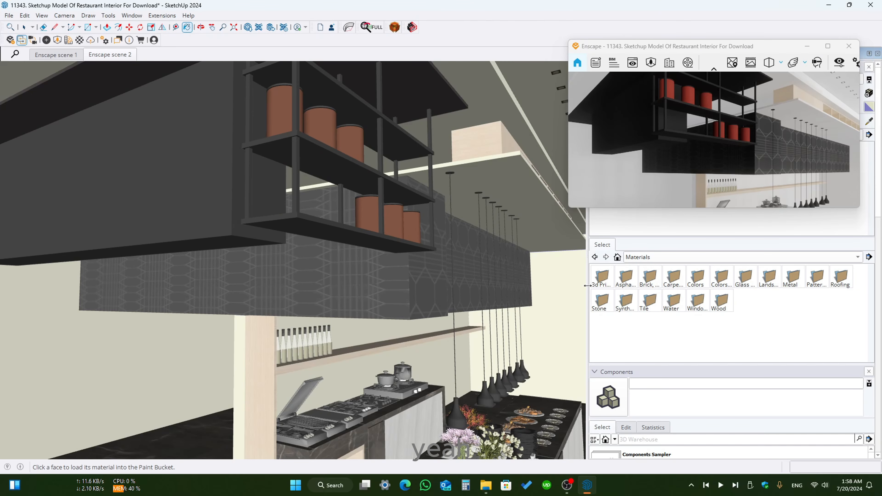
drag(587, 285, 738, 285)
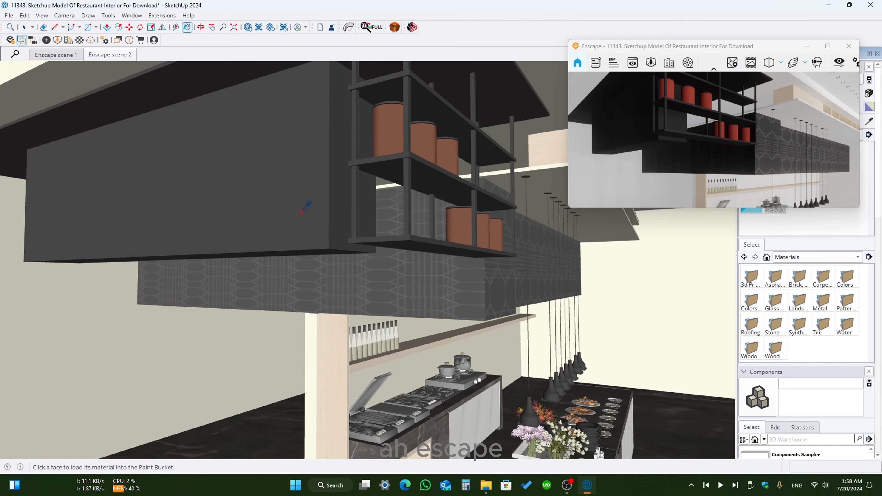
drag(677, 53, 649, 88)
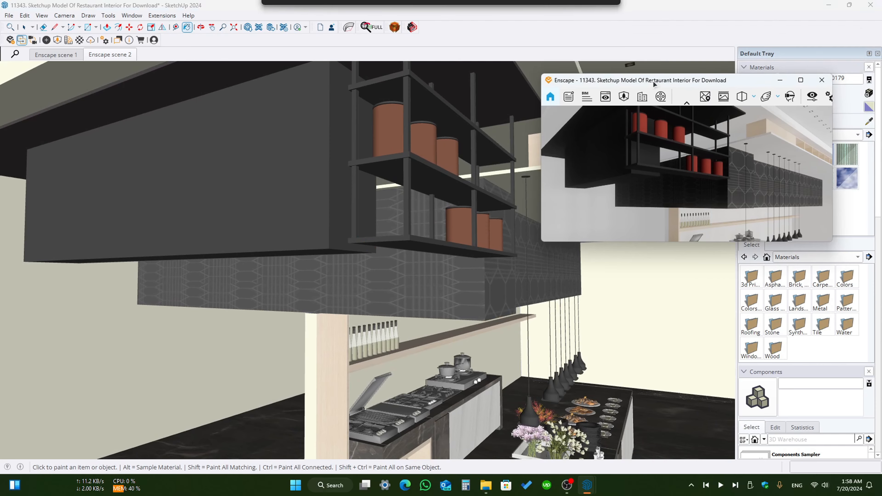
Sample the overhead cabinet's black material into the Enscape Material Editor and lighten its albedo colour to dark grey.
click(80, 39)
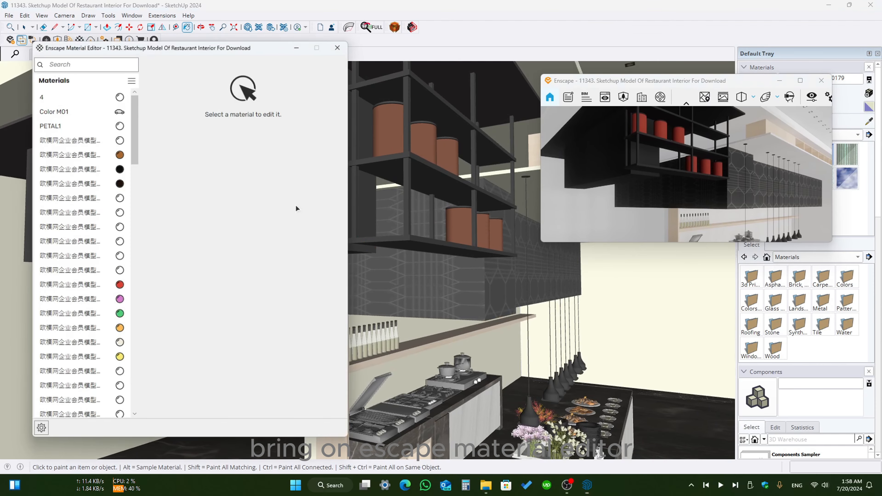
middle_drag(374, 200, 396, 209)
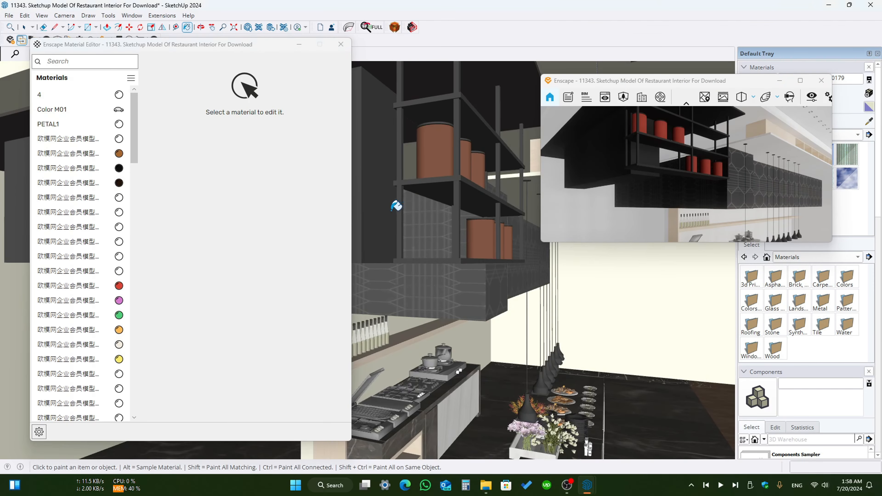
alt+click(379, 186)
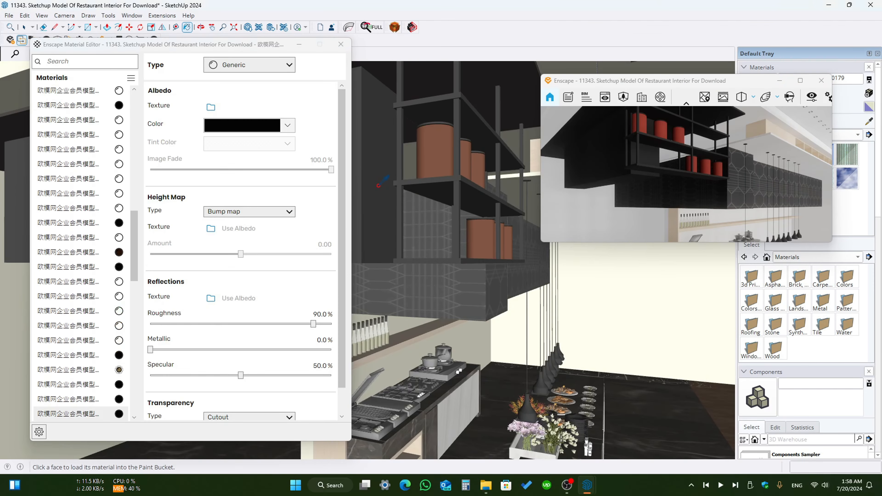
click(288, 126)
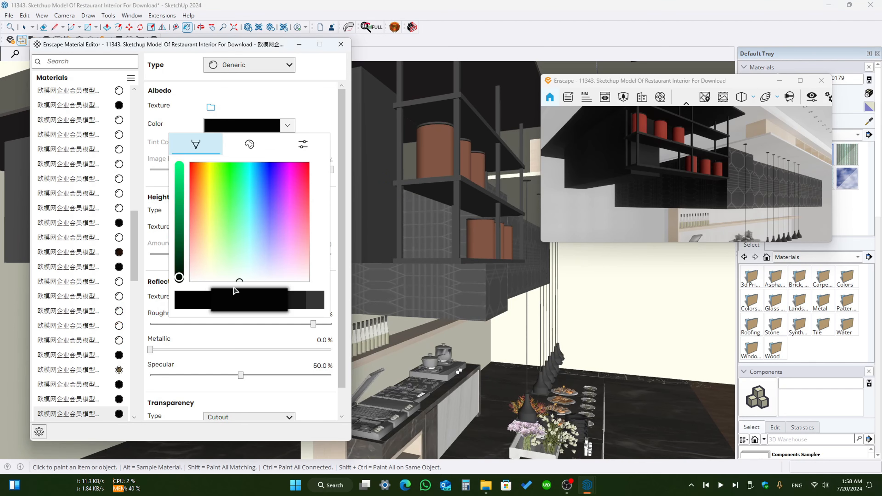
drag(182, 276, 190, 235)
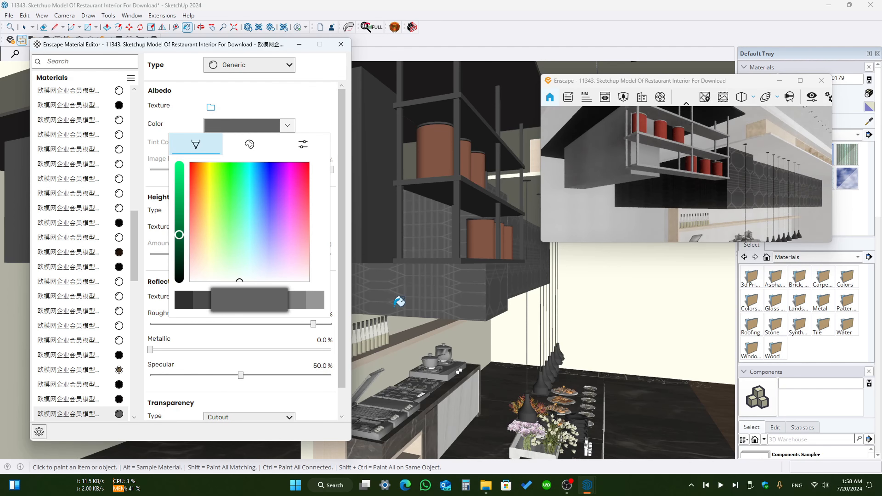
middle_drag(397, 304, 401, 303)
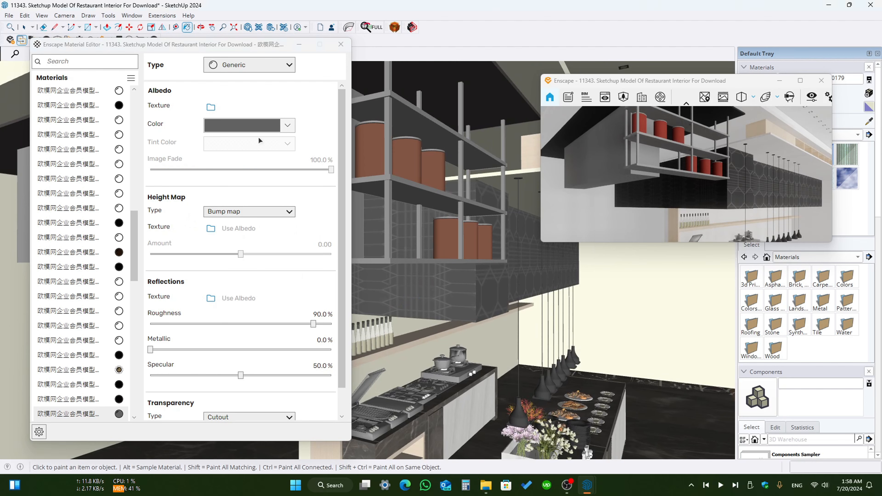
click(258, 126)
click(179, 254)
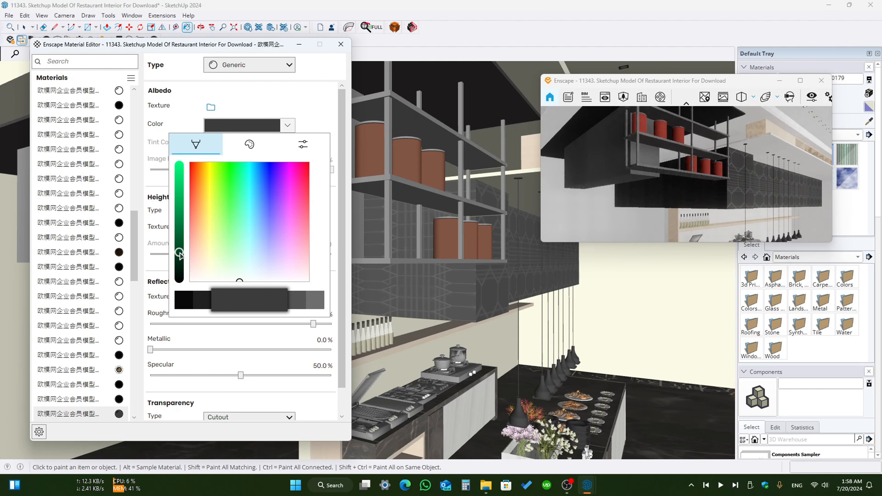
Make the overhead cabinet's dark grey material reflective with 13.7% roughness and 30.2% metallic.
scroll(438, 336, down, 4)
mouse_move(437, 337)
middle_down()
mouse_move(431, 222)
mouse_move(449, 245)
mouse_move(484, 218)
middle_up()
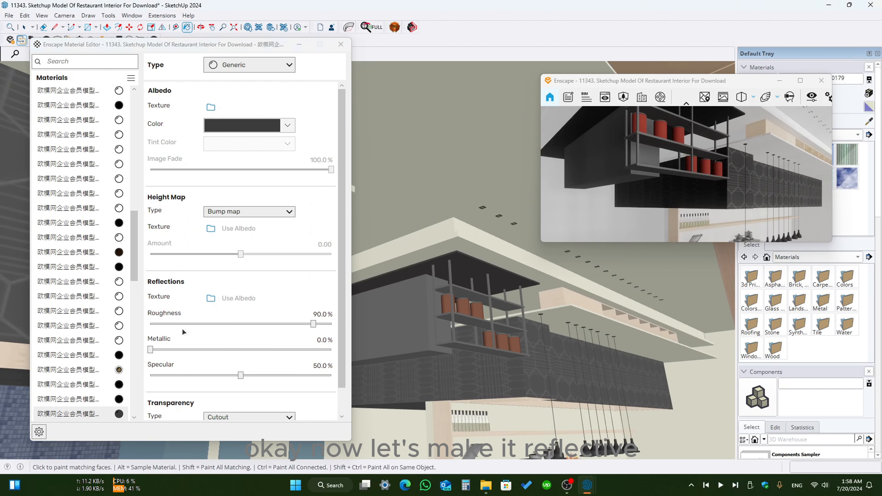
click(175, 324)
drag(153, 350, 204, 349)
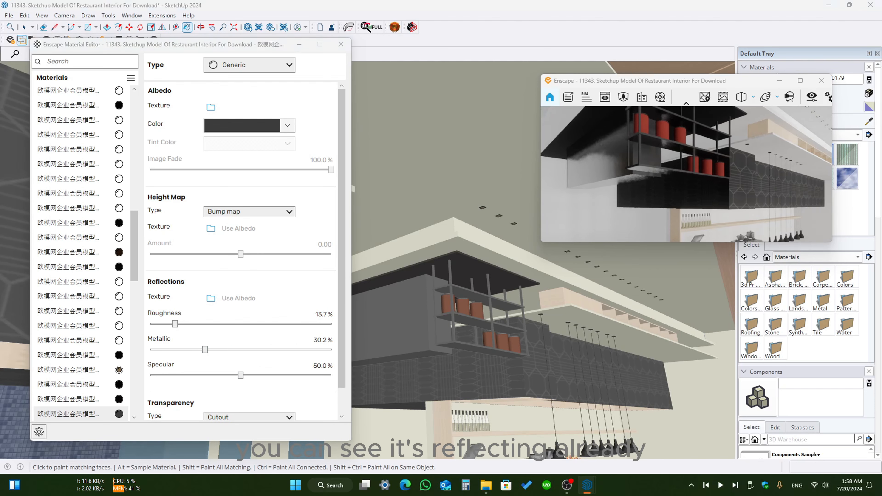
Sample the hexagon-patterned cladding above the kitchen counter and set its material to 17.0% roughness and 34.0% metallic.
mouse_move(420, 245)
middle_down()
mouse_move(513, 371)
mouse_move(620, 380)
mouse_move(567, 281)
mouse_move(522, 300)
mouse_move(518, 335)
middle_up()
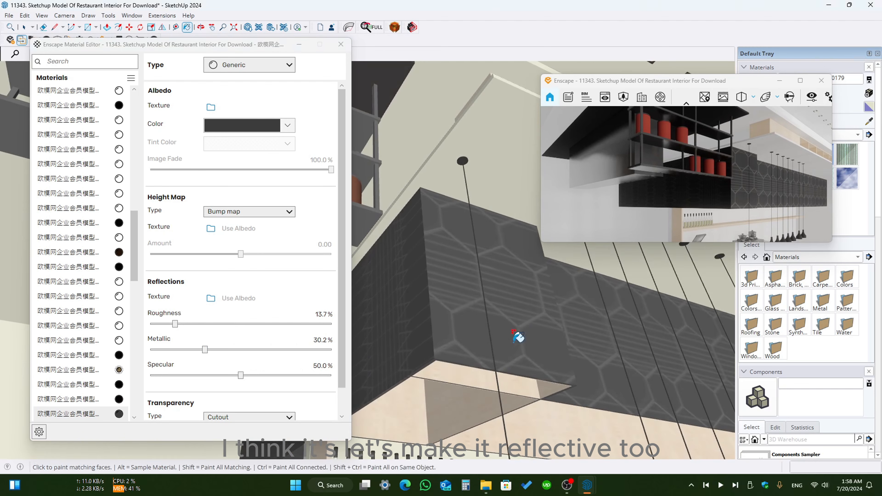
key(b)
alt+click(521, 328)
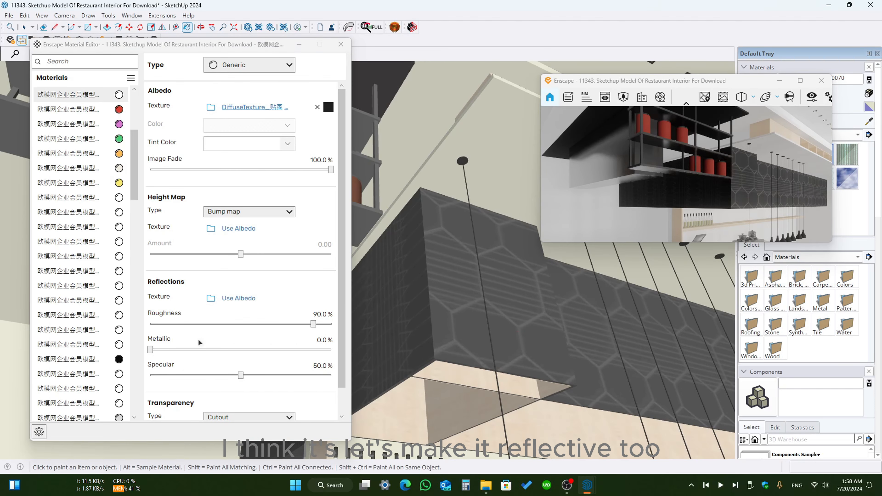
drag(313, 323, 218, 323)
drag(150, 349, 237, 349)
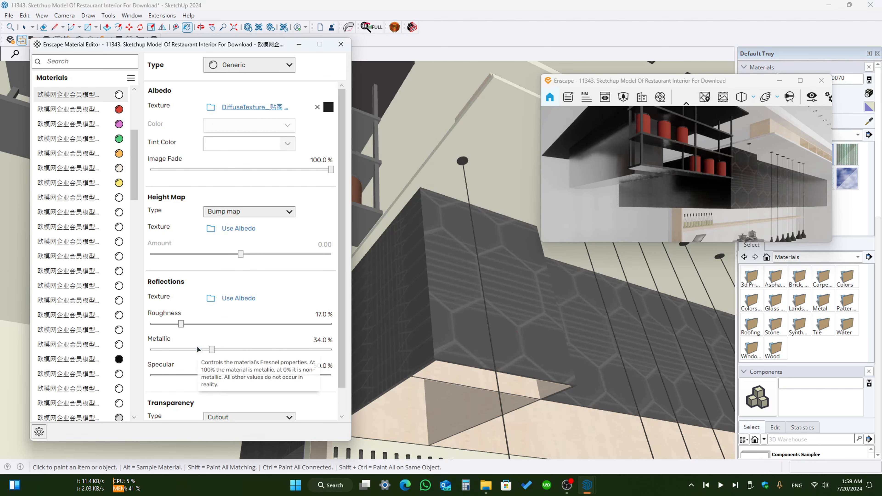
mouse_move(431, 246)
middle_down()
mouse_move(423, 296)
mouse_move(431, 306)
middle_up()
scroll(486, 283, down, 5)
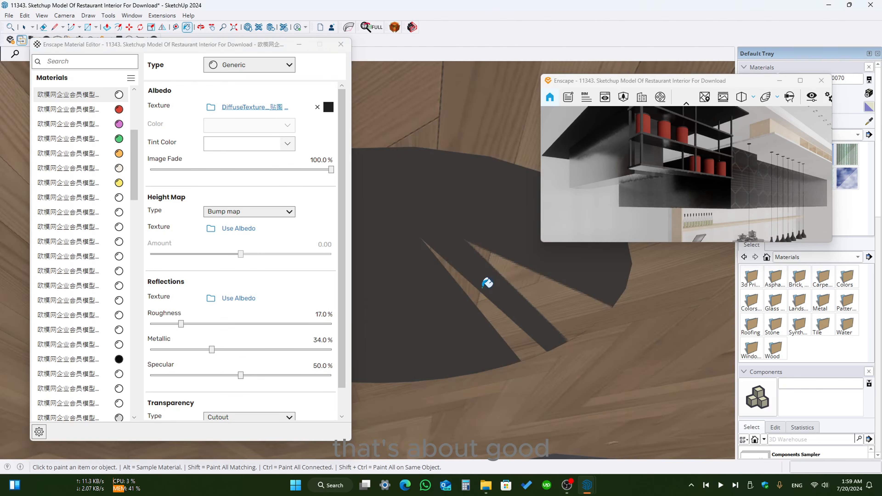
Bring the herringbone wood floor into view in both the model and the render, and sample its material into the Enscape Material Editor.
middle_drag(498, 323, 518, 446)
middle_drag(530, 310, 460, 441)
scroll(460, 441, down, 3)
mouse_move(500, 264)
middle_down()
mouse_move(496, 308)
mouse_move(449, 364)
middle_up()
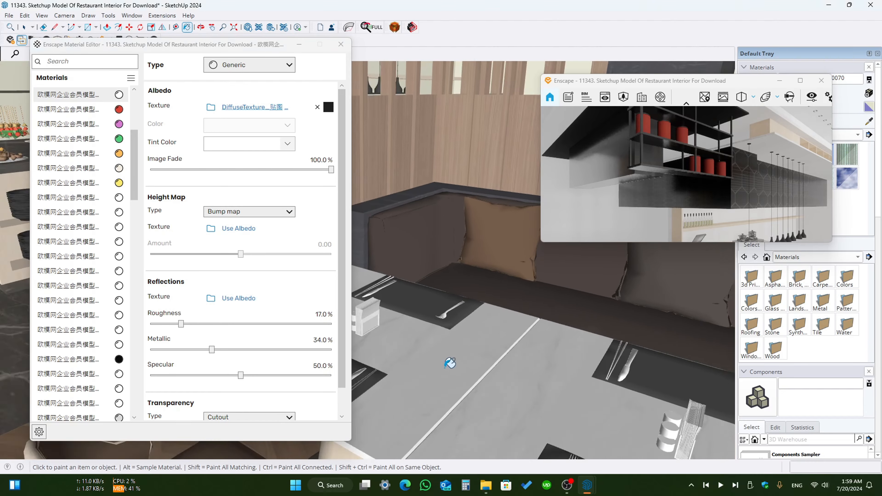
scroll(484, 364, down, 5)
scroll(521, 352, up, 5)
middle_drag(522, 355, 517, 362)
drag(660, 177, 725, 198)
drag(687, 167, 709, 192)
key(w)
key(e)
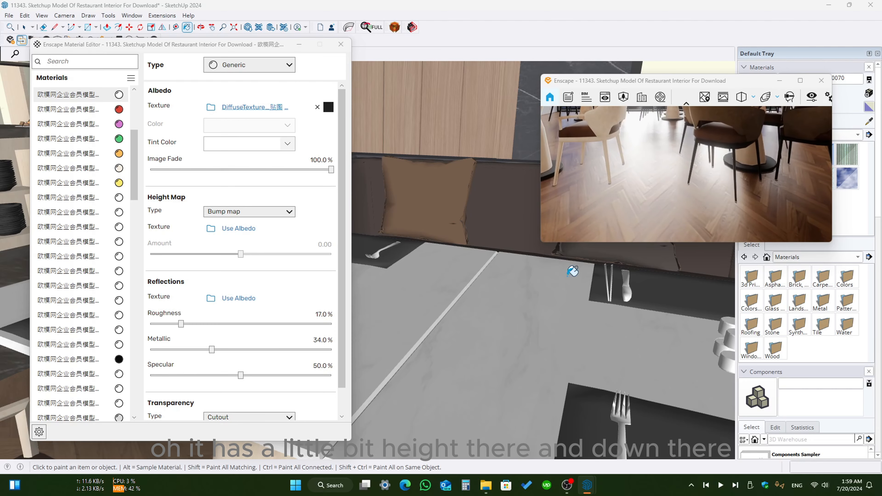
scroll(544, 260, down, 5)
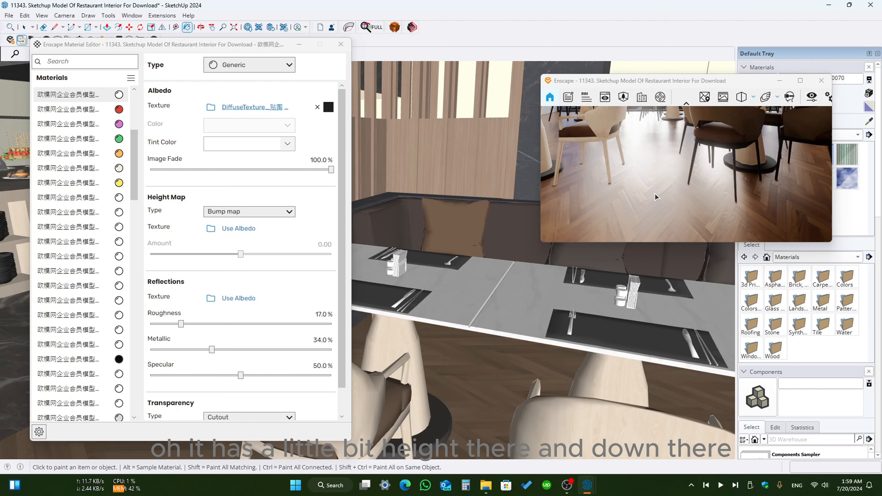
scroll(394, 244, down, 4)
mouse_move(440, 271)
middle_down()
mouse_move(508, 288)
mouse_move(561, 335)
mouse_move(505, 308)
middle_up()
alt+click(530, 345)
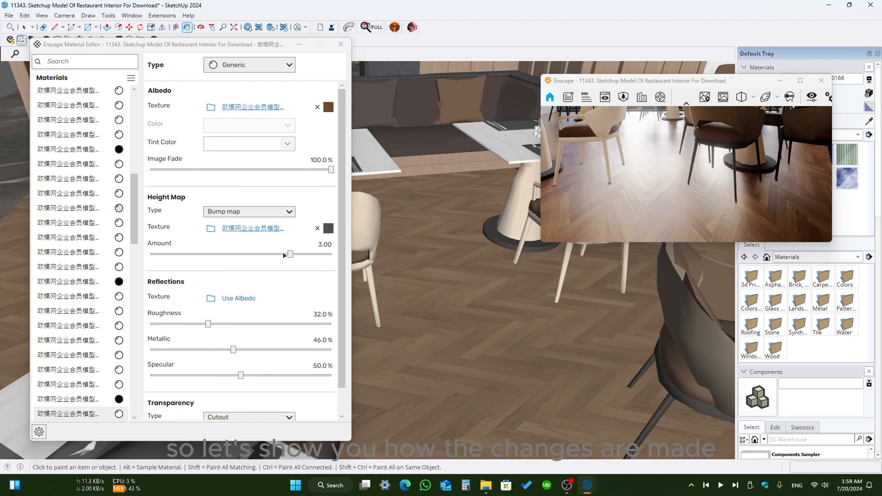
Remove the floor material's bump texture and reset its roughness to 100% and metallic to 0%.
click(317, 229)
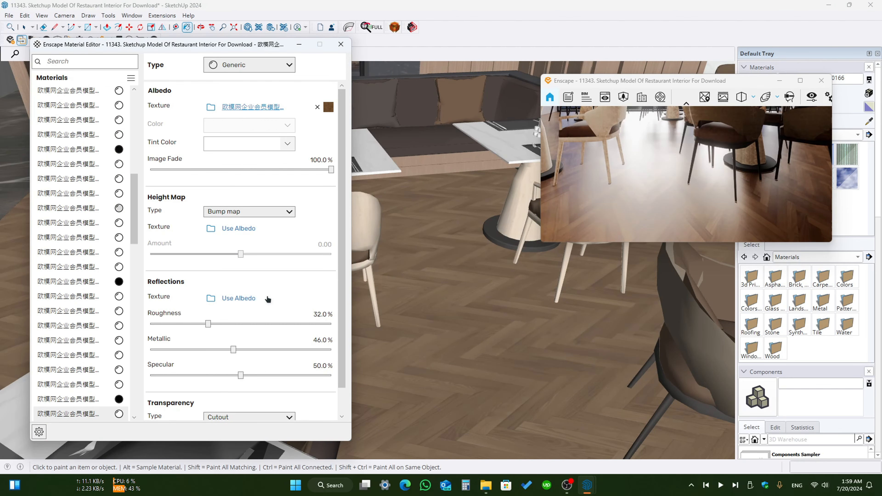
drag(209, 324, 332, 324)
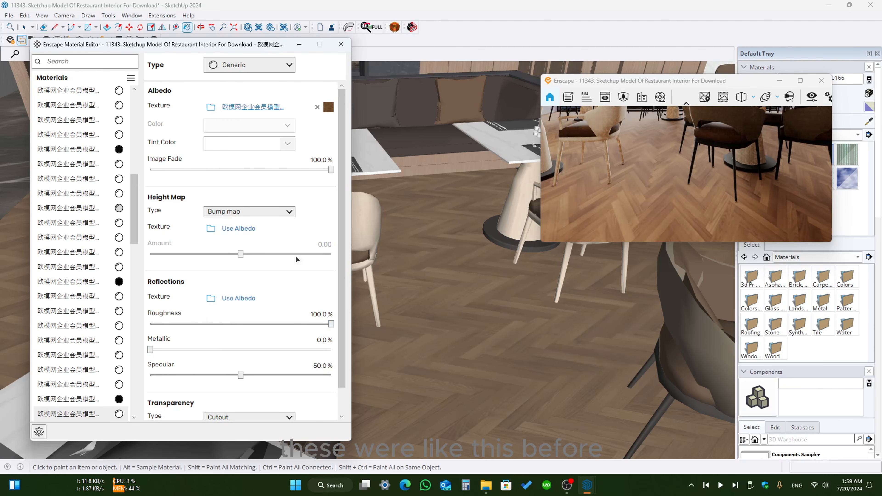
Use the albedo texture as the floor's bump map, compare negative and positive height amounts, and set the amount to 3.00.
click(238, 229)
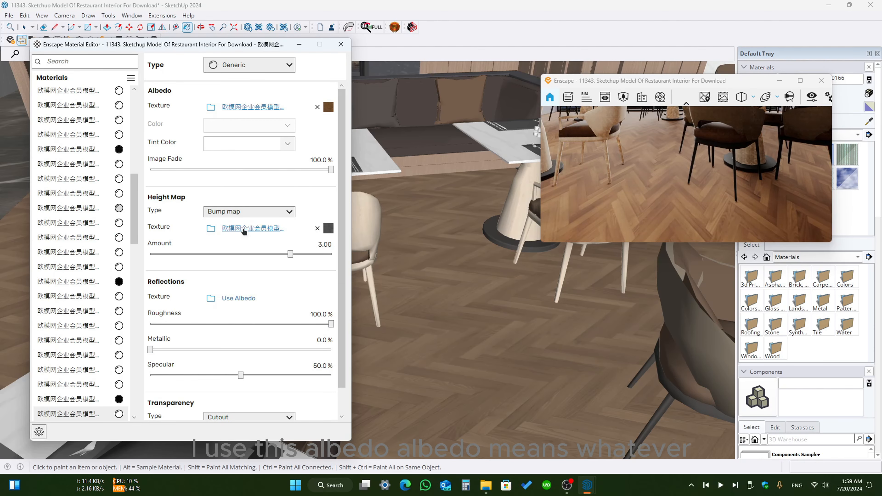
drag(675, 194, 672, 169)
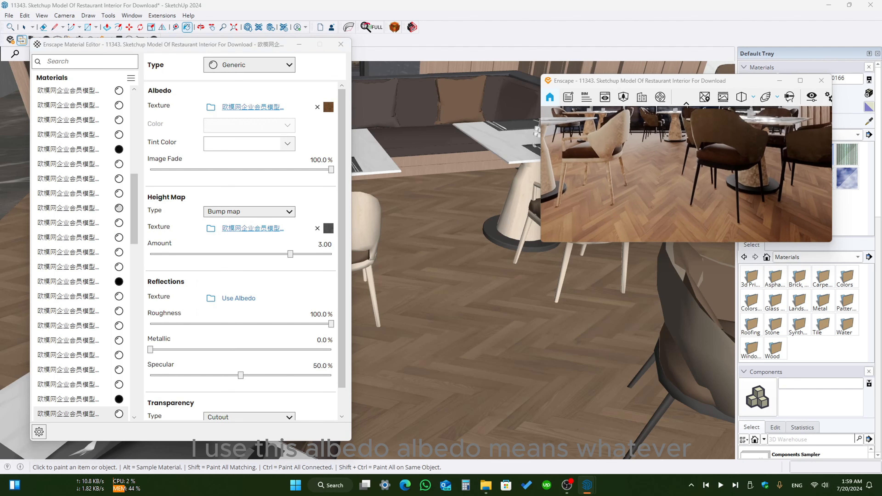
mouse_move(291, 253)
mouse_down()
mouse_move(256, 260)
mouse_move(304, 261)
mouse_up()
scroll(688, 216, up, 5)
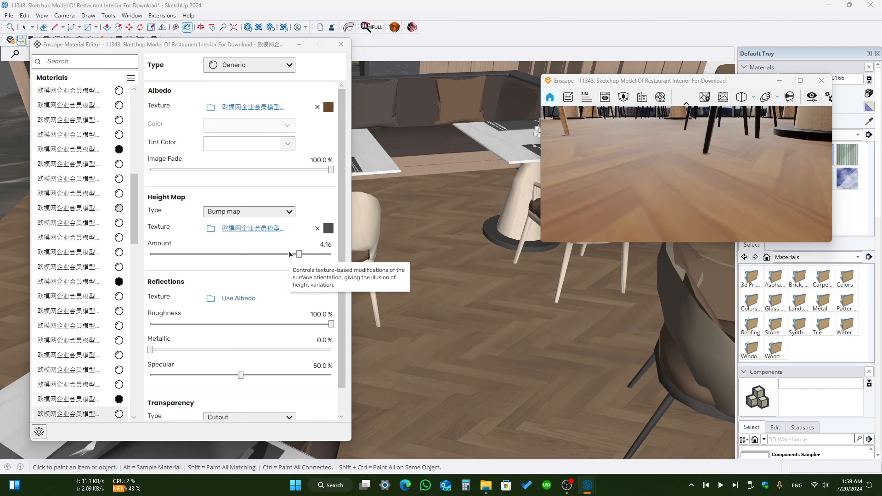
click(153, 254)
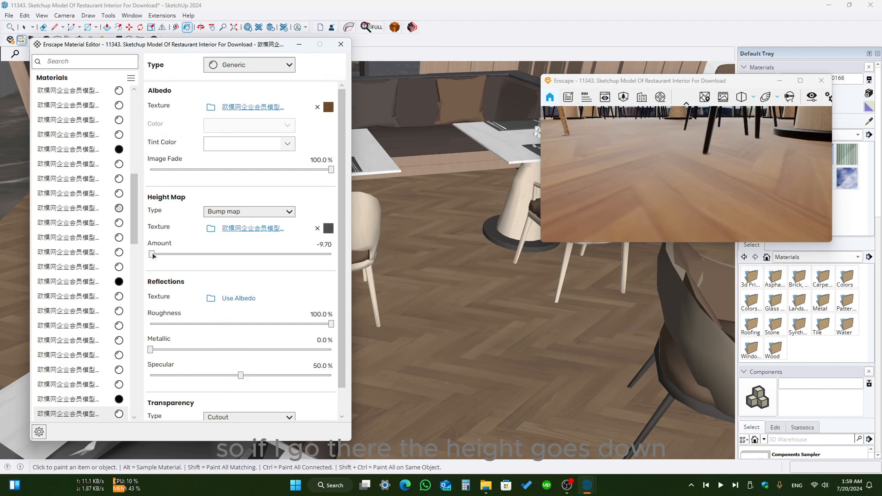
click(318, 254)
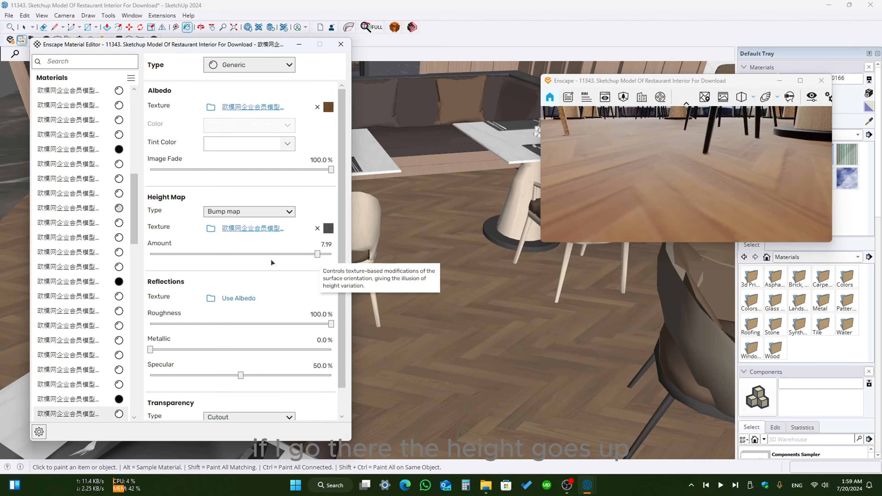
click(272, 254)
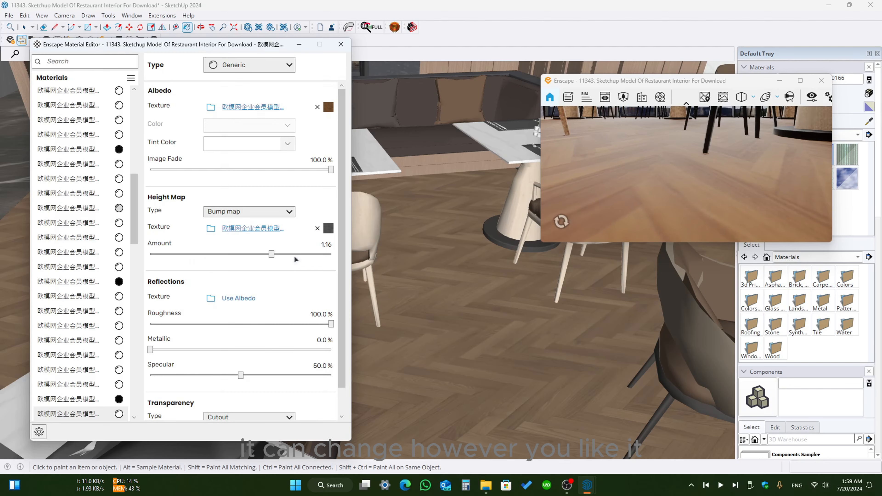
click(292, 254)
click(319, 245)
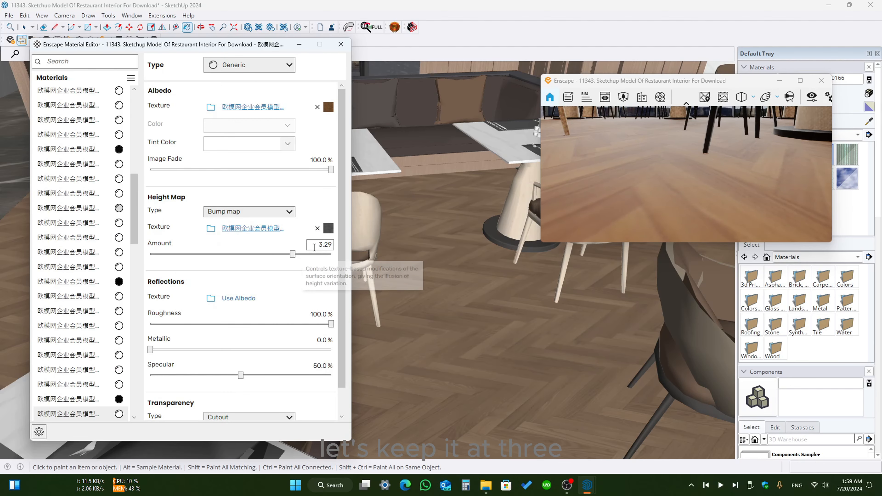
text(3)
key(Return)
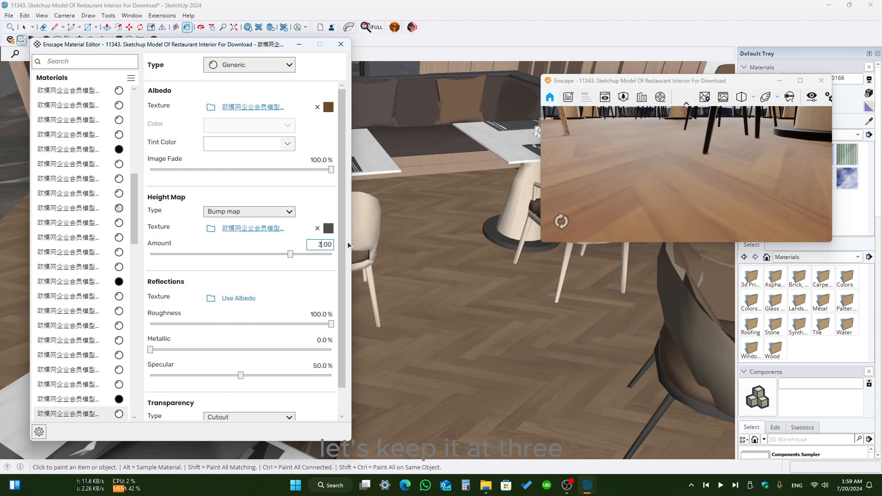
Lower the floor's roughness in stages to 23.1%, checking the reflections in the render from several viewpoints.
mouse_move(328, 235)
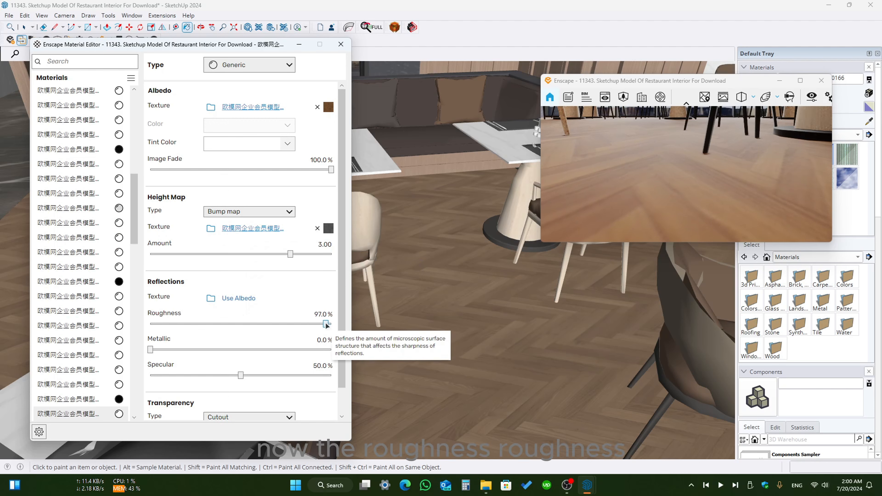
drag(287, 324, 264, 324)
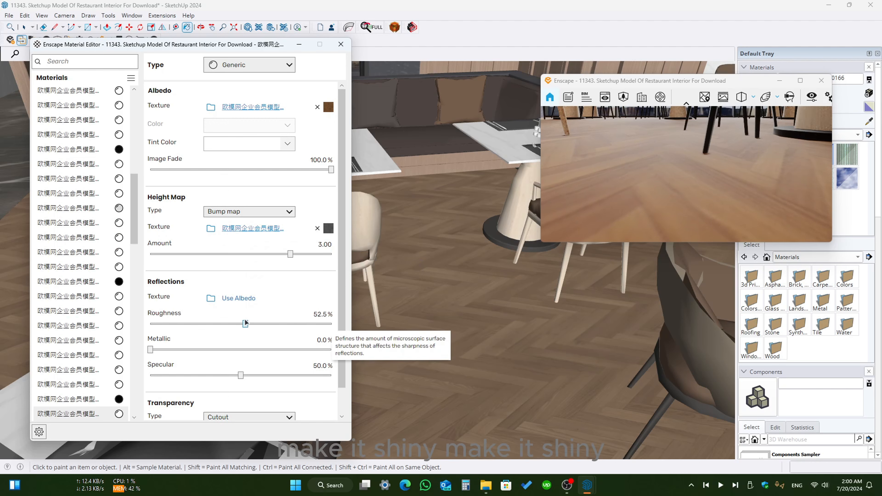
drag(198, 324, 165, 324)
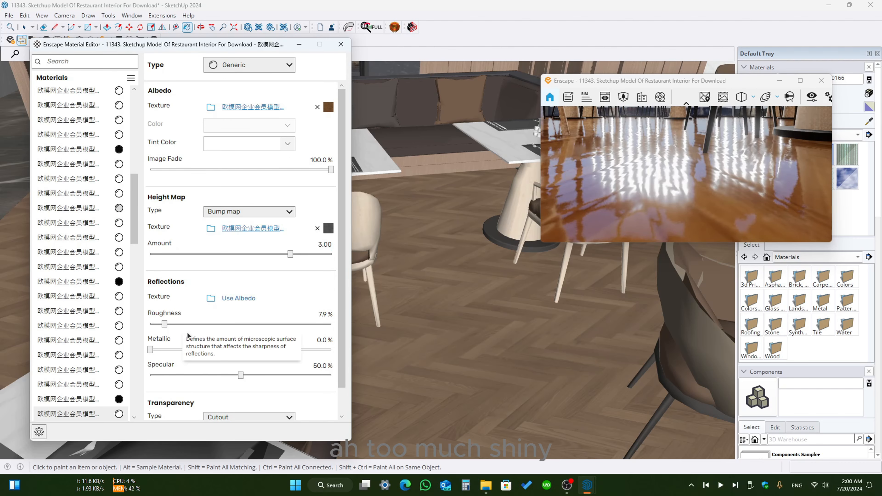
click(178, 323)
drag(177, 324, 180, 324)
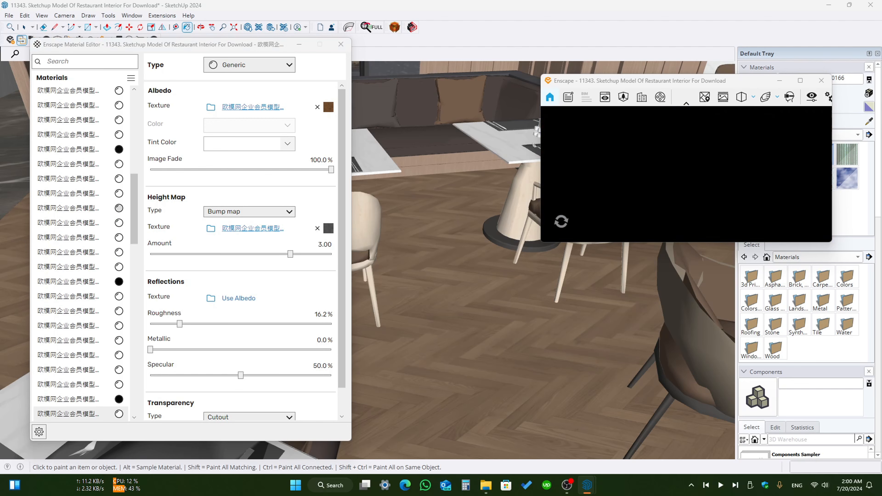
key(s)
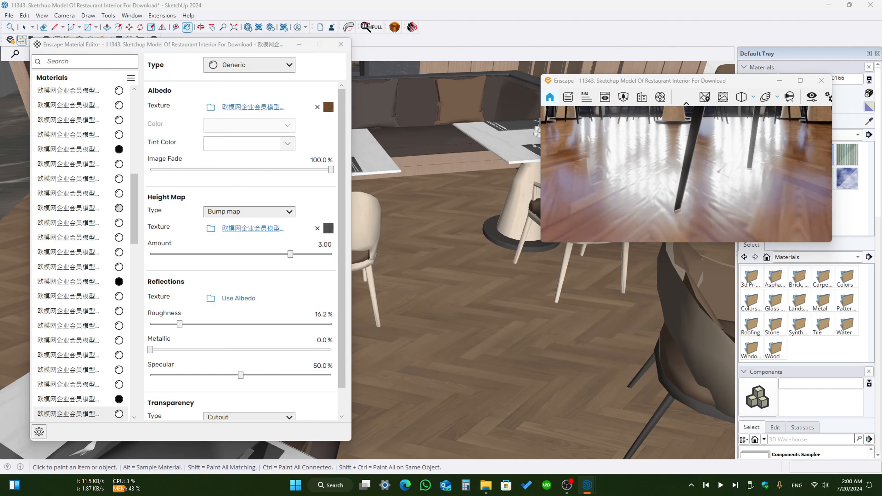
key(s)
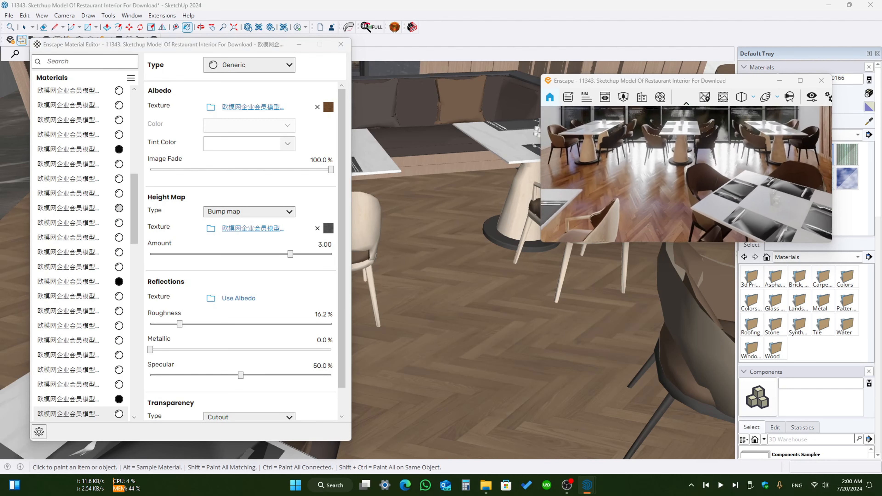
key(q)
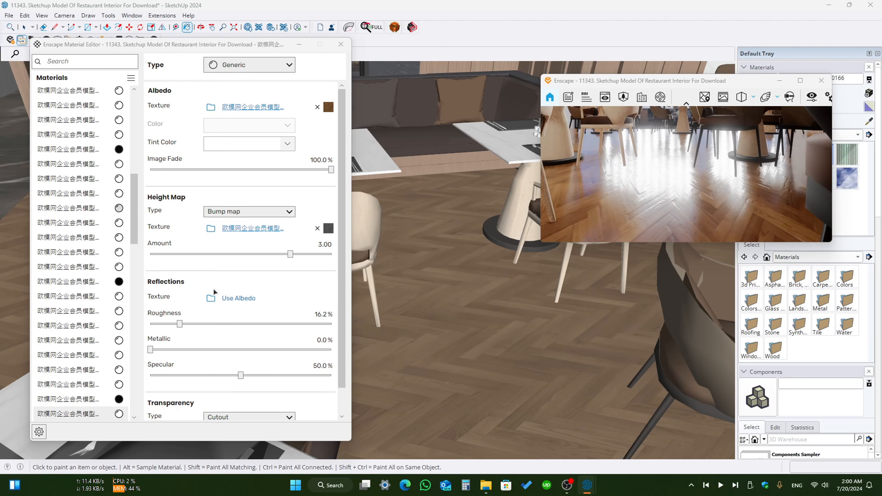
click(192, 324)
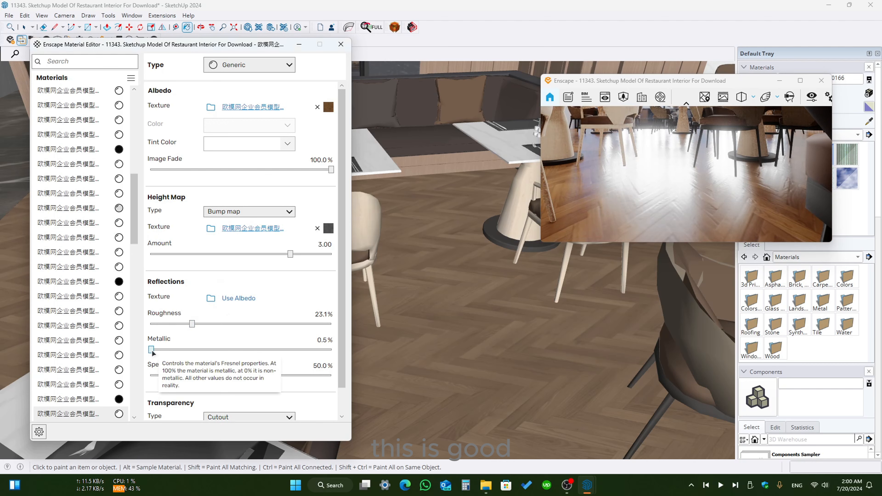
Try several metallic amounts on the floor material, and set metallic to 30% and roughness to 25%.
drag(151, 350, 242, 352)
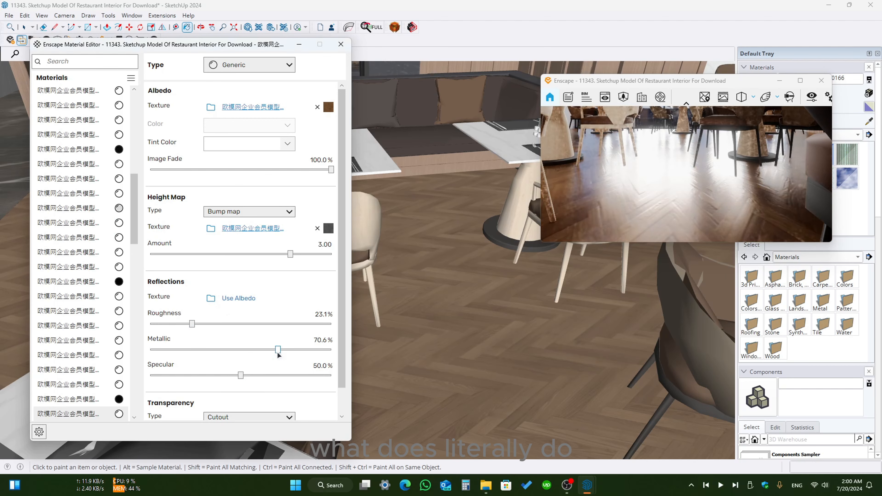
drag(262, 353, 221, 350)
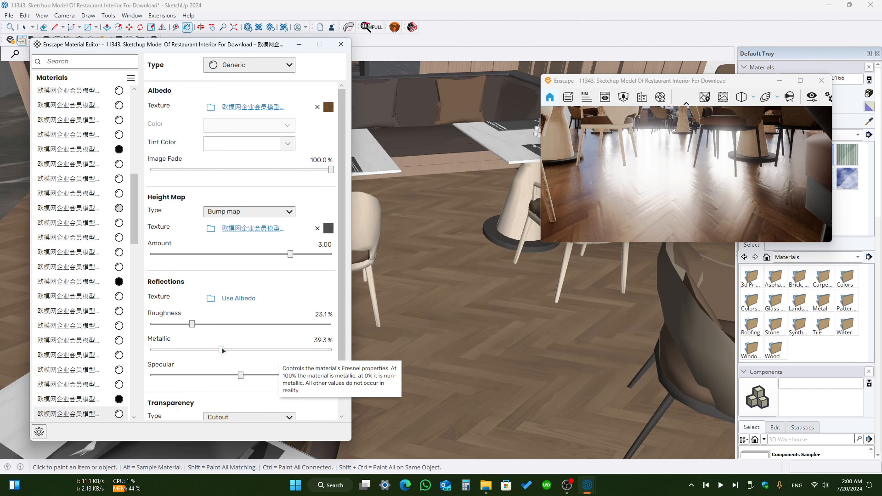
double_click(310, 342)
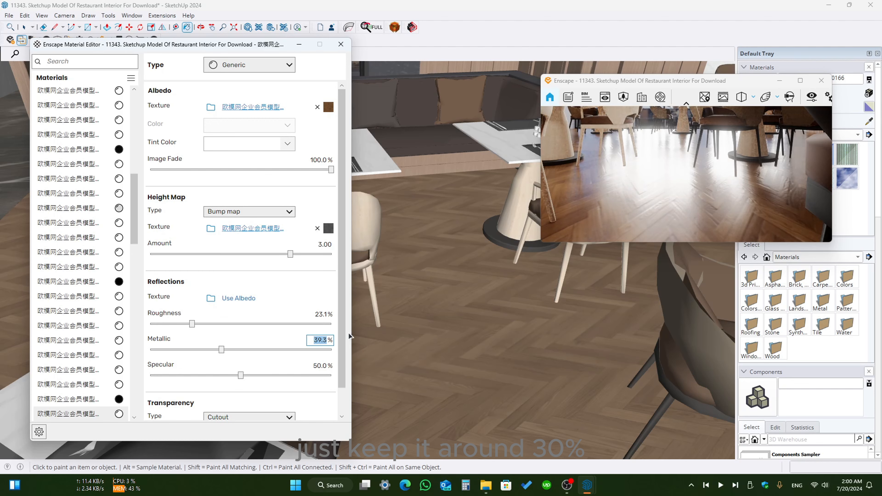
text(30)
key(Return)
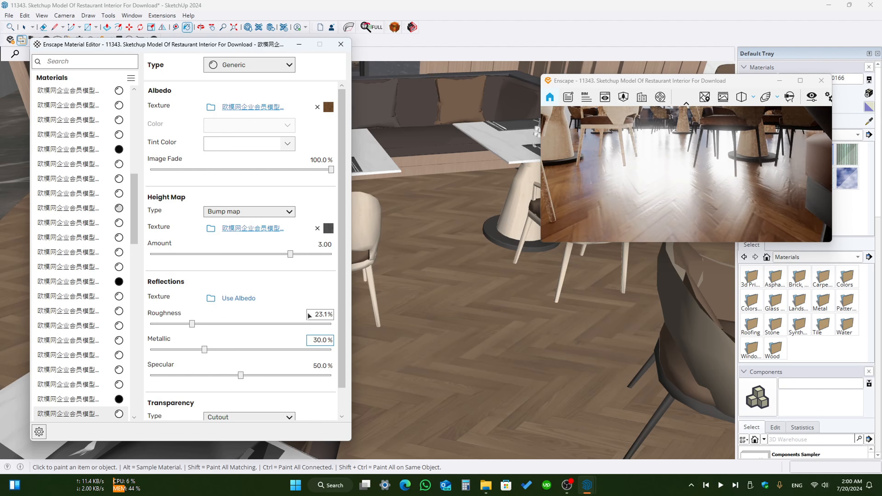
double_click(311, 314)
text(25)
key(Return)
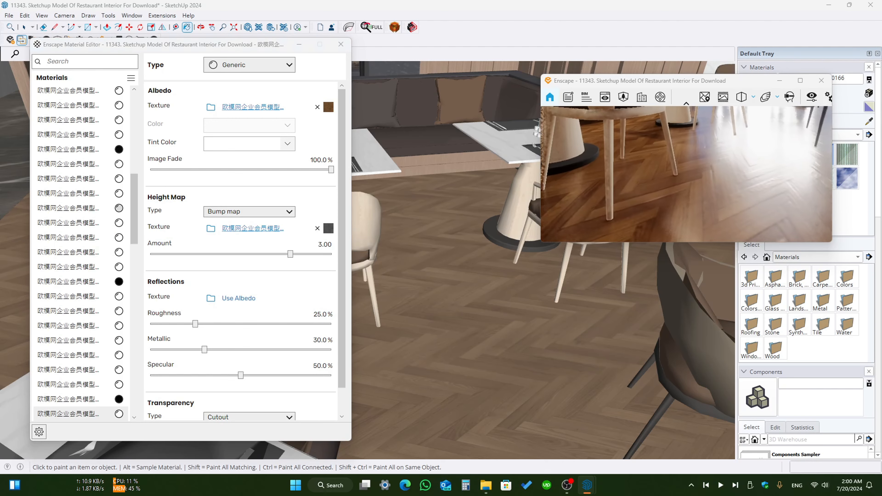
Bring the dining tables into view and sample the white marble table top's material into the Enscape Material Editor.
scroll(687, 174, down, 6)
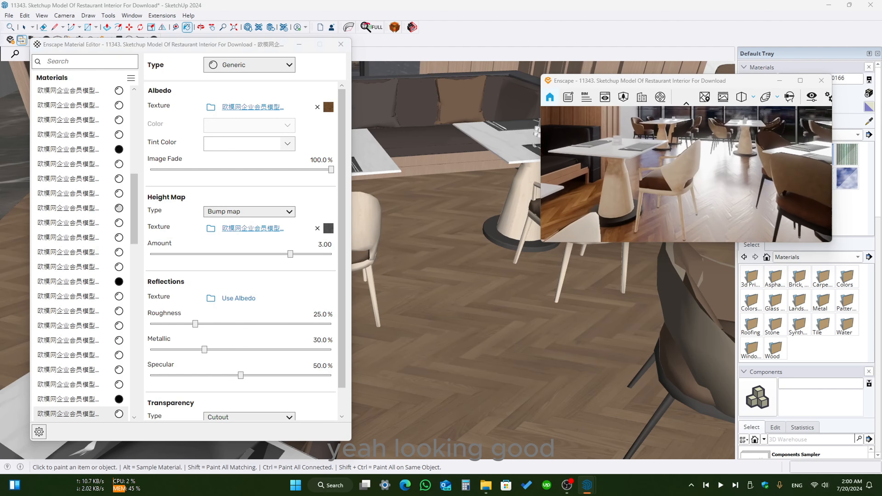
key(s)
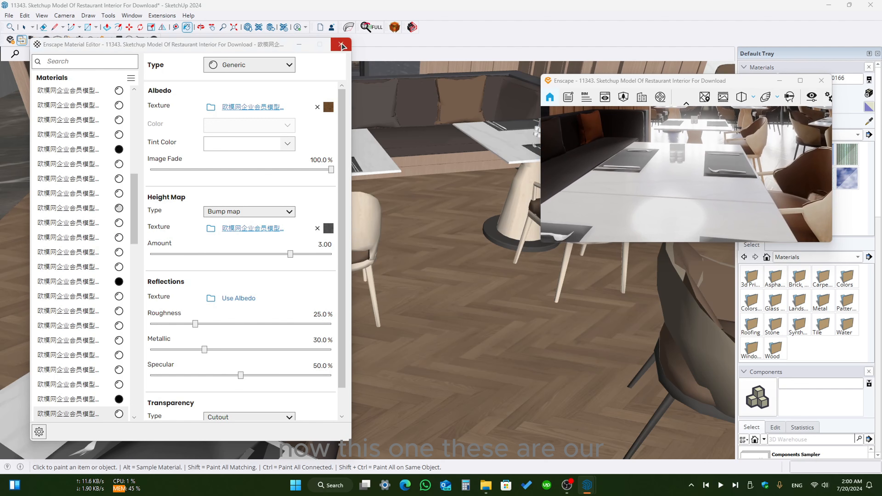
scroll(462, 174, up, 8)
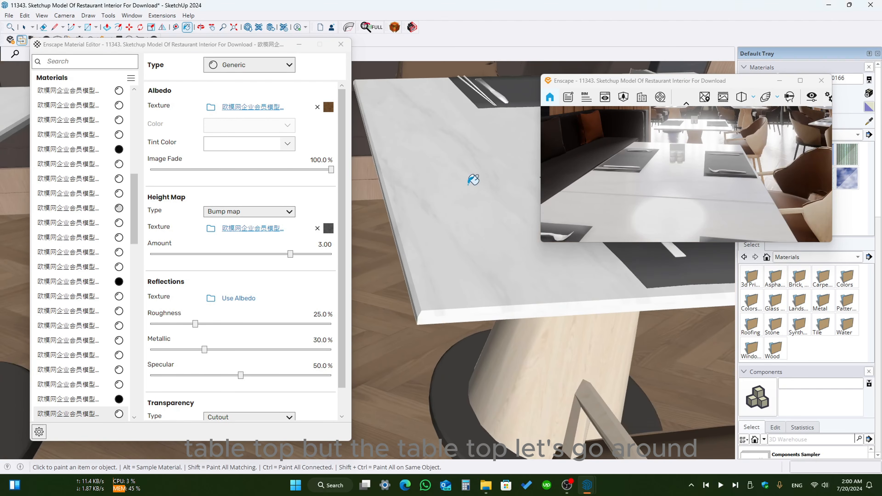
scroll(473, 180, down, 5)
alt+click(472, 197)
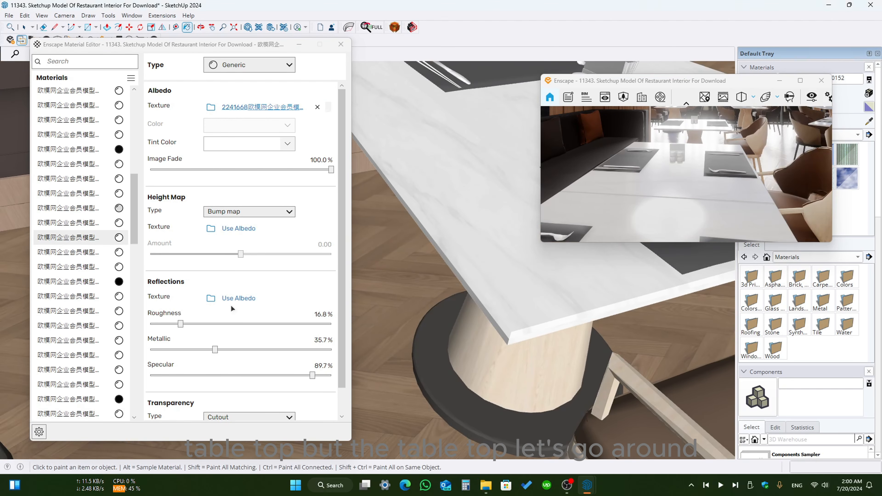
Compare the marble table top at full roughness, and set its roughness to 25% and metallic to 50%.
drag(180, 324, 334, 324)
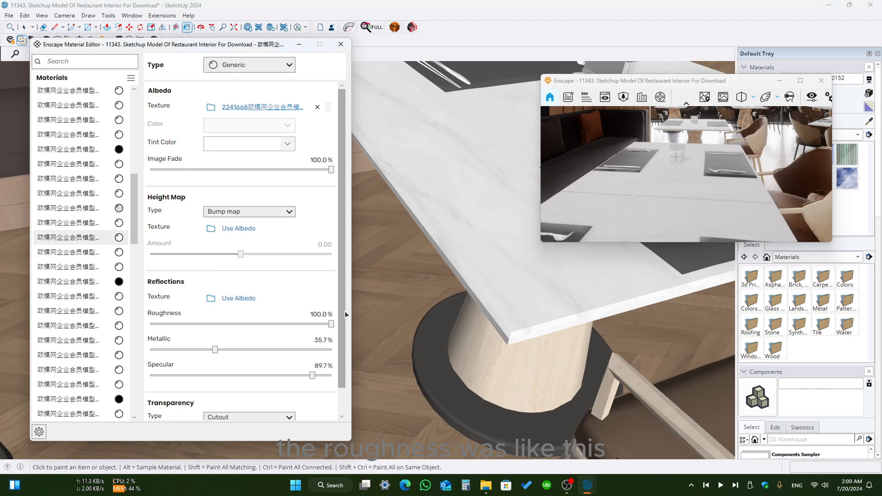
drag(219, 330, 187, 324)
click(321, 314)
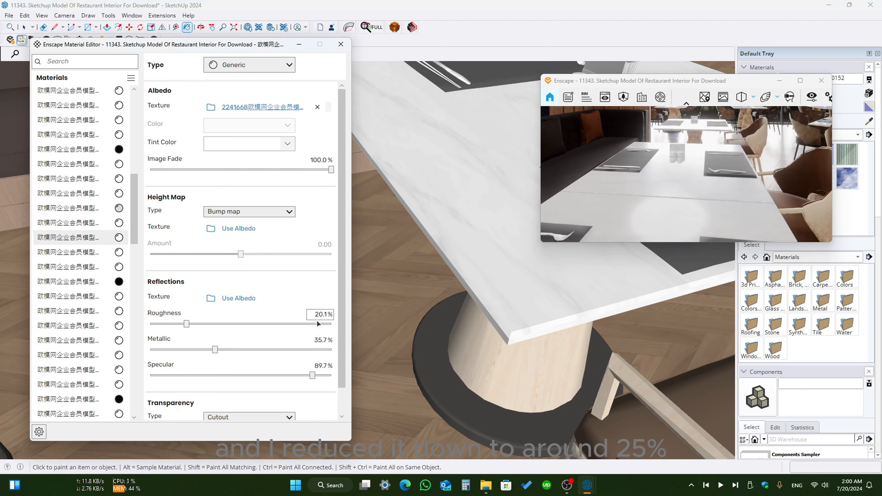
text(25)
key(Return)
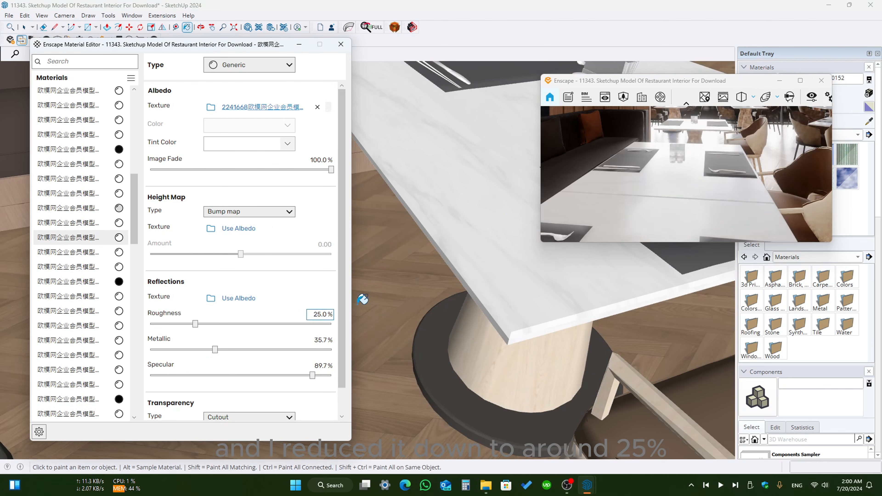
mouse_move(321, 340)
mouse_down()
mouse_move(340, 340)
mouse_move(312, 340)
mouse_up()
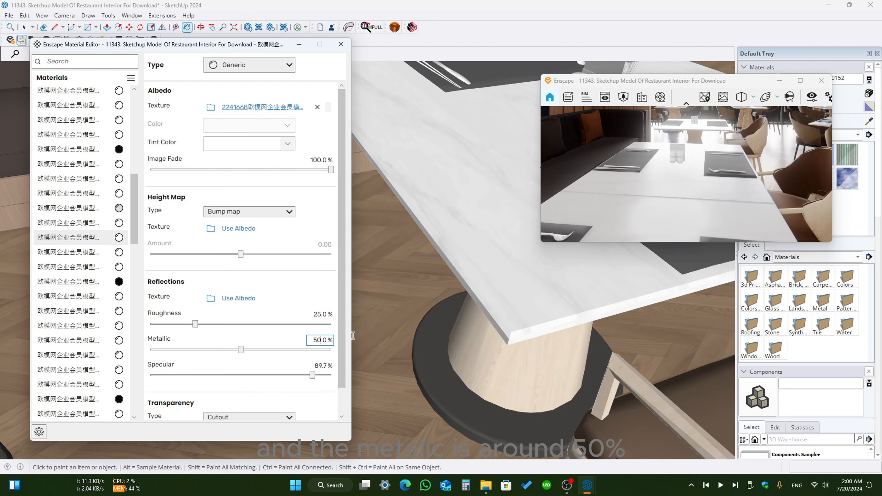
Compare lower roughness amounts on the marble table top, and set its roughness to 15%.
click(194, 323)
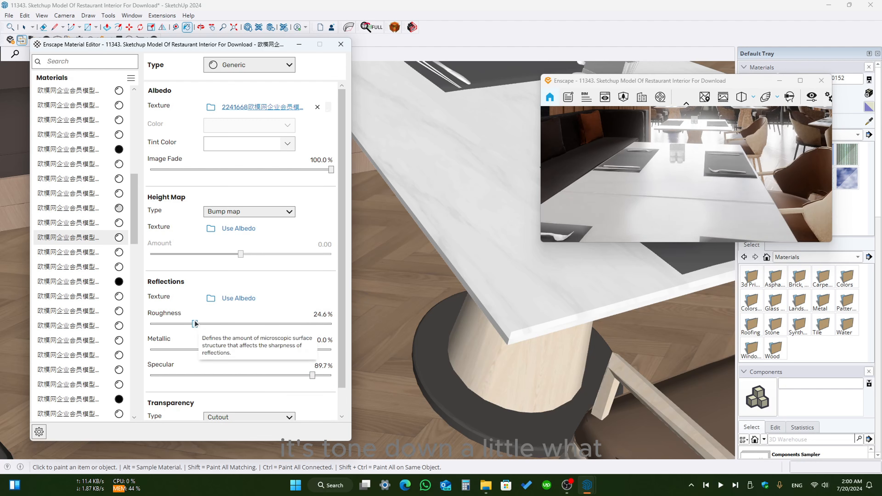
drag(180, 318, 168, 314)
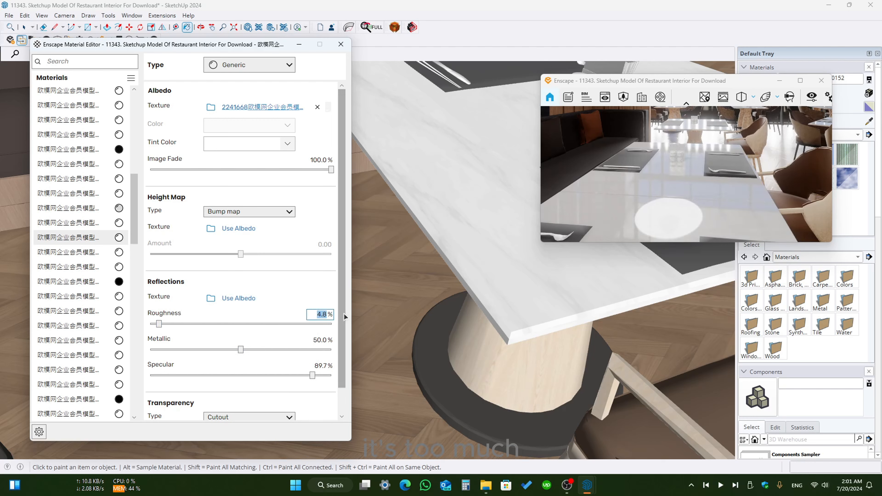
text(15)
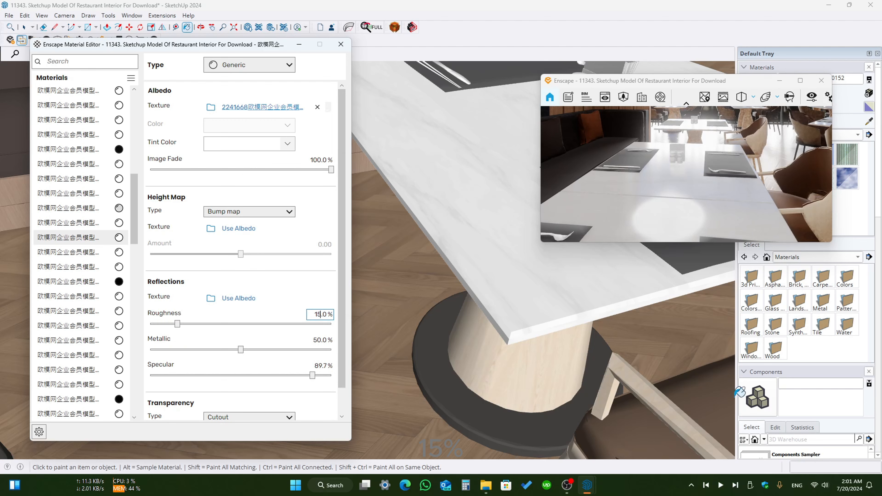
Inspect the reflections and material realism of the table tops, dining area and kitchen counters in the Enscape render.
drag(717, 211, 573, 233)
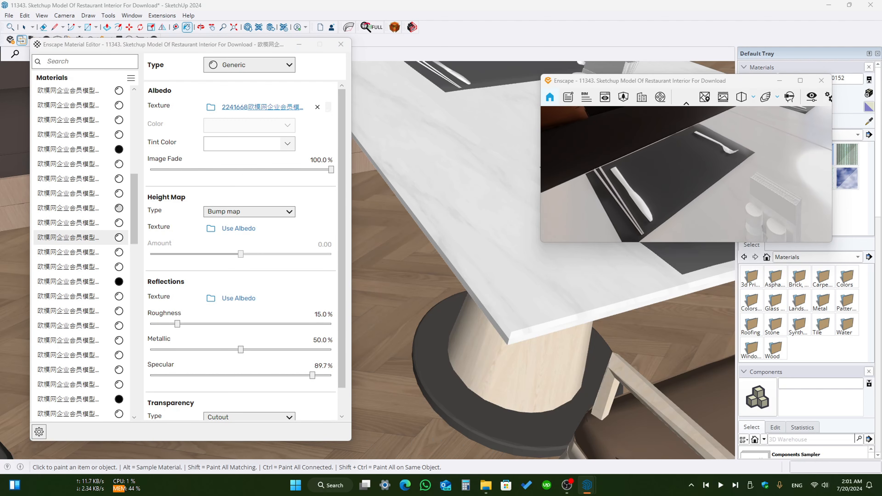
right_drag(625, 185, 723, 166)
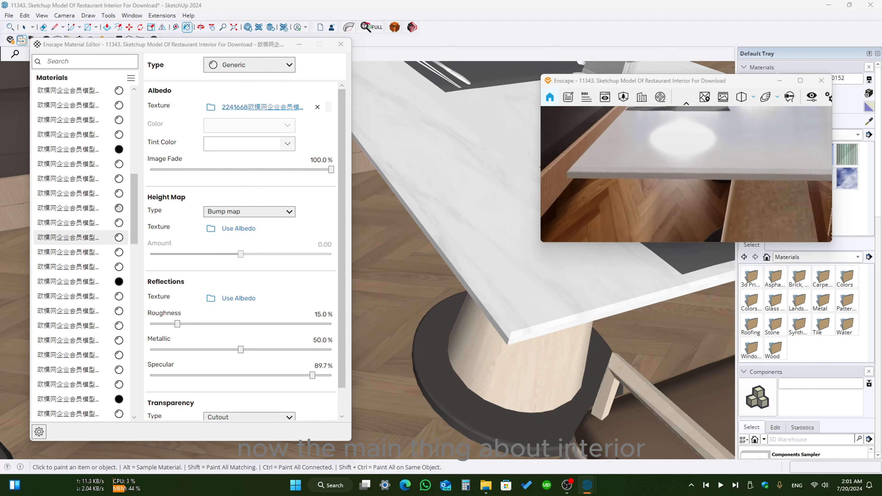
drag(686, 195, 687, 139)
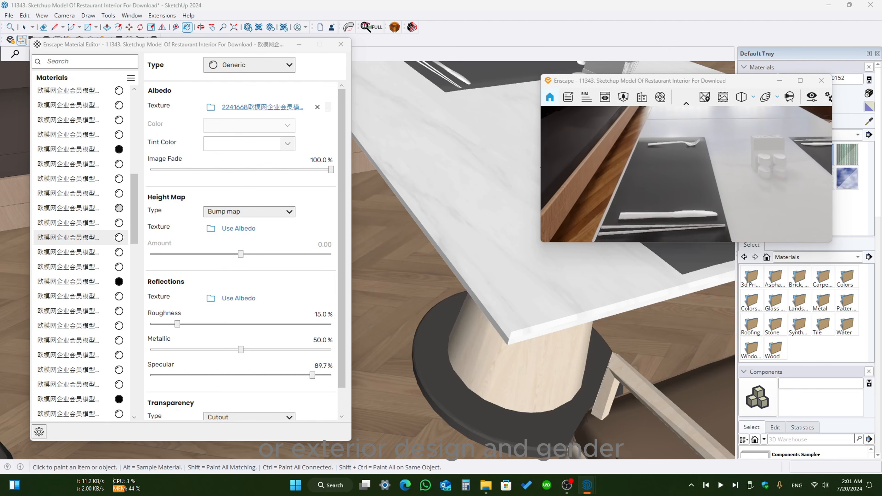
drag(686, 177, 686, 172)
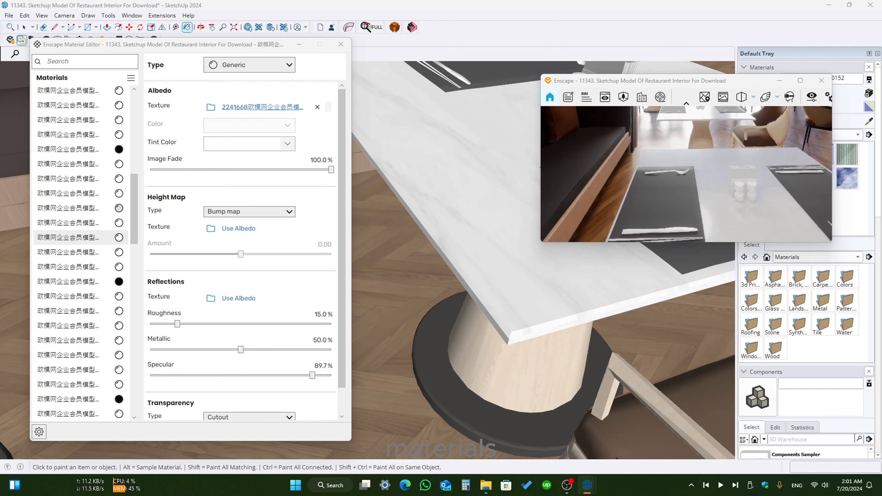
key(w)
key(e)
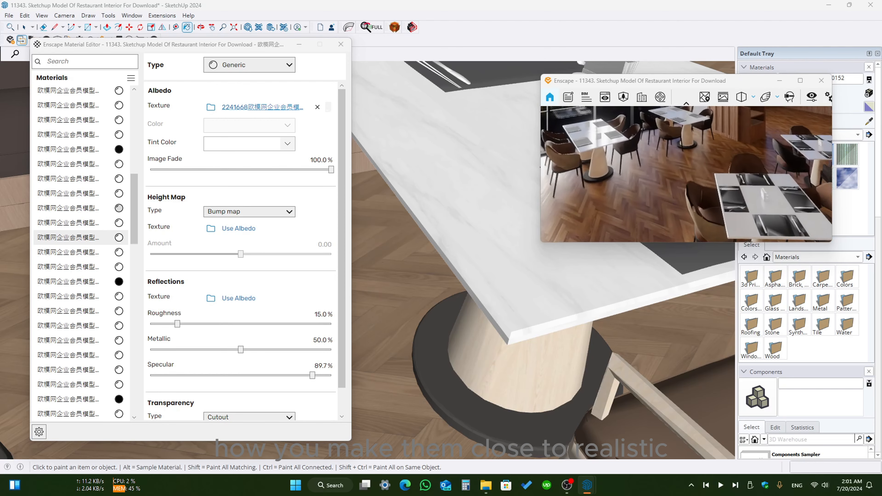
drag(686, 178, 747, 150)
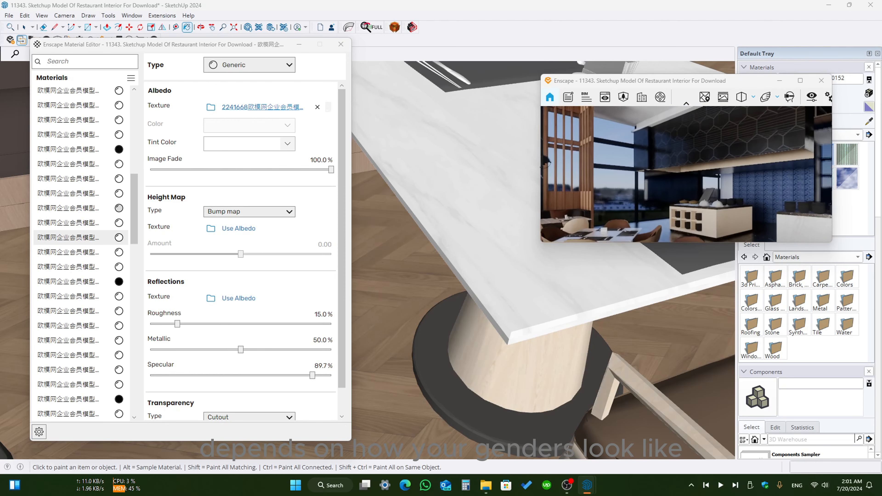
key(w)
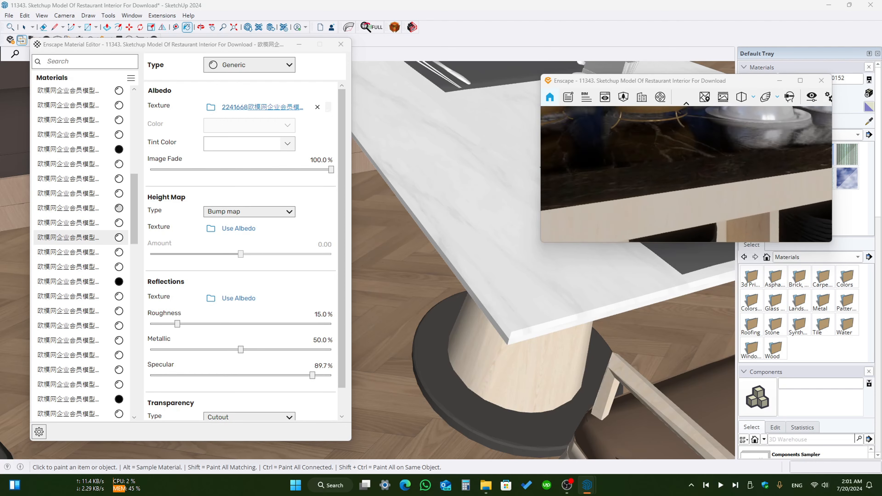
drag(686, 187, 685, 139)
right_drag(642, 178, 686, 177)
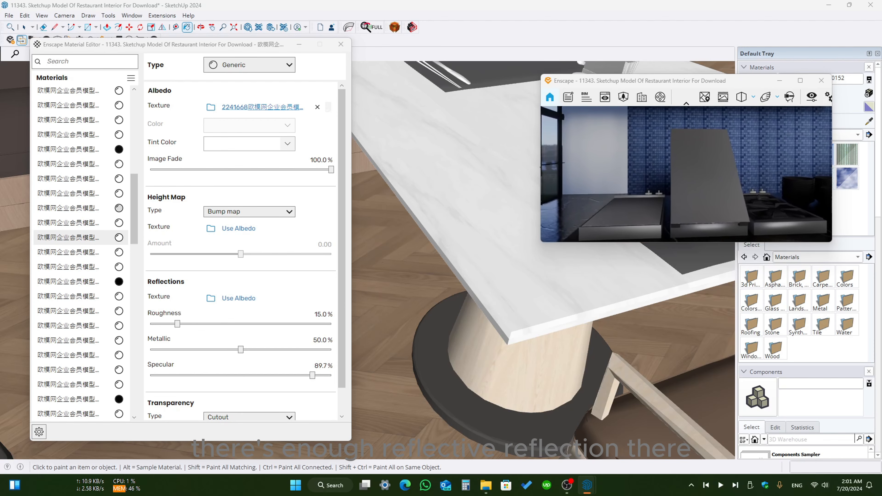
drag(686, 174, 666, 128)
key(w)
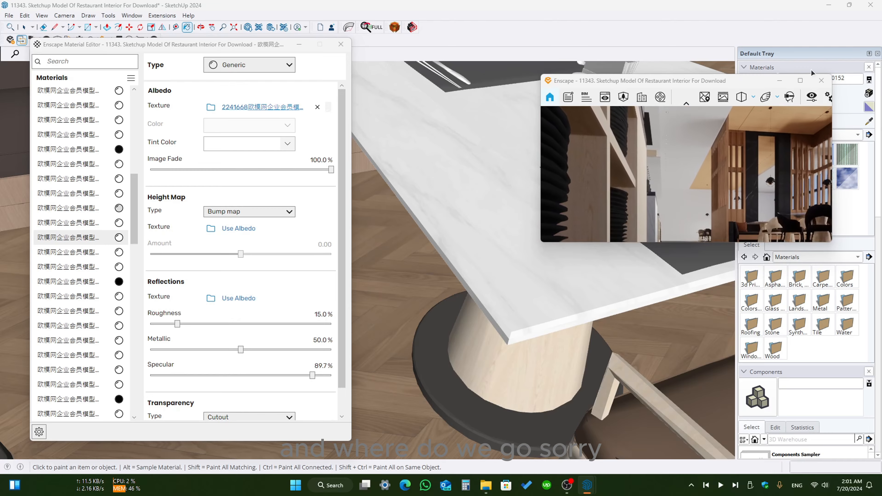
Enlarge the render window to examine the relief on the dark marble floor from low viewpoints, and restore the window size.
click(800, 79)
key(w)
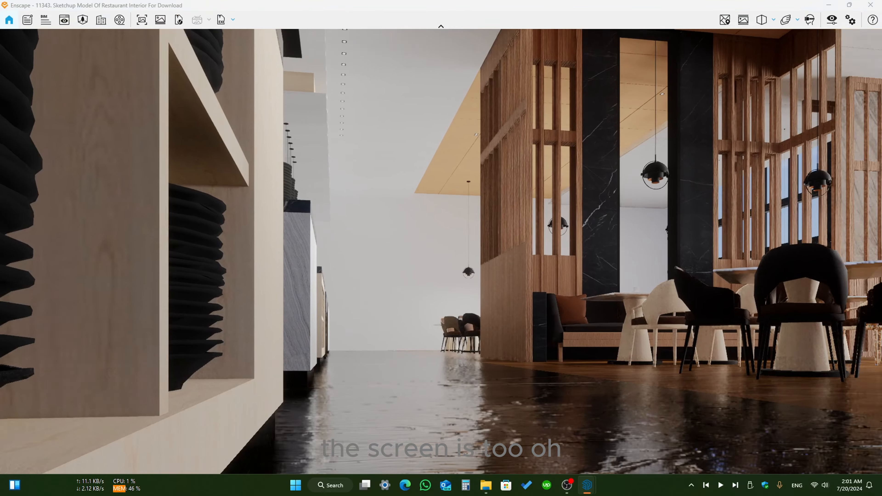
key(d)
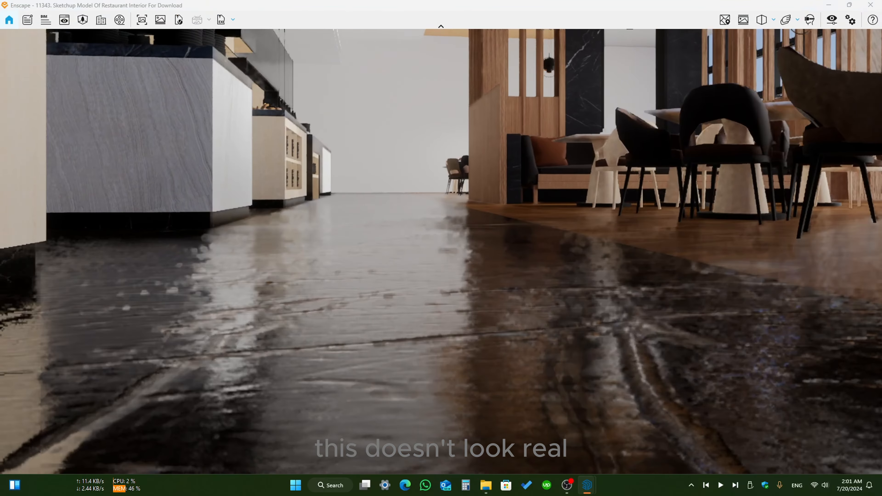
key(a)
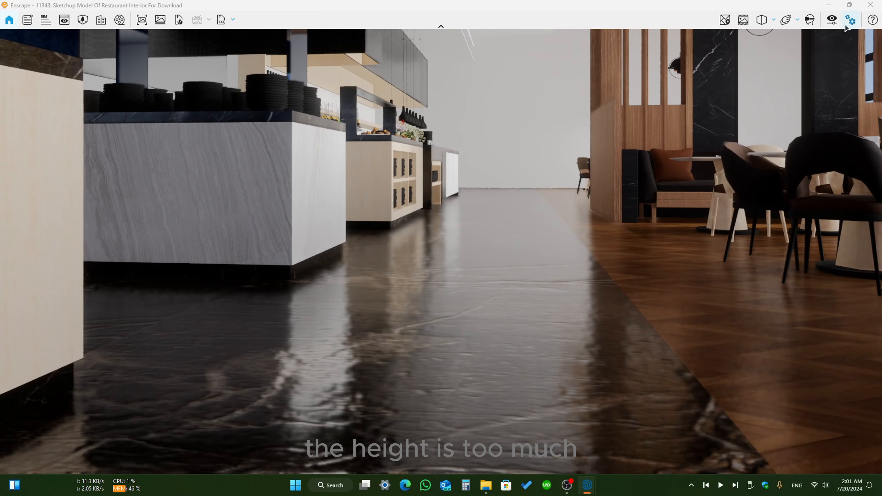
click(849, 5)
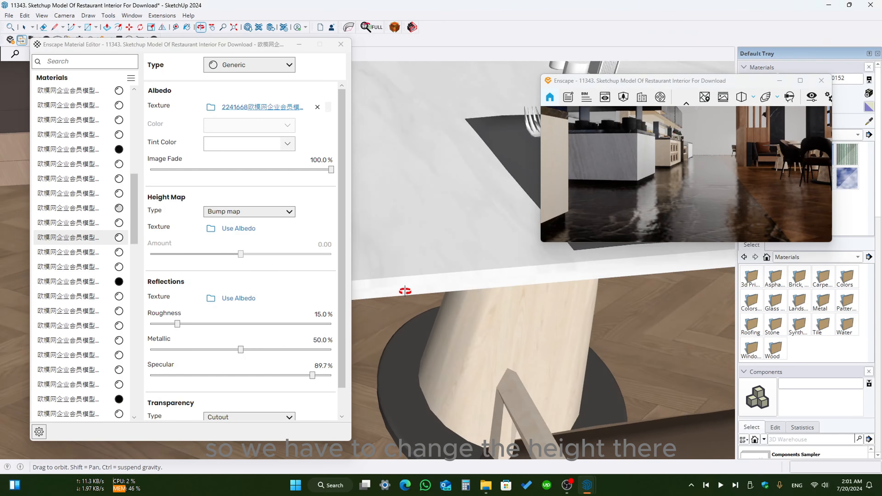
Bring the dark marble floor into view in the model and sample its material into the Enscape Material Editor.
middle_drag(405, 291, 541, 342)
scroll(541, 343, down, 5)
middle_drag(468, 319, 465, 221)
scroll(421, 266, up, 3)
mouse_move(421, 267)
shift+middle_down()
mouse_move(645, 267)
mouse_move(463, 263)
mouse_move(634, 274)
mouse_move(461, 282)
mouse_move(533, 288)
mouse_move(645, 278)
shift+middle_up()
scroll(635, 274, up, 3)
scroll(461, 282, down, 3)
alt+click(453, 351)
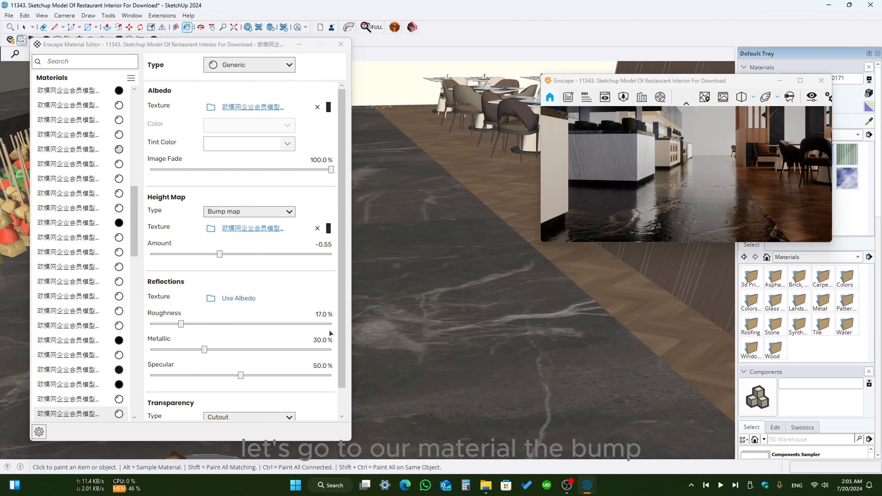
Try positive and negative bump amounts, including 0.75, 1.86 and -5.42, on the dark marble floor and compare them in the render.
drag(667, 220, 667, 237)
key(q)
key(q)
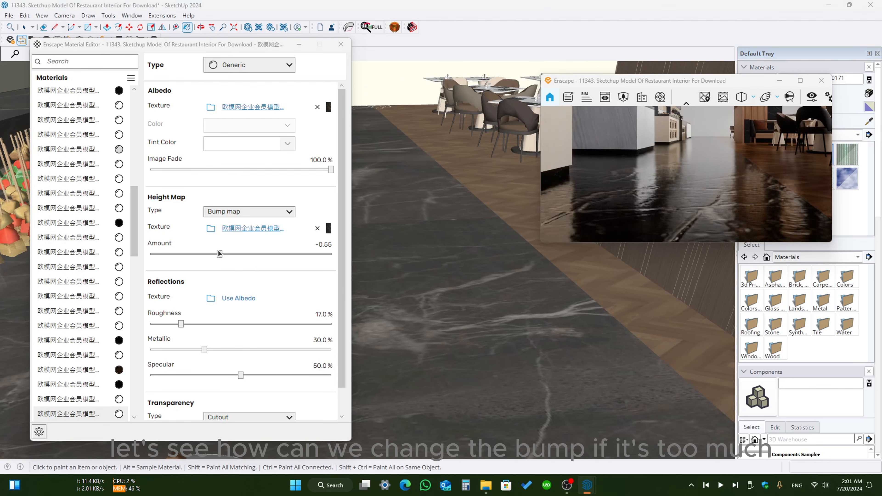
drag(219, 254, 258, 257)
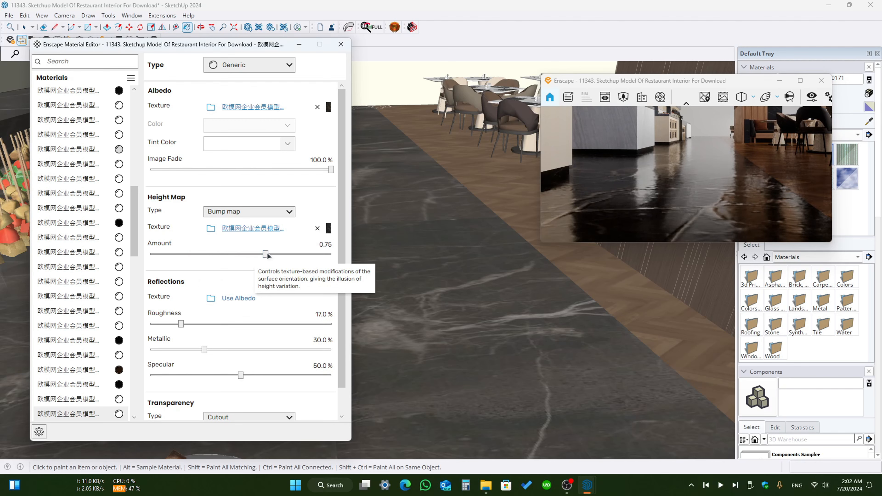
drag(267, 255, 279, 254)
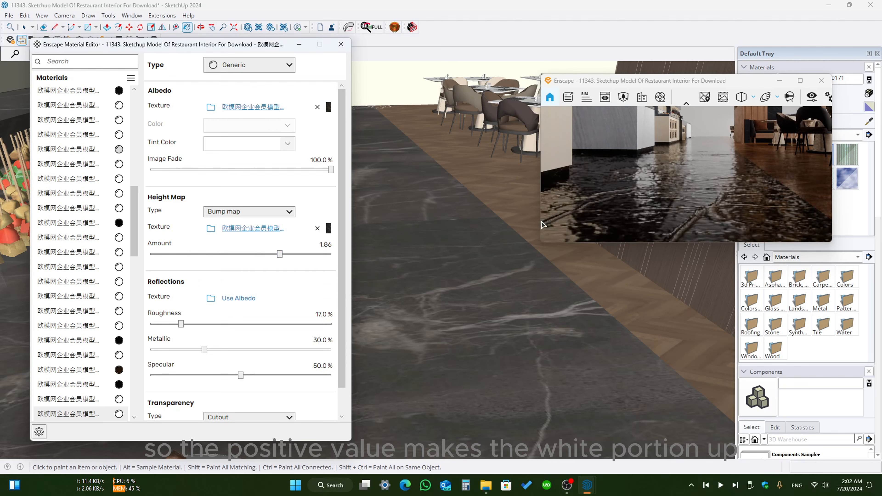
drag(549, 226, 566, 183)
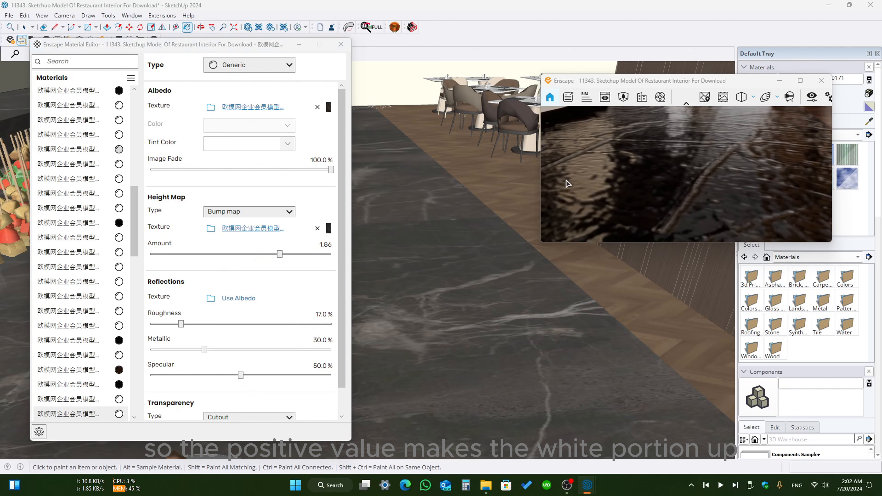
click(174, 254)
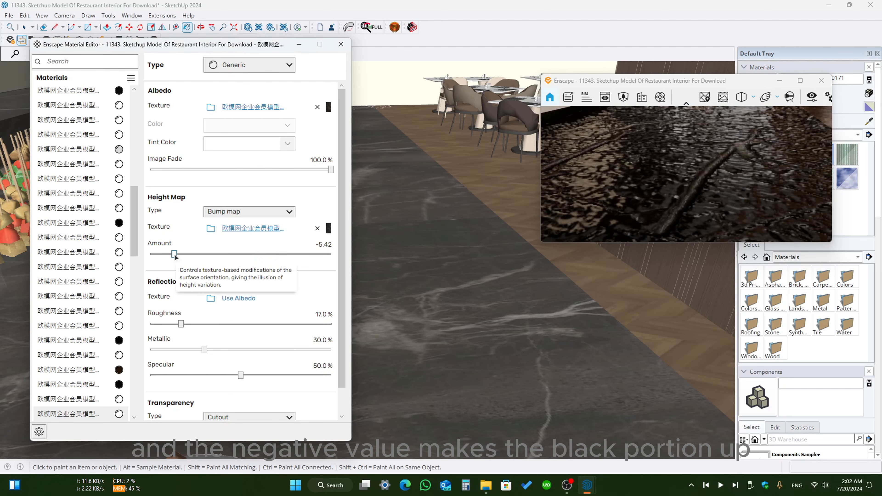
Reduce the bump effect on the dark marble floor and set its height map amount to 0.30.
click(216, 254)
drag(230, 254, 260, 259)
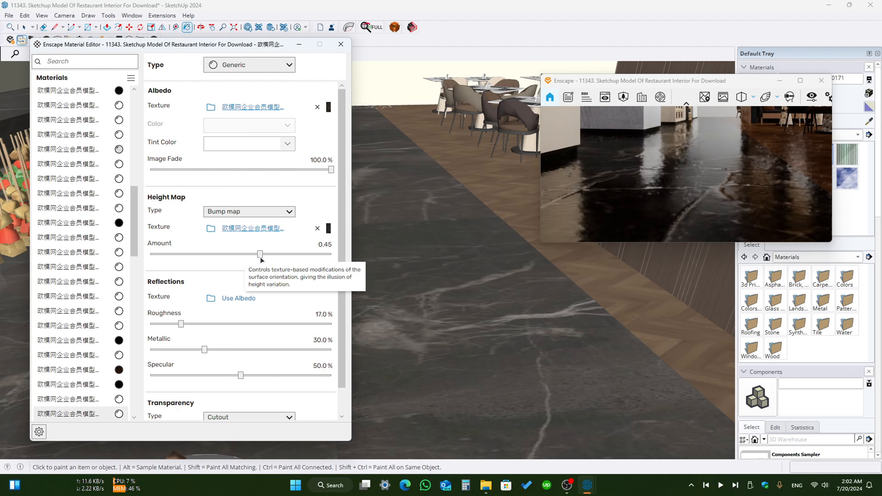
click(314, 245)
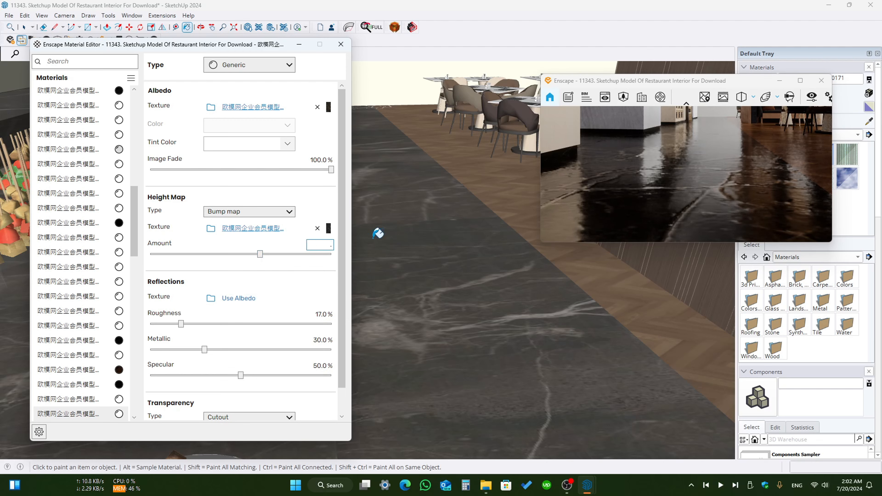
text(0.30)
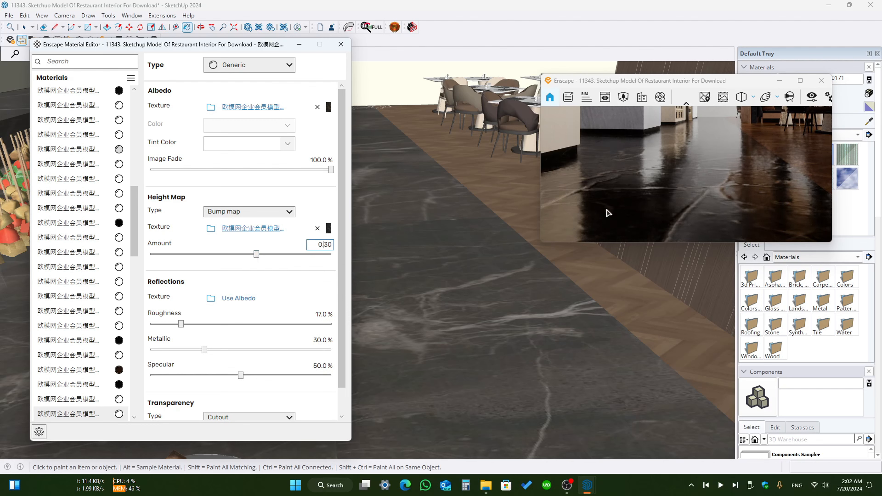
Inspect the floor and counter in the render, and sample the counter's veined stone cladding into the Enscape Material Editor.
click(671, 188)
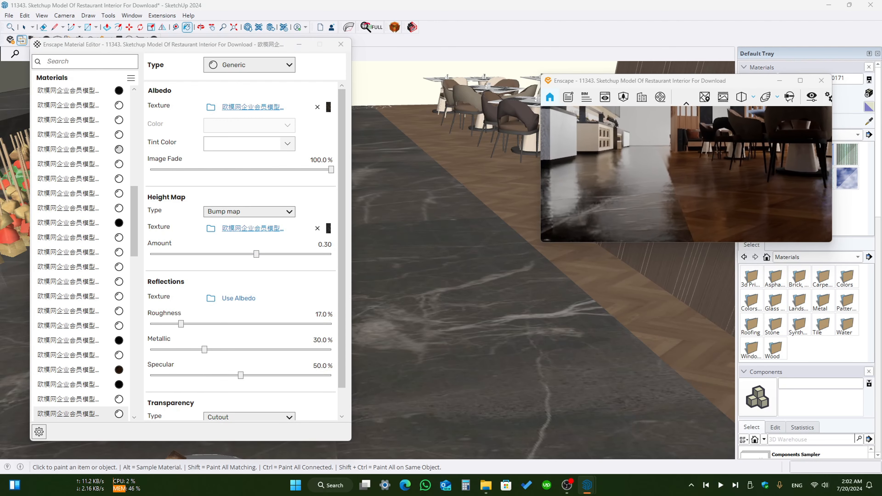
key(w)
key(e)
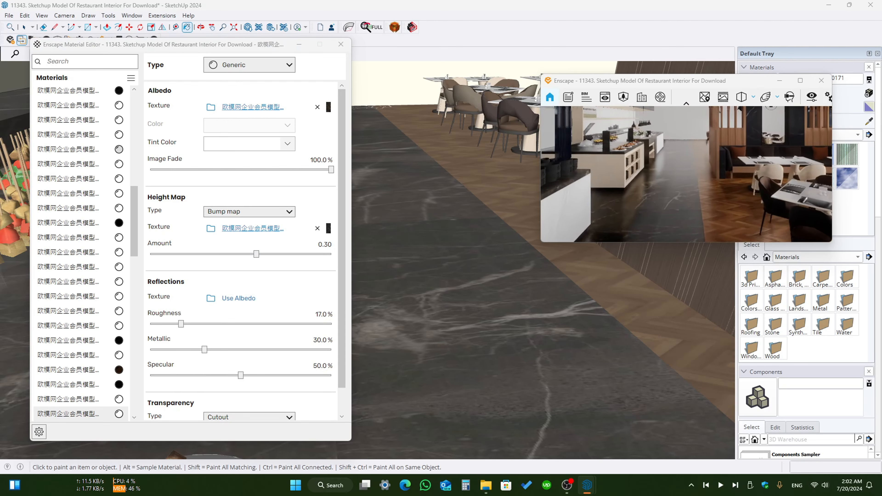
key(w)
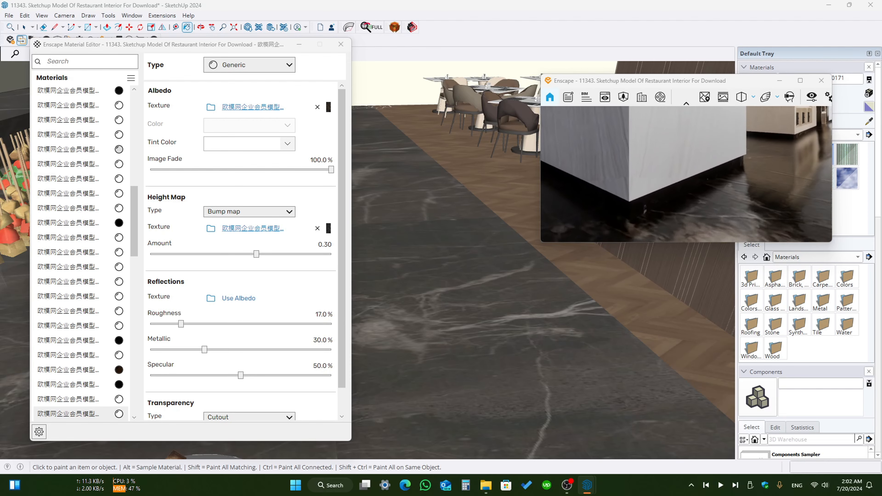
key(w)
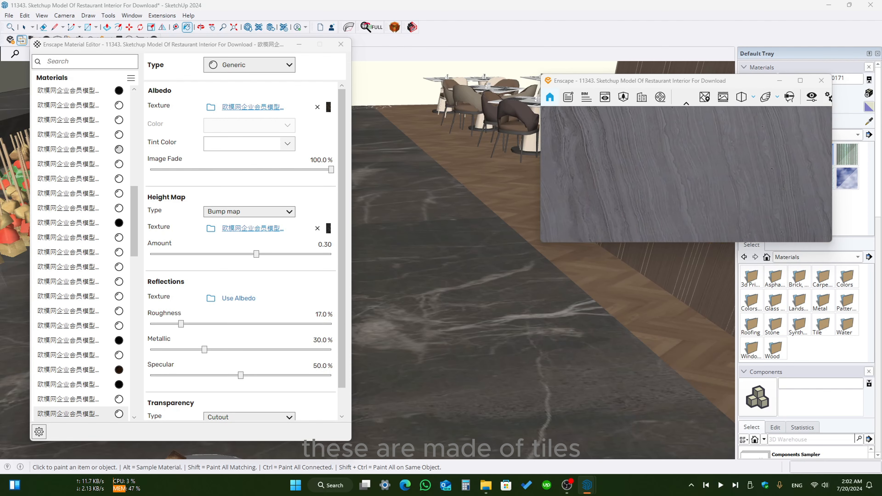
drag(659, 174, 723, 173)
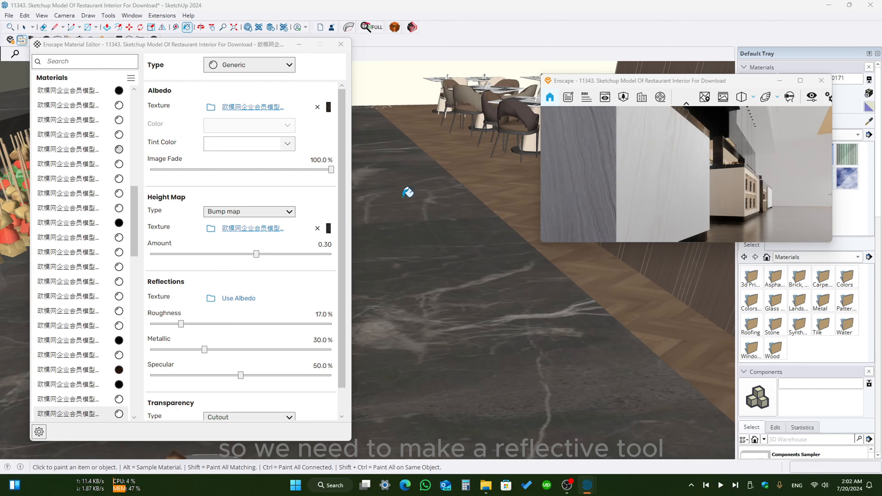
mouse_move(440, 209)
middle_down()
mouse_move(434, 225)
mouse_move(407, 207)
mouse_move(512, 237)
mouse_move(480, 254)
mouse_move(423, 325)
mouse_move(446, 297)
middle_up()
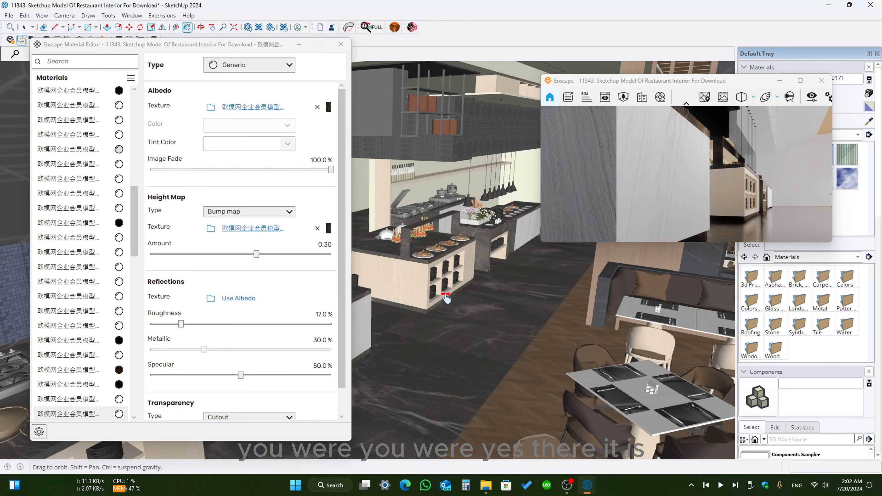
scroll(465, 278, up, 10)
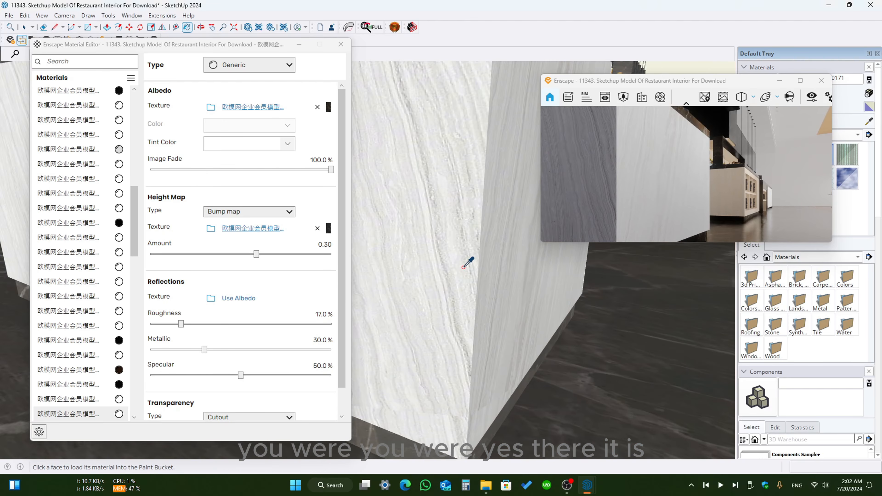
alt+click(464, 267)
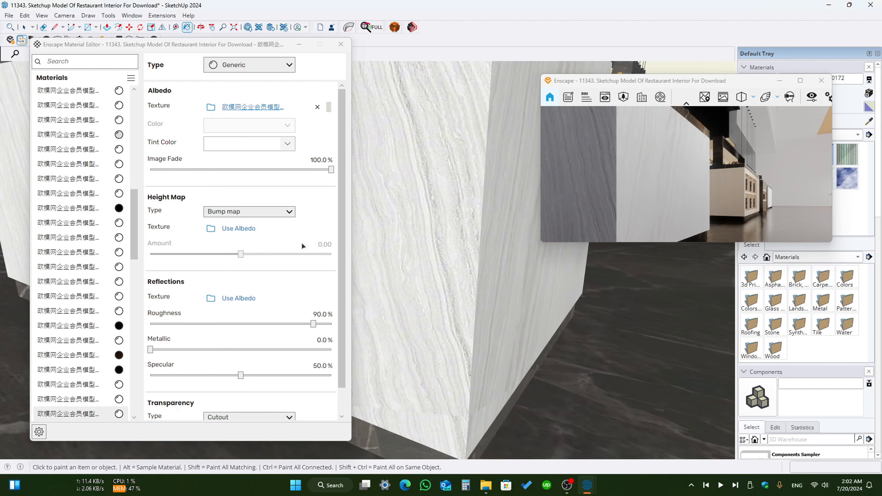
Set the veined stone cladding's roughness to 25% and metallic to 50%.
click(204, 323)
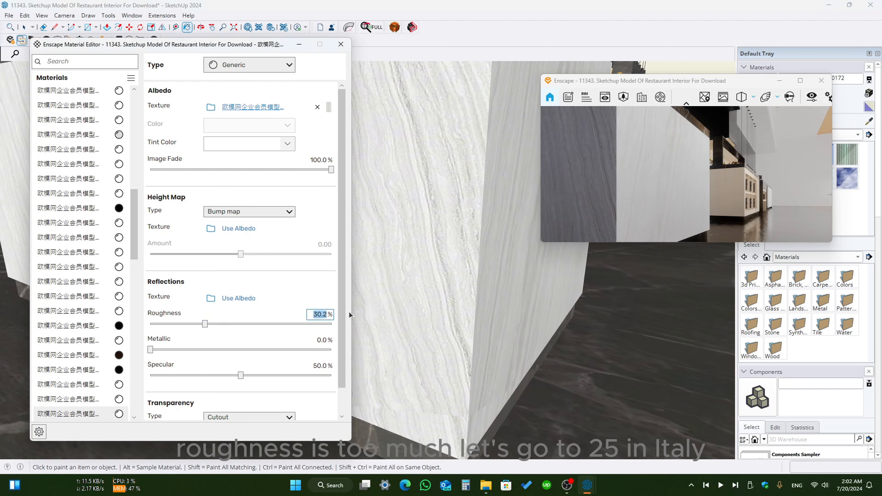
text(25)
text(50)
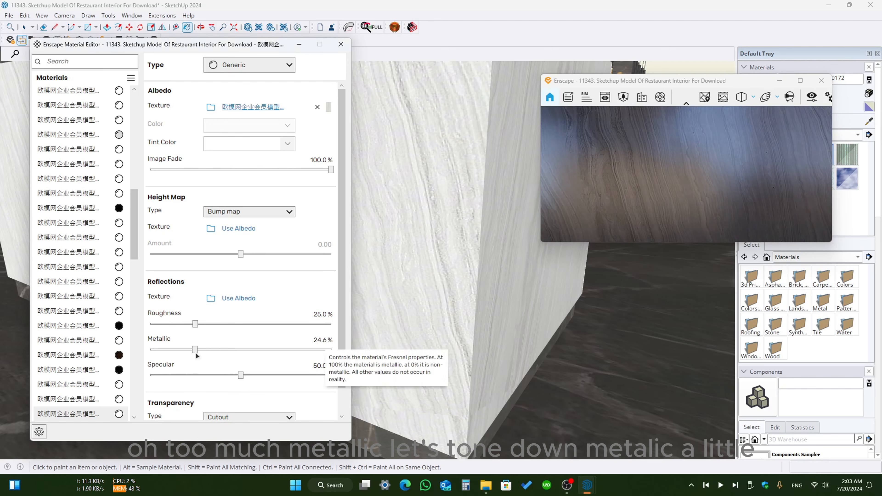
Set the veined stone cladding to 17.8% roughness, 20.8% metallic and 12.2% specular, and check the counters in the render.
drag(195, 351, 198, 351)
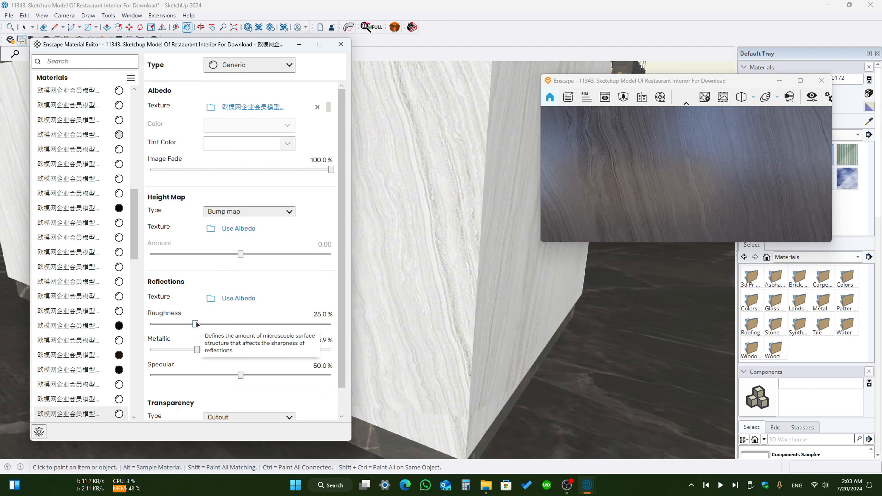
click(189, 350)
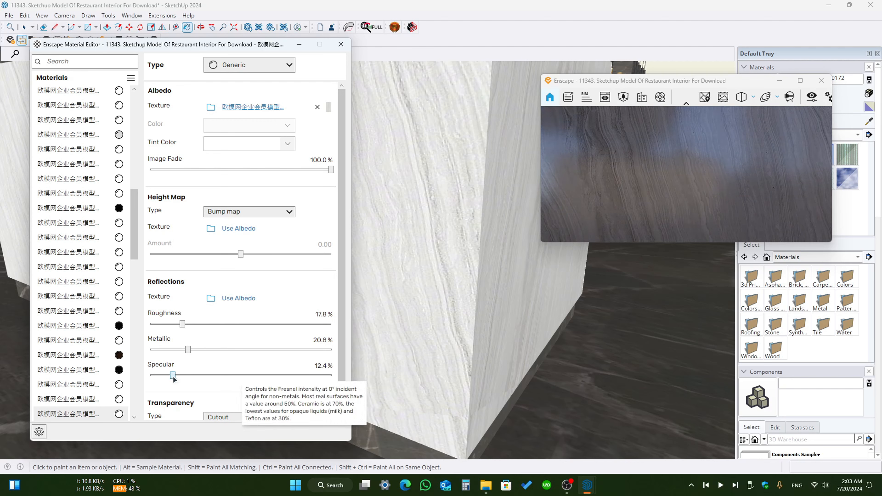
mouse_move(622, 216)
mouse_down()
mouse_move(677, 208)
mouse_move(632, 210)
mouse_move(633, 226)
mouse_up()
key(s)
key(w)
key(s)
key(d)
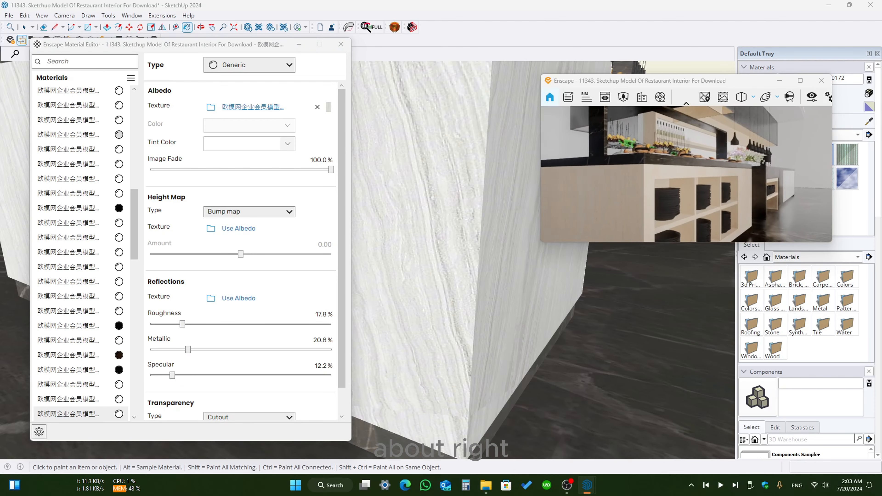
click(340, 45)
scroll(214, 232, down, 5)
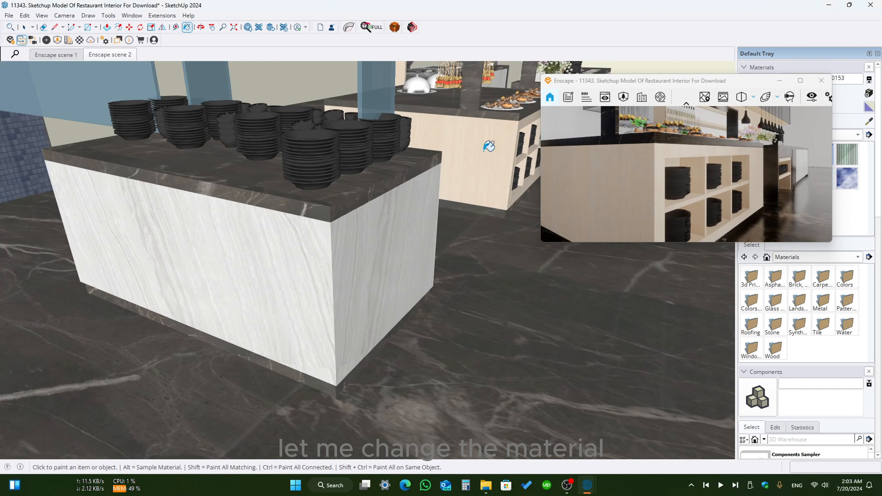
click(69, 40)
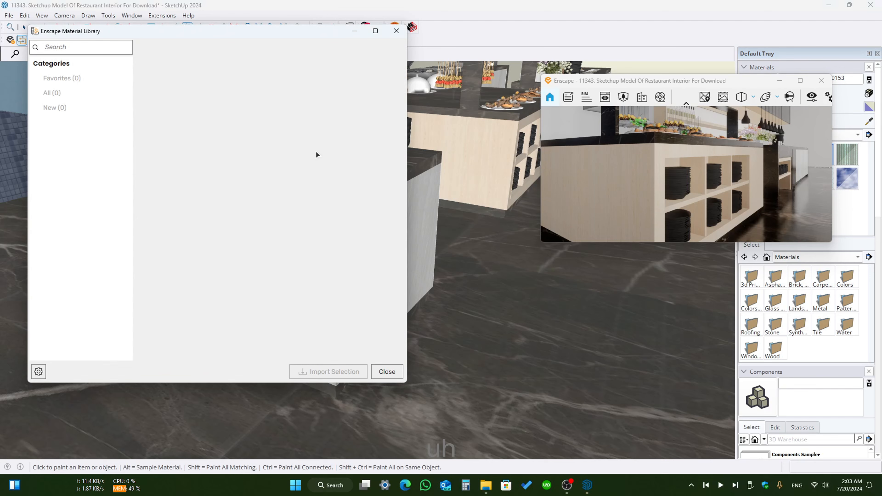
click(392, 33)
Examine the stacked black plates on the stone-clad counter up close in the model and in the enlarged Enscape render.
middle_drag(358, 196, 337, 216)
scroll(289, 157, up, 10)
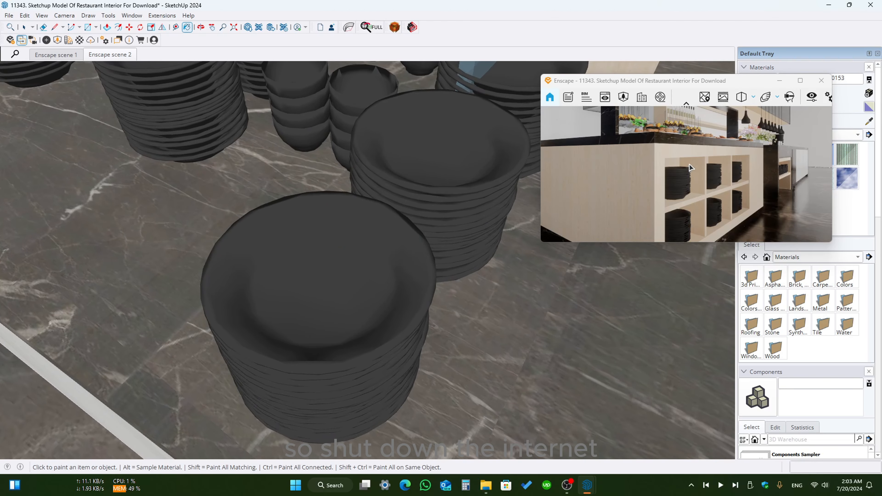
mouse_move(689, 164)
mouse_down()
mouse_move(686, 177)
mouse_move(656, 177)
mouse_move(715, 191)
mouse_move(669, 190)
mouse_move(665, 169)
mouse_move(712, 186)
mouse_move(743, 179)
mouse_up()
key(w)
key(w)
key(w)
click(800, 81)
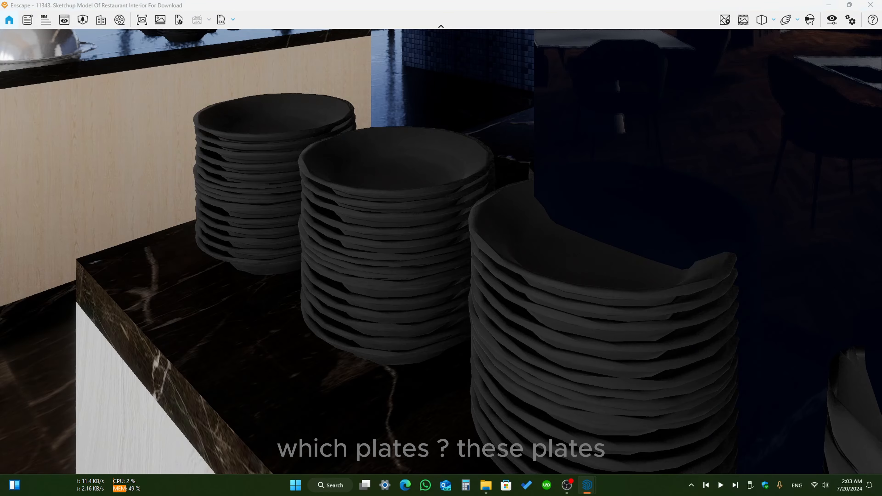
drag(441, 250, 530, 231)
key(s)
key(s)
key(w)
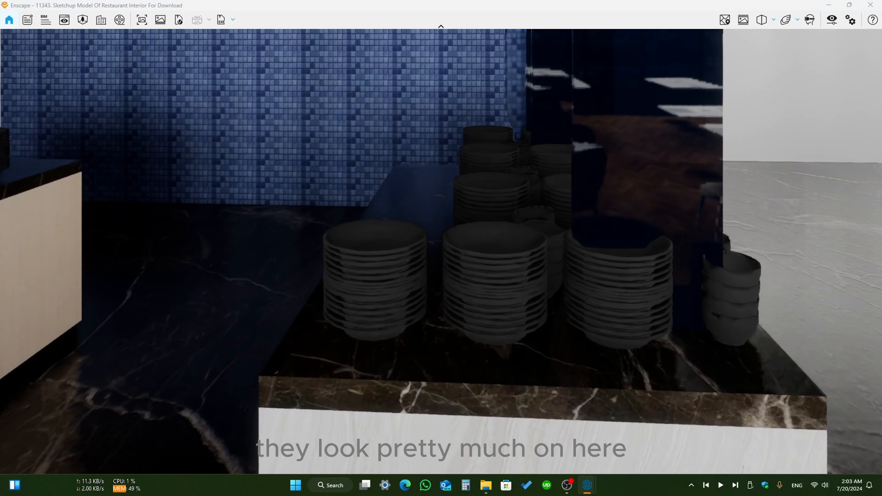
key(w)
click(849, 4)
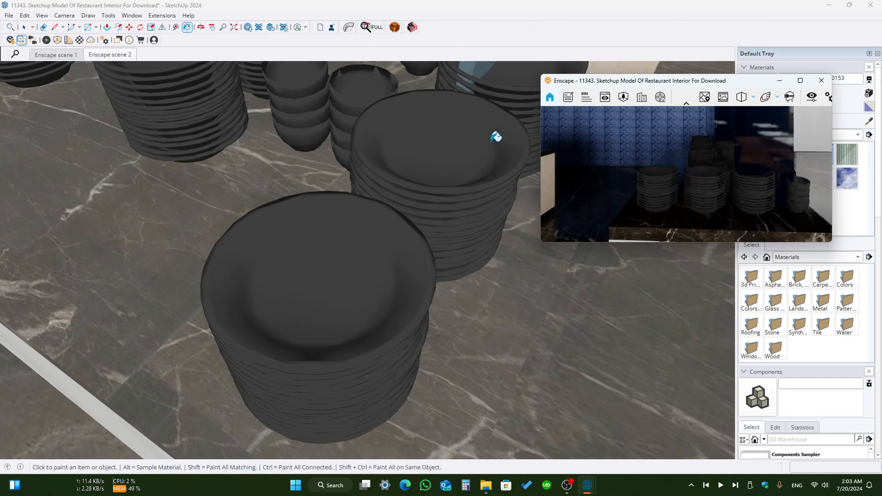
Set the black plates' material roughness to 39.6% in the Enscape Material Editor and check the plates and counter area in the render.
scroll(326, 270, up, 5)
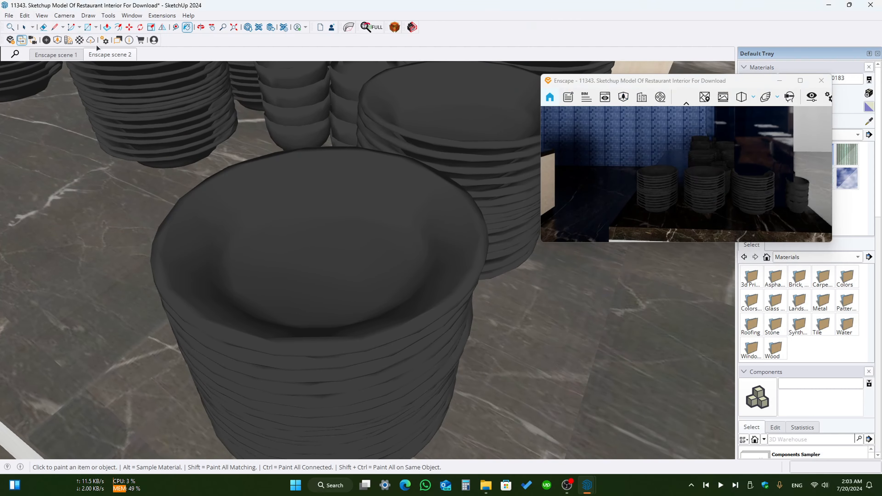
click(79, 40)
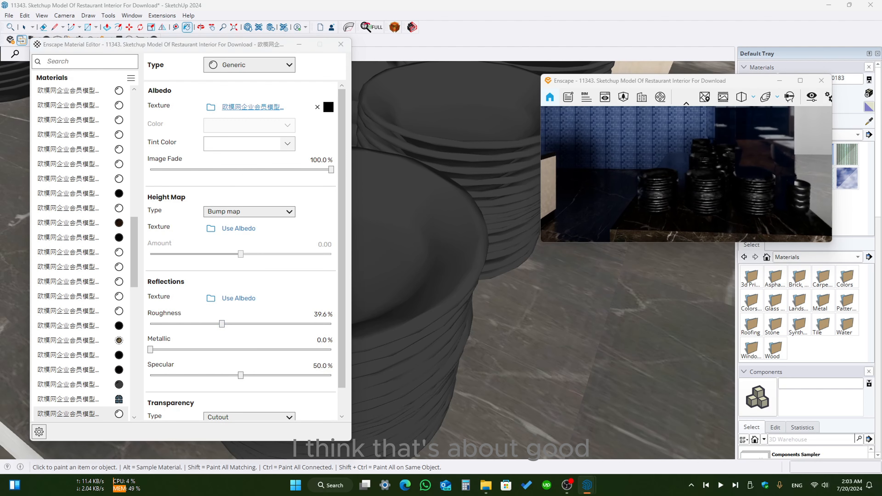
key(w)
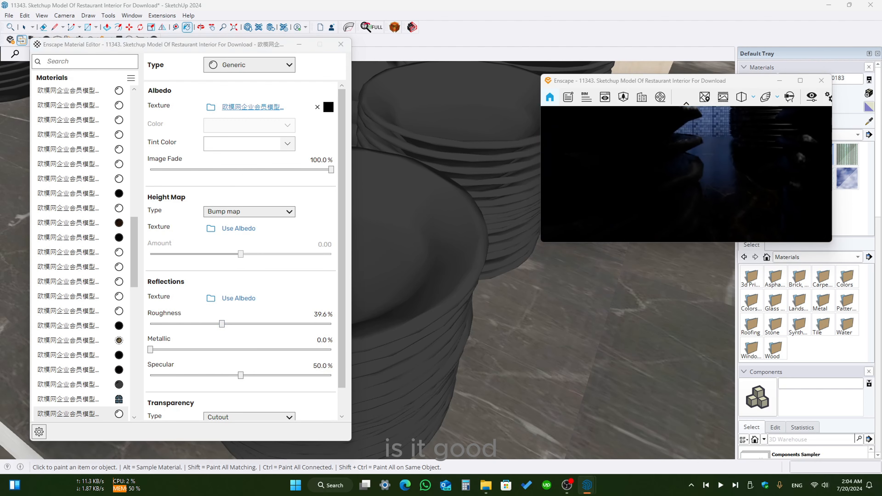
drag(668, 177, 676, 200)
key(s)
key(d)
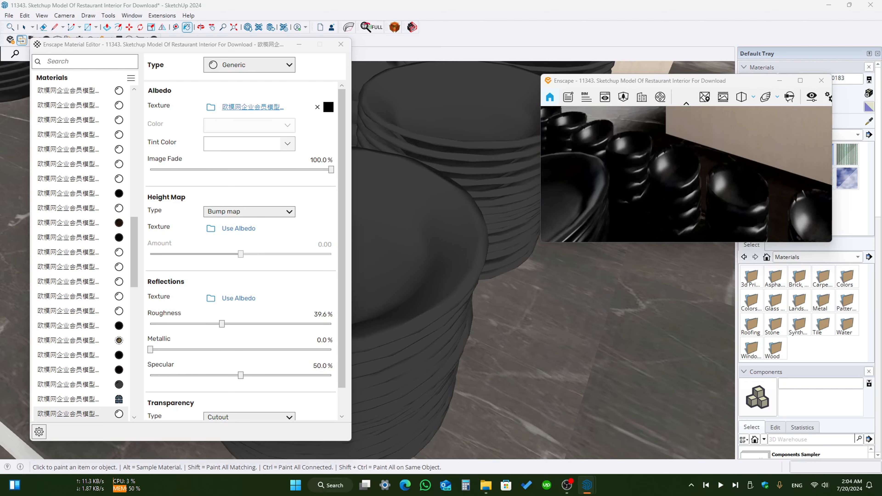
key(s)
key(s)
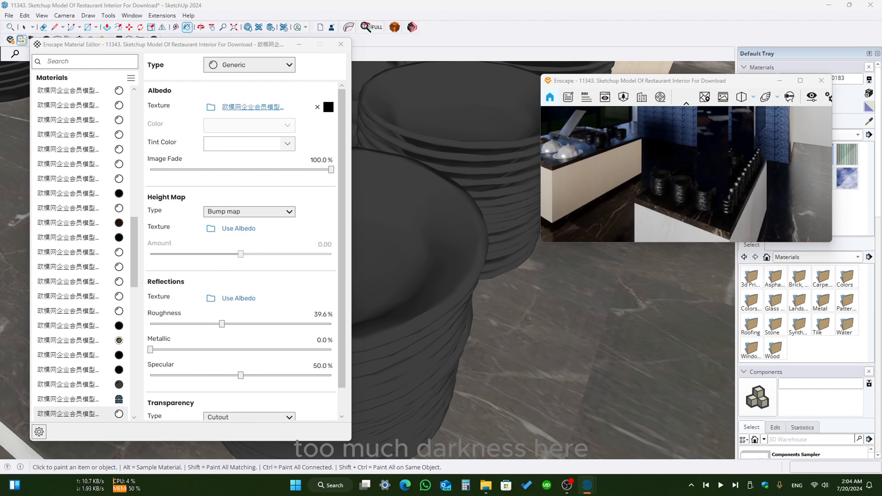
key(s)
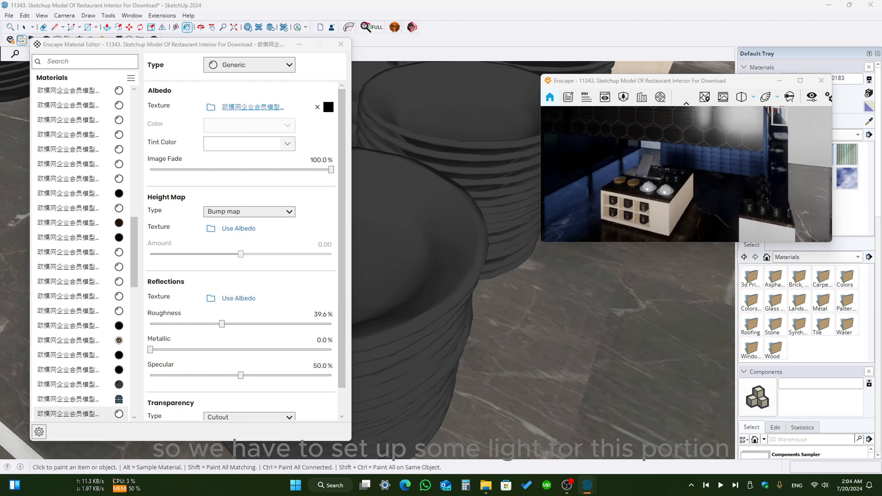
key(a)
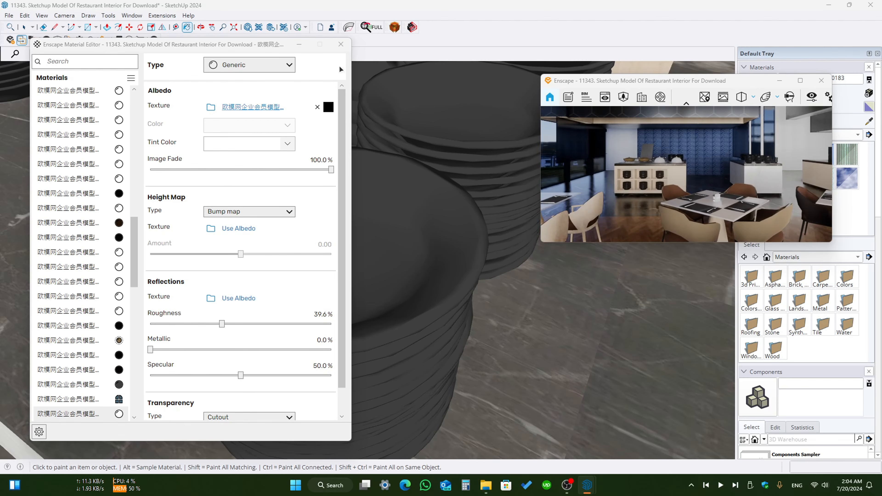
click(341, 44)
Copy one of the spotlight grids outside the building about 1755 cm away, to beside the building's short end.
scroll(306, 222, down, 10)
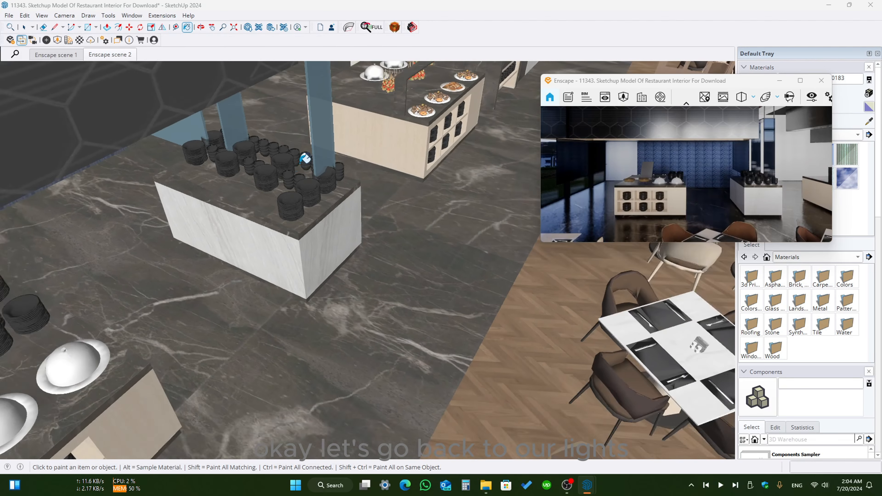
scroll(305, 158, down, 15)
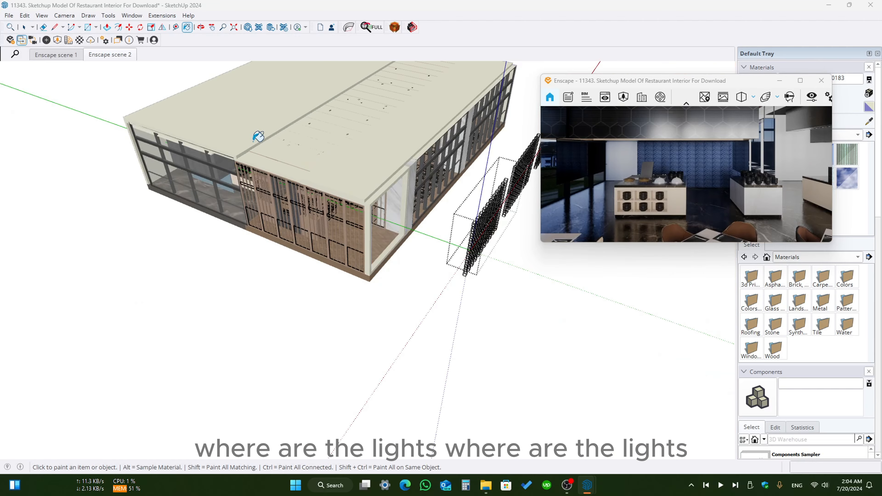
middle_drag(222, 261, 157, 299)
key(space)
click(483, 271)
click(467, 241)
middle_drag(468, 241, 455, 328)
middle_drag(464, 272, 447, 286)
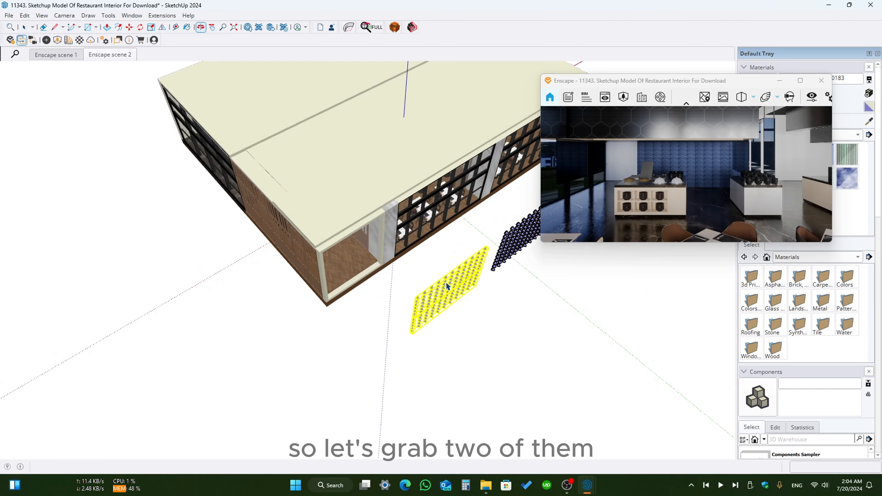
click(488, 245)
click(203, 200)
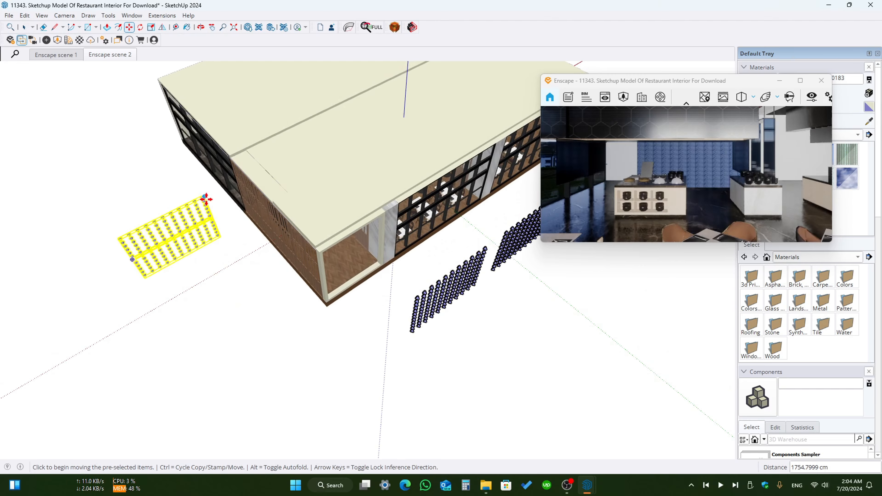
Rotate the copied spotlight grid about 105 degrees to line it up with the short end of the building.
middle_drag(204, 201, 240, 321)
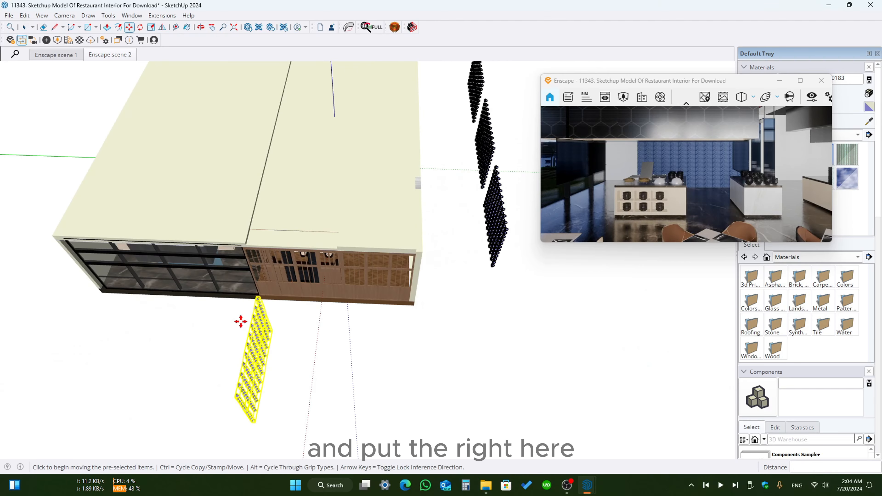
click(256, 306)
click(297, 356)
key(m)
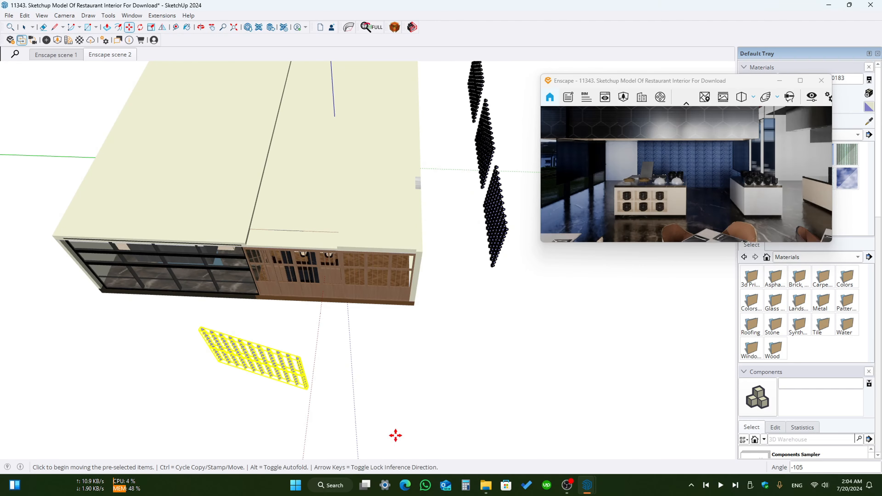
Move the rotated spotlight grid in front of the dark glazed facade and stack a copy directly below it.
click(396, 435)
click(264, 392)
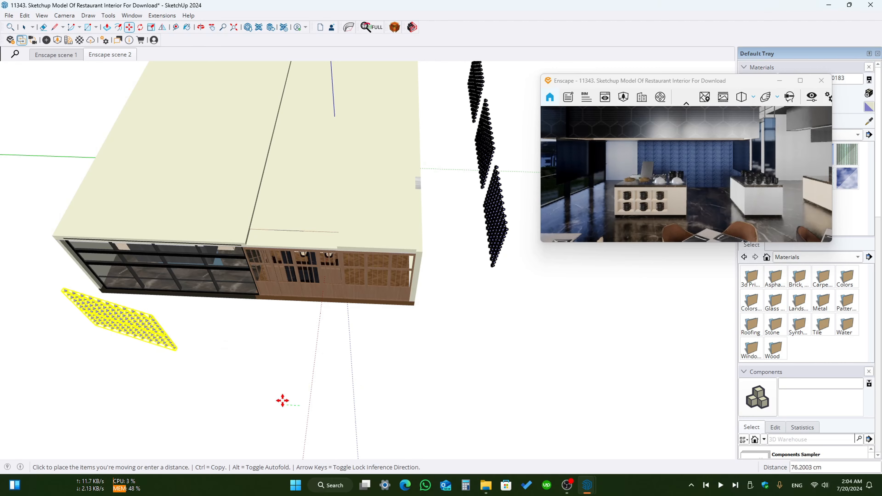
middle_drag(273, 398, 291, 285)
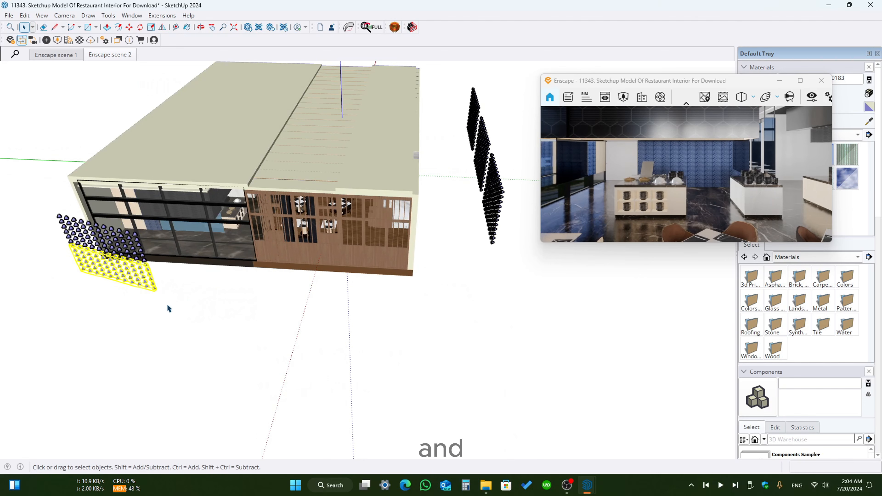
Copy the lower spotlight grid across to stand in front of the wooden slatted facade.
click(159, 324)
key(Escape)
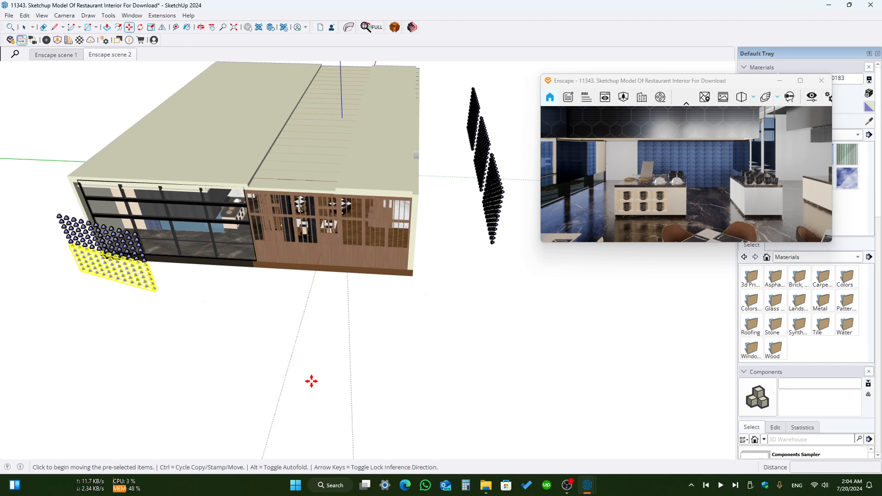
key(ctrl)
click(144, 306)
click(359, 371)
scroll(347, 326, up, 3)
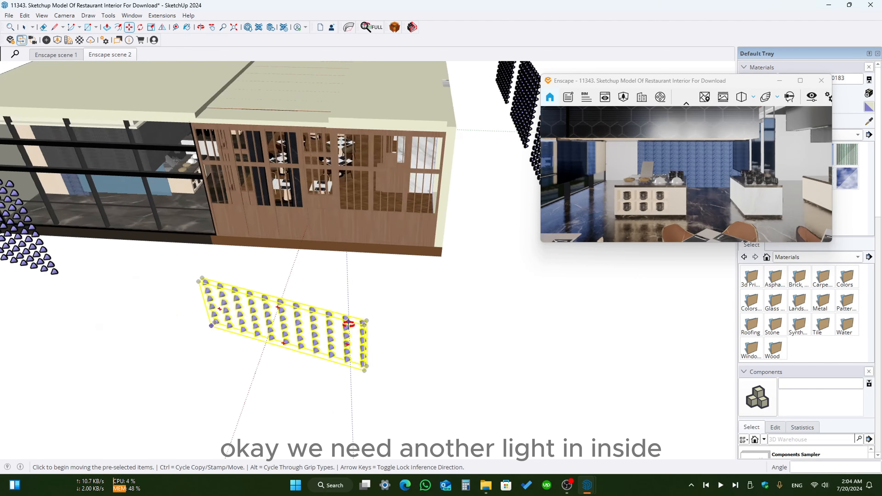
Rotate the spotlight grid in front of the slatted facade about 87 degrees.
middle_drag(349, 323, 369, 382)
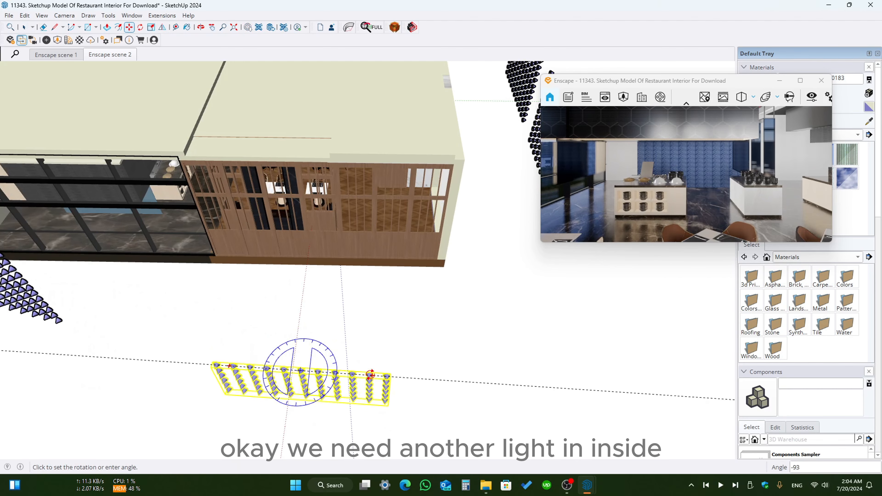
click(367, 387)
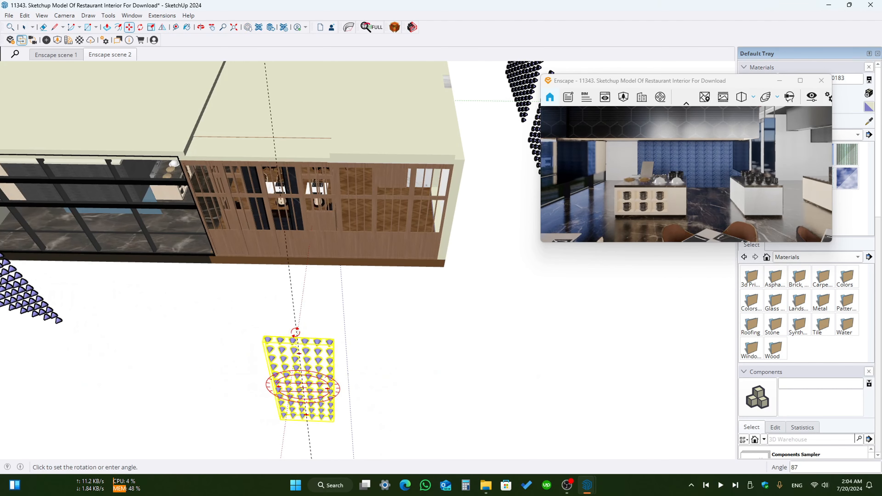
click(291, 332)
middle_drag(345, 399, 316, 324)
Move the rotated spotlight grid inside the restaurant, beside the stone-clad plate counter.
click(316, 323)
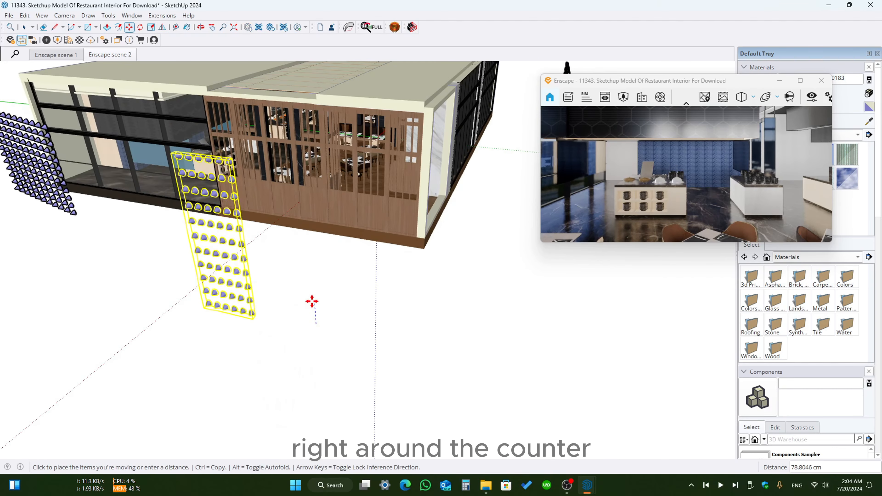
click(255, 316)
scroll(222, 305, up, 10)
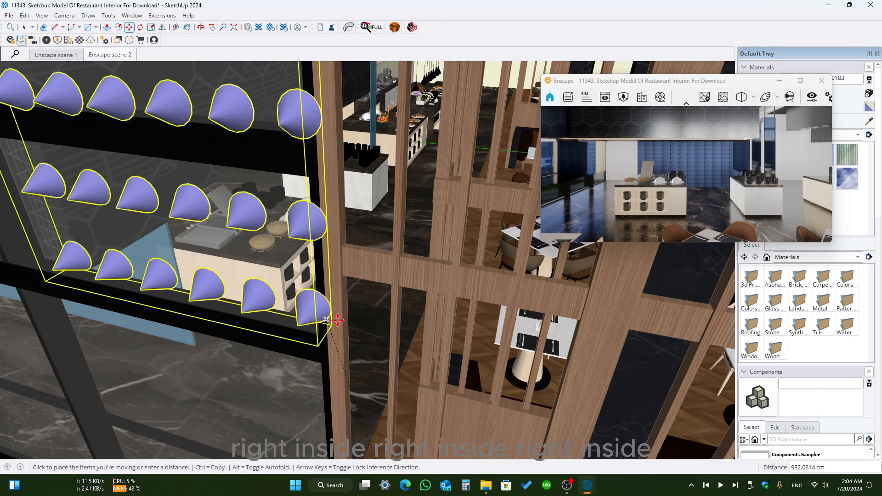
middle_drag(338, 320, 217, 256)
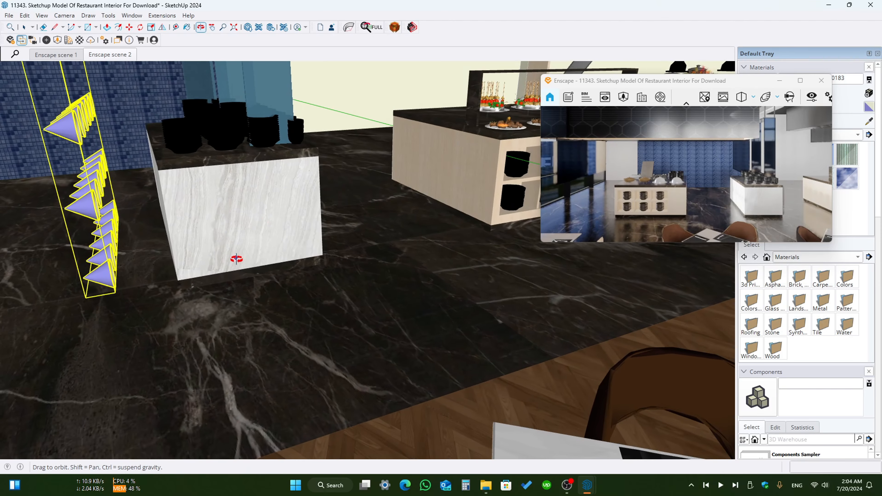
Rotate the spotlight grid about 180 degrees so its lights face the opposite way.
middle_drag(99, 337, 291, 335)
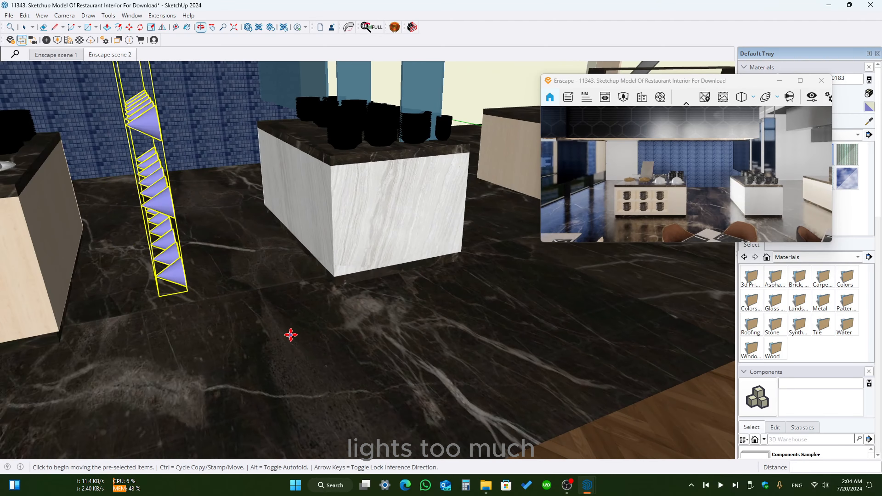
middle_drag(201, 335, 322, 360)
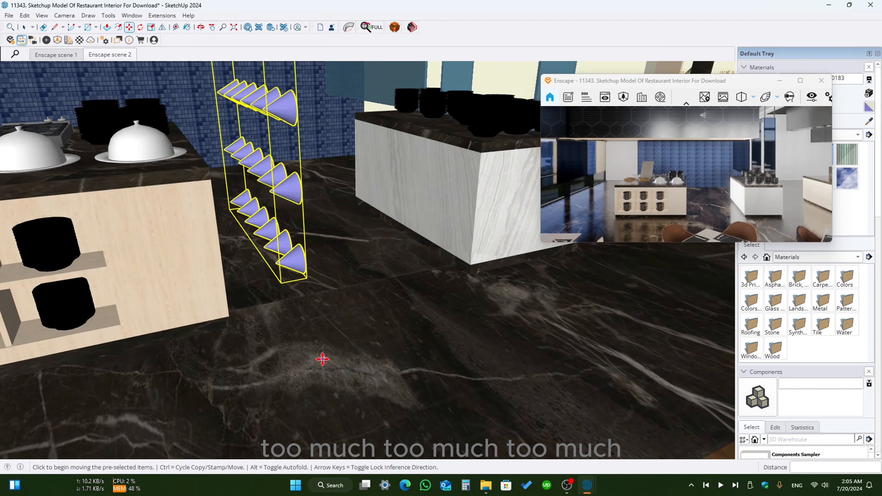
middle_drag(332, 316, 439, 142)
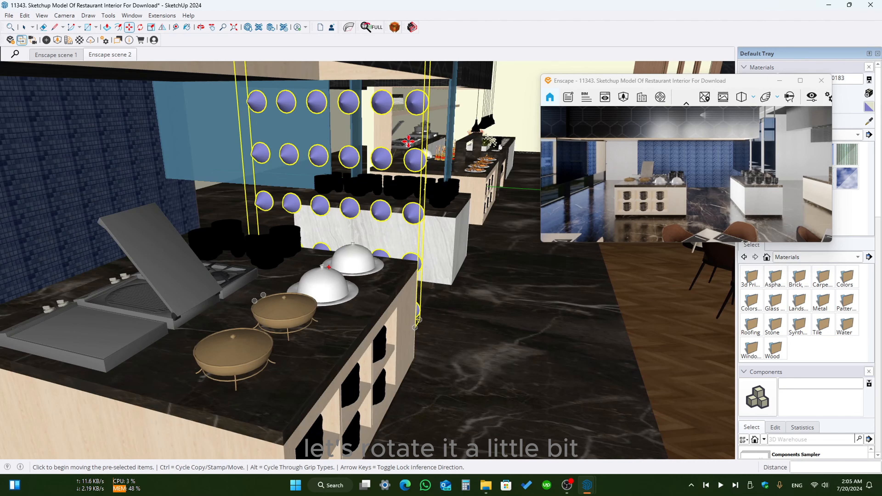
middle_drag(376, 179, 350, 258)
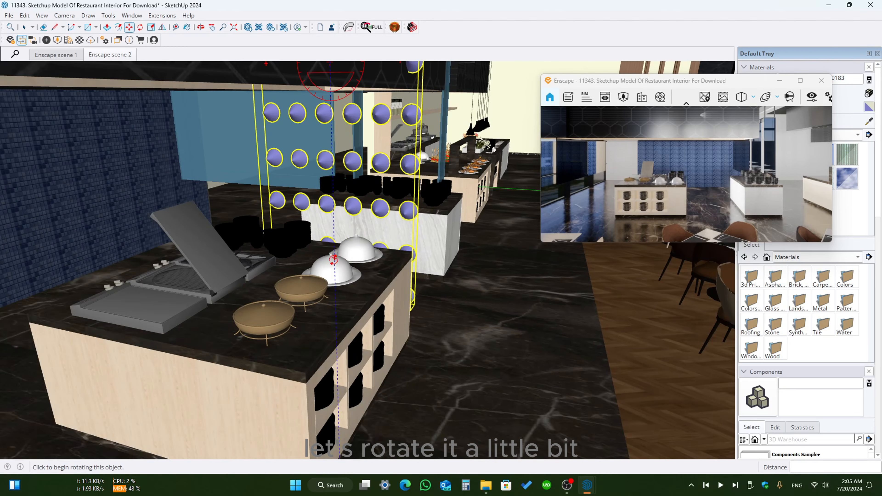
click(334, 259)
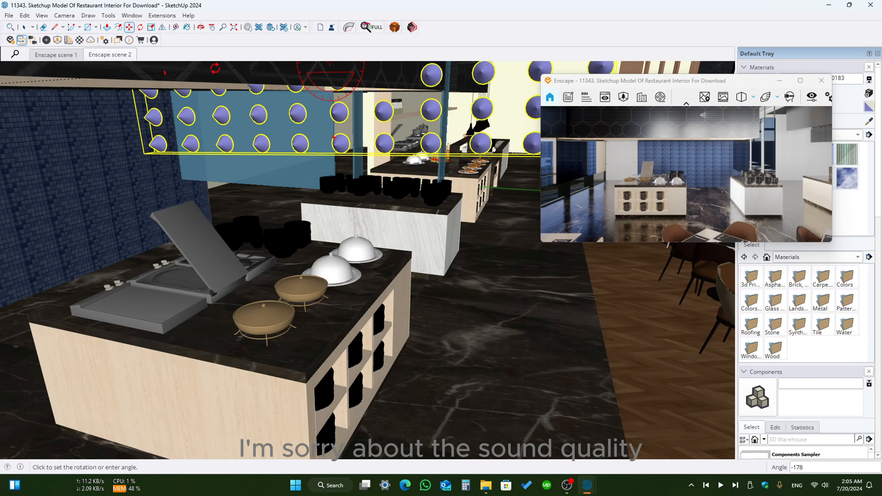
middle_drag(215, 68, 249, 90)
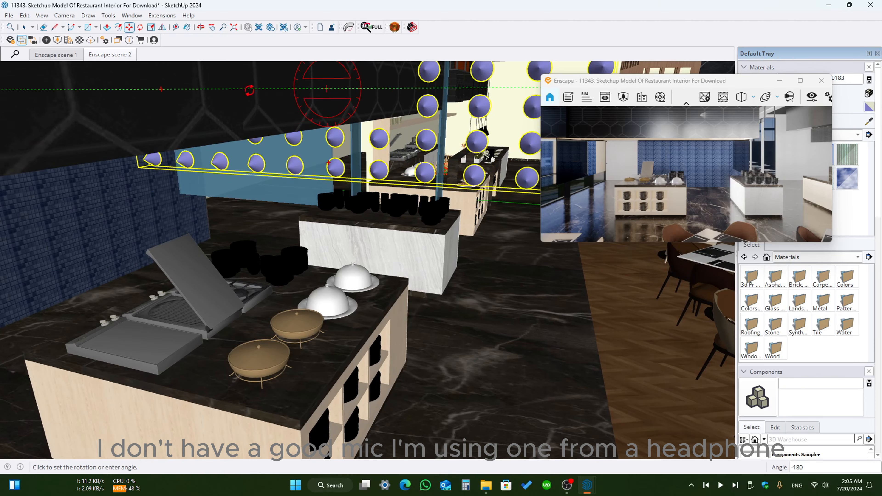
click(250, 90)
Lower the rotated spotlight grid so it stands between the domed-dish counter and the stone-clad plate counter.
middle_drag(389, 225, 333, 240)
middle_drag(393, 274, 374, 248)
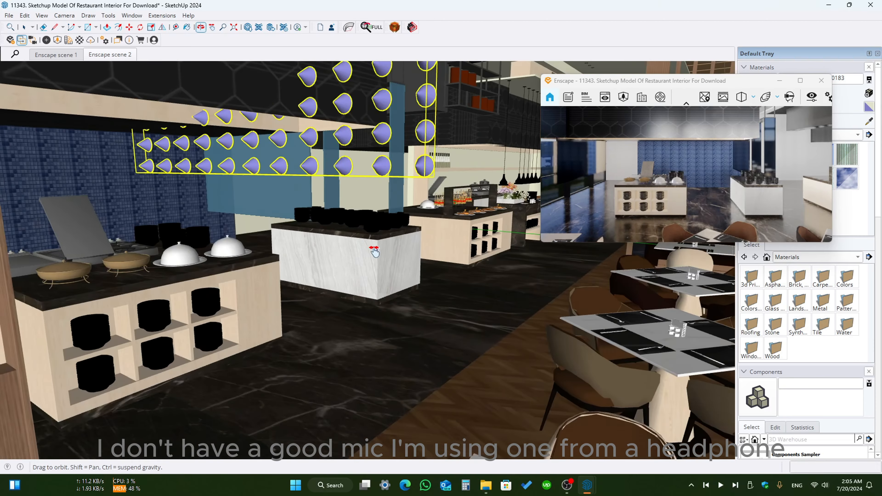
key(m)
click(376, 248)
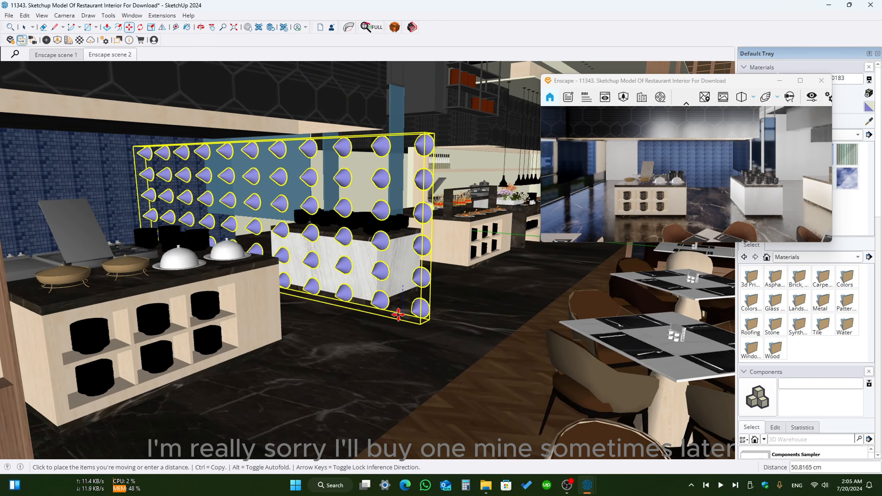
click(398, 301)
Shift the spotlight grid about 223 cm and a further 90 cm or so, past the domed-dish counter away from the plate counter.
middle_drag(449, 300, 307, 309)
click(312, 306)
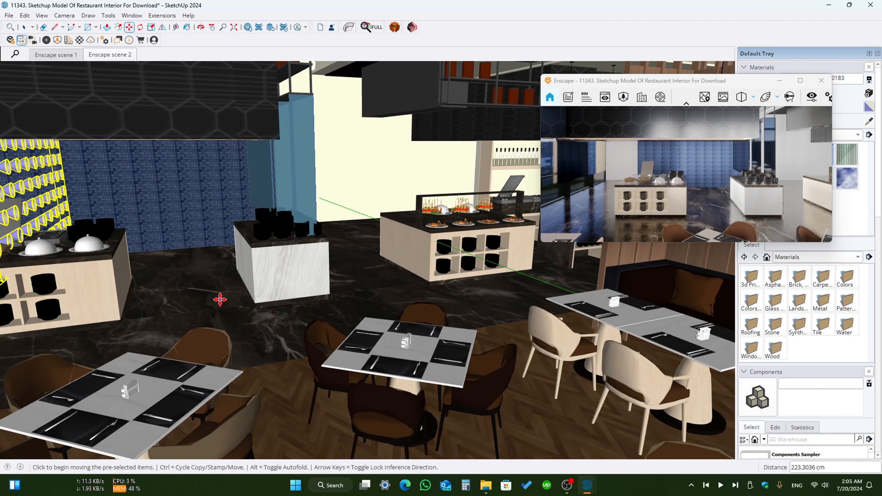
click(220, 299)
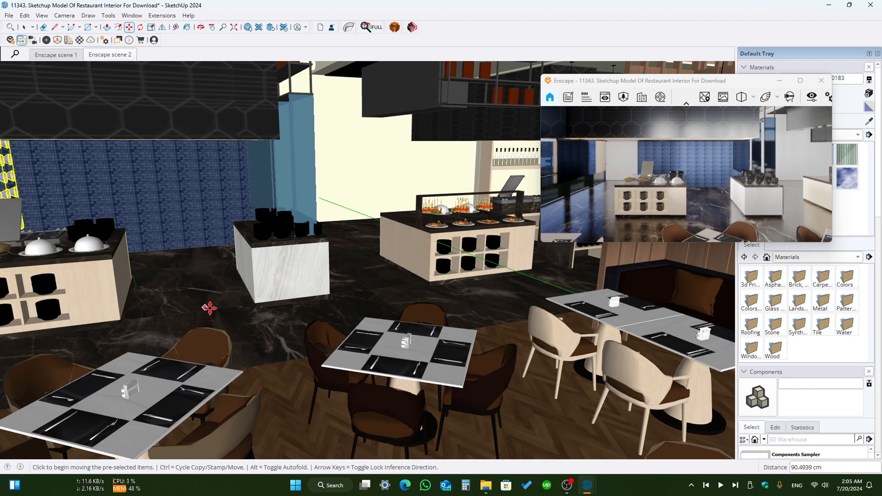
mouse_move(183, 309)
middle_down()
mouse_move(181, 295)
mouse_move(351, 275)
middle_up()
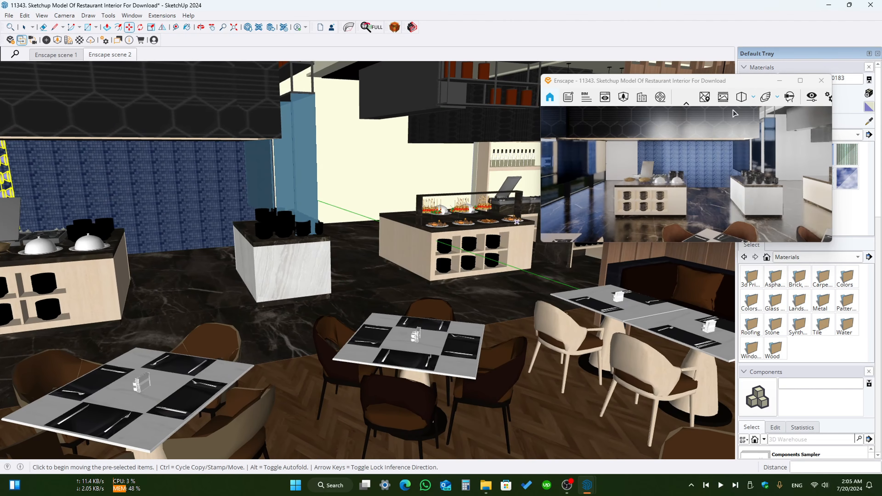
Show Enscape scene 2 in the enlarged Enscape preview, check the lighting, and restore the preview window's size.
click(803, 80)
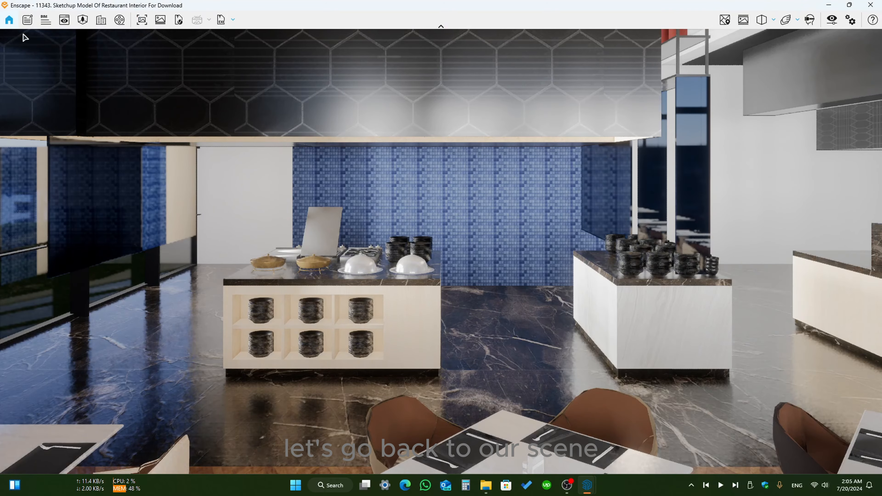
click(64, 20)
click(46, 141)
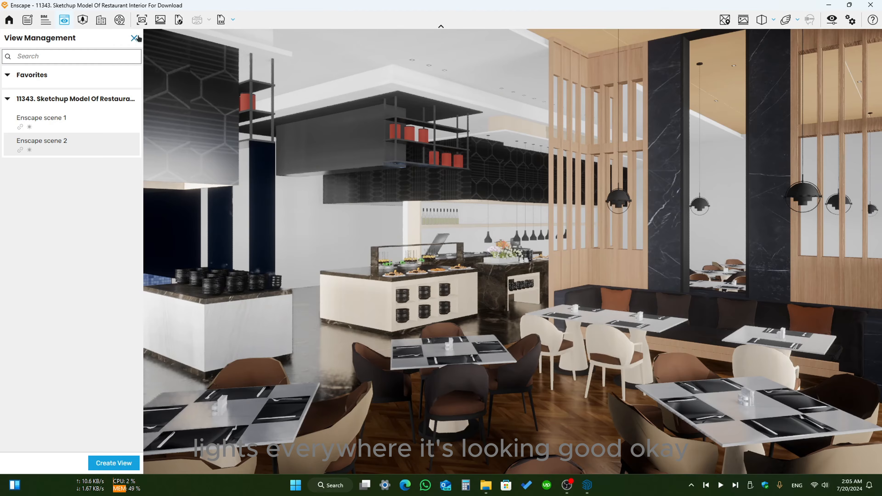
click(135, 38)
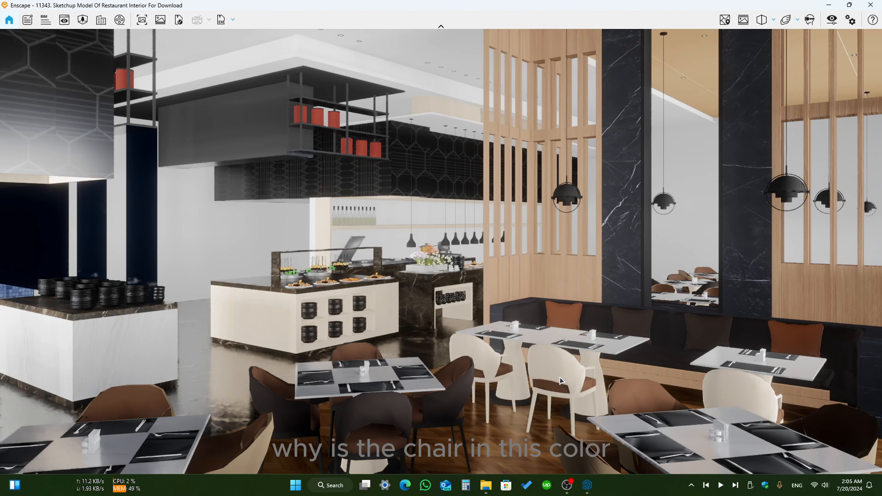
click(849, 5)
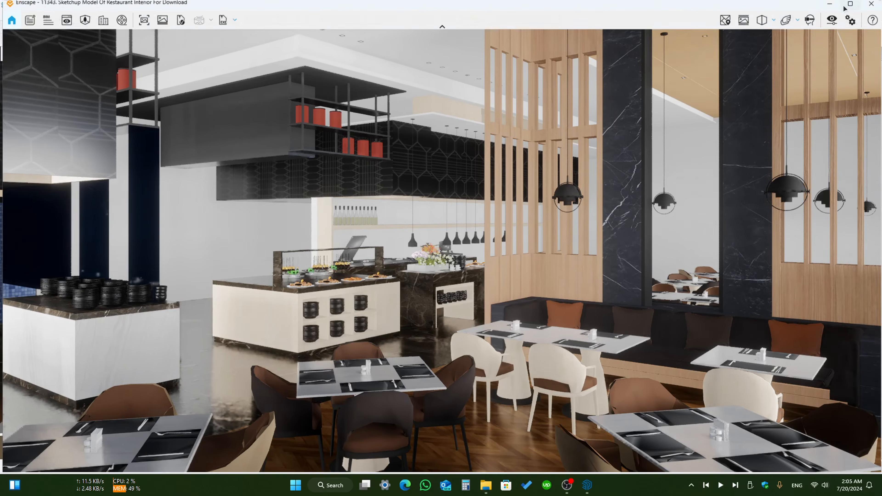
Sample the dark brown upholstery of the neighbouring chair and paint the cream chairs' backrests with it.
scroll(483, 316, up, 5)
mouse_move(483, 316)
middle_down()
mouse_move(453, 300)
mouse_move(400, 339)
mouse_move(285, 326)
middle_up()
middle_drag(164, 325, 474, 342)
double_click(427, 360)
click(428, 359)
mouse_move(428, 358)
shift+middle_down()
mouse_move(421, 349)
mouse_move(467, 299)
shift+middle_up()
key(b)
alt+click(253, 320)
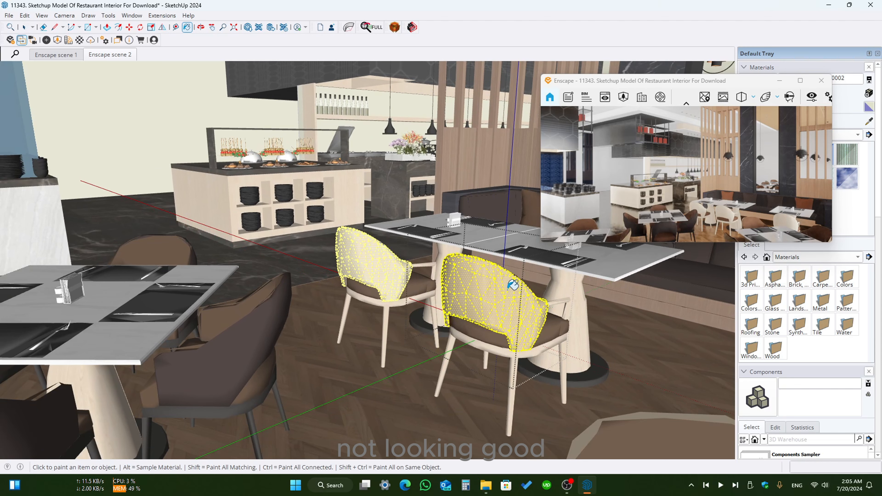
click(476, 335)
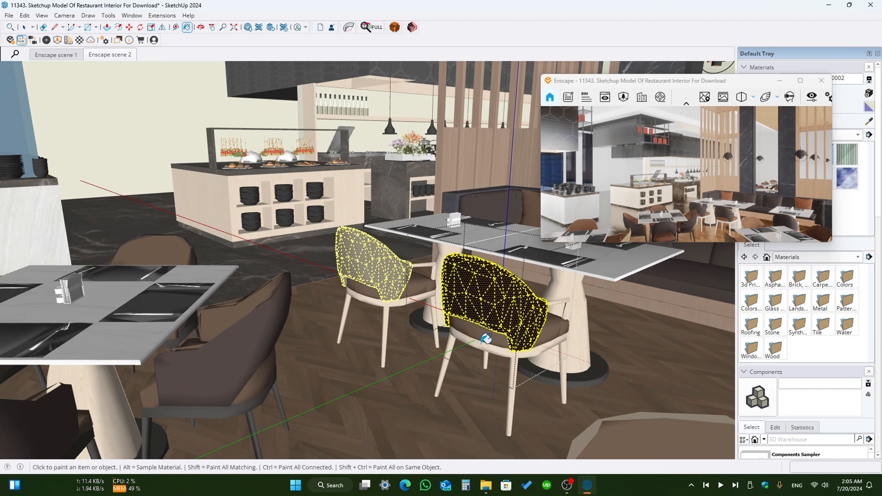
Paint the cream frame beneath the chairs' seats with the same dark brown material.
key(space)
click(485, 352)
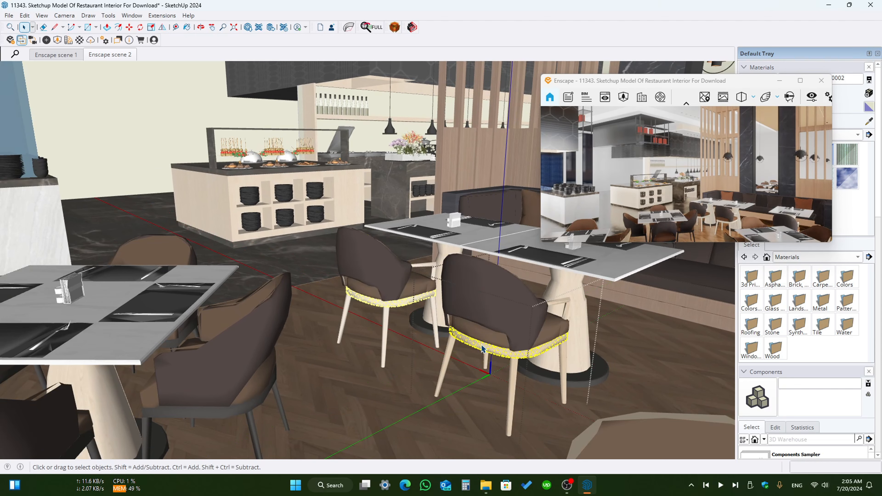
key(b)
click(482, 346)
key(space)
Paint the light wooden chair legs with the dark brown material and check the chairs in the enlarged Enscape preview.
click(513, 372)
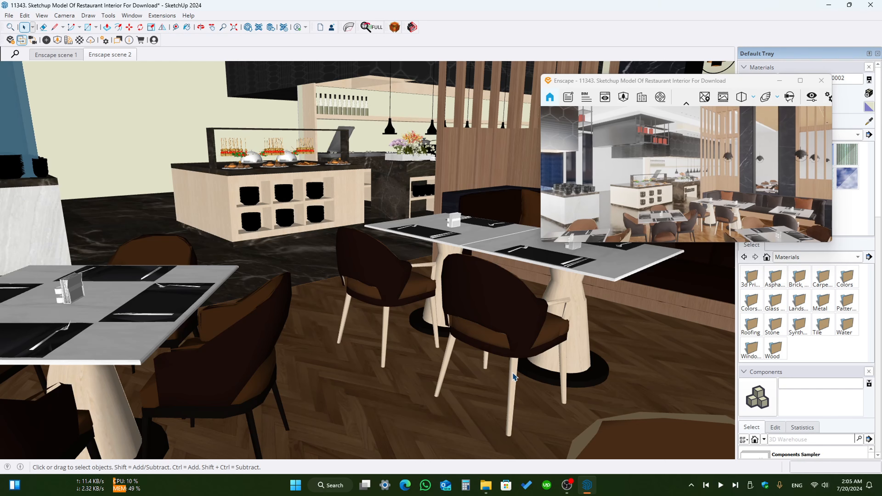
double_click(514, 377)
key(b)
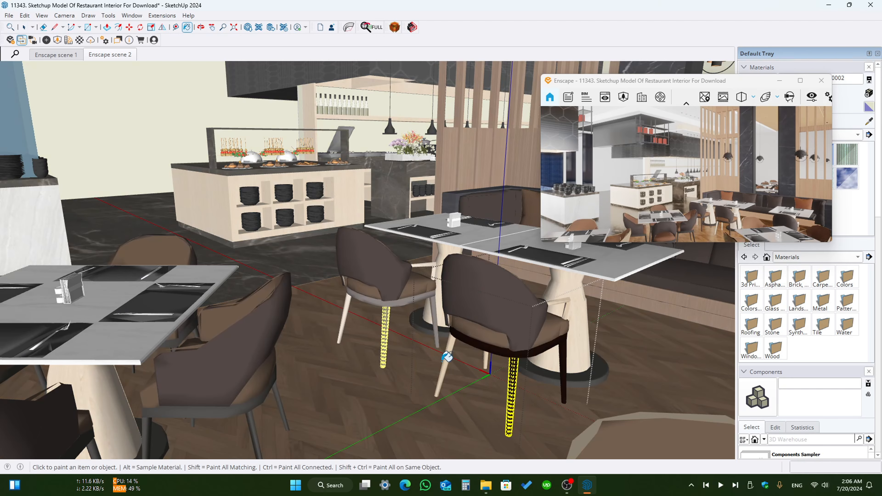
click(486, 357)
key(space)
click(427, 357)
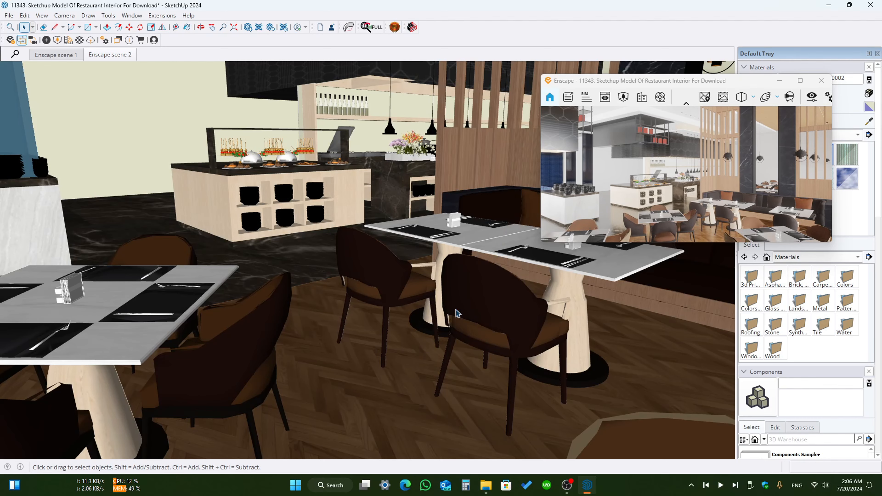
click(799, 80)
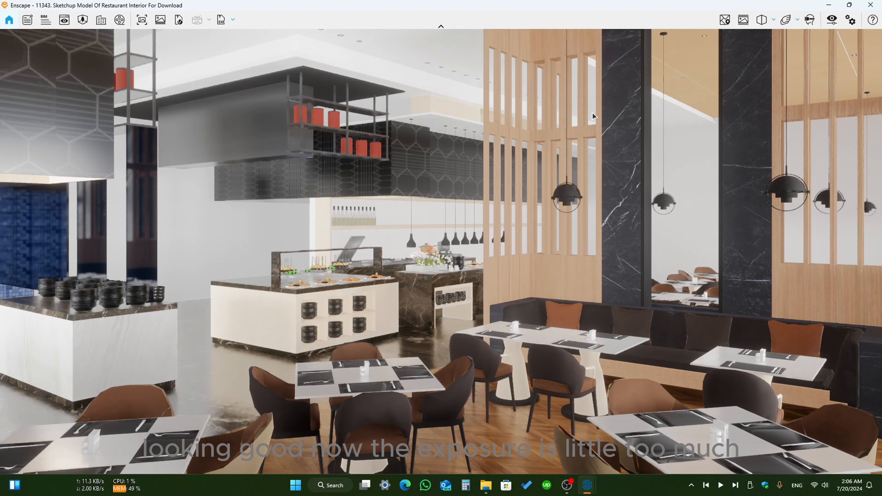
click(849, 5)
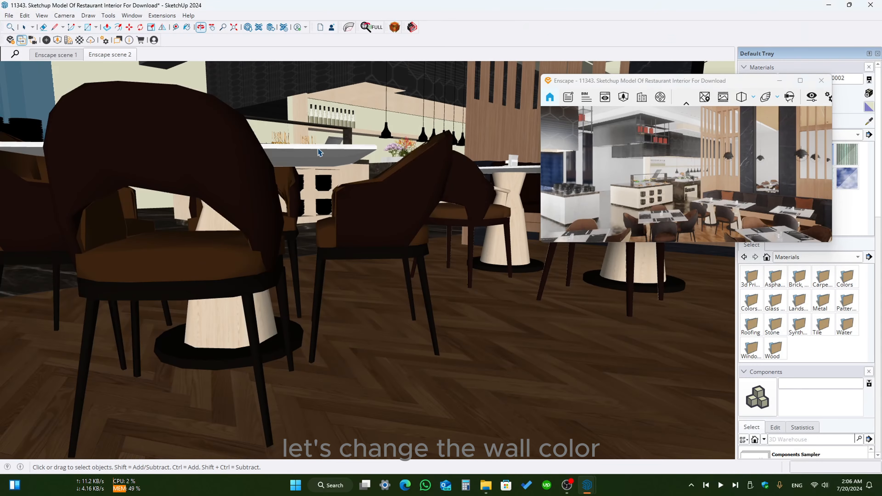
Try to load the pale kitchen-side wall's material into the Enscape Material Editor for editing.
middle_drag(286, 143, 257, 223)
scroll(165, 253, up, 5)
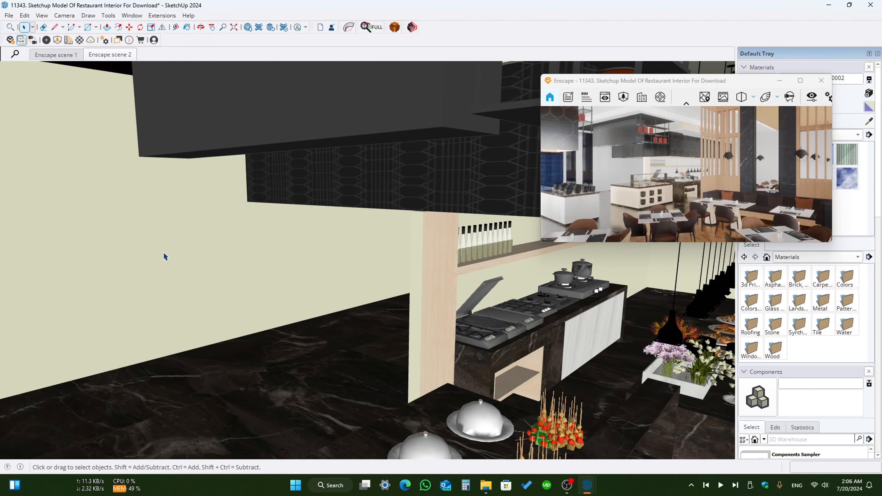
key(b)
middle_drag(164, 252, 165, 238)
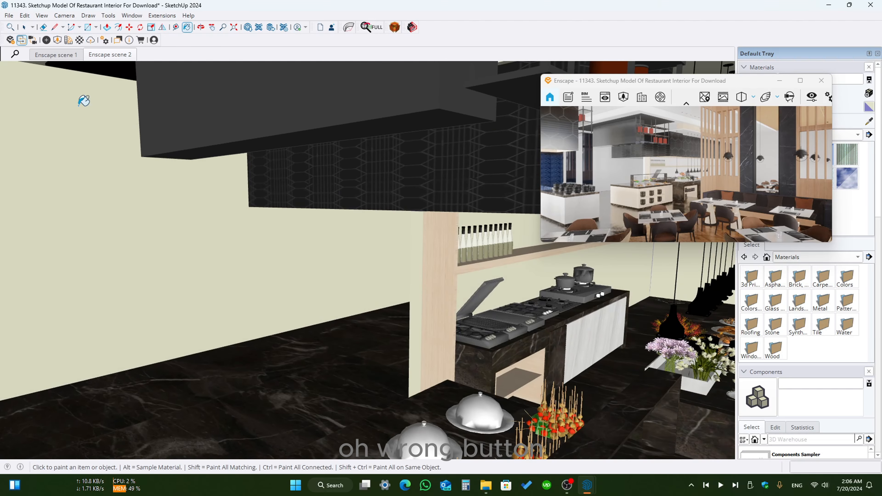
click(79, 42)
middle_drag(397, 276, 420, 293)
alt+click(387, 261)
scroll(421, 293, down, 3)
Choose Polished Concrete New from the Asphalt and Concrete materials and paint the large wall beside the kitchen with it.
drag(601, 74, 601, 62)
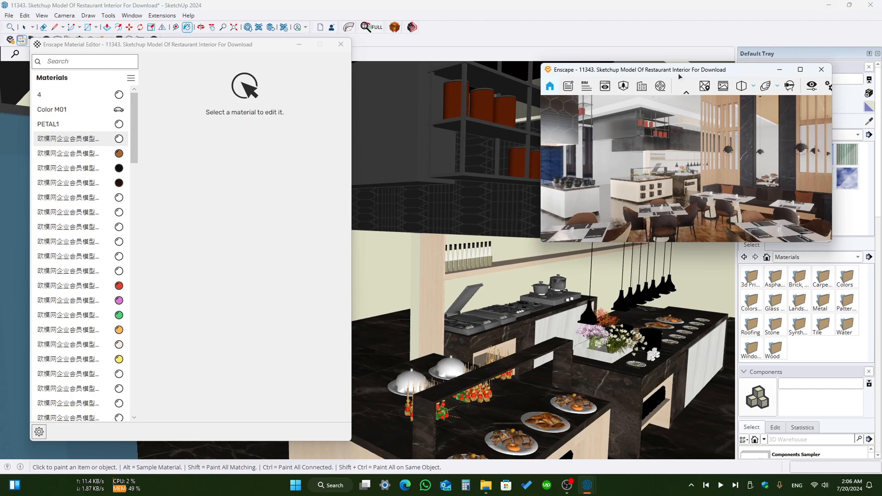
drag(681, 70, 522, 58)
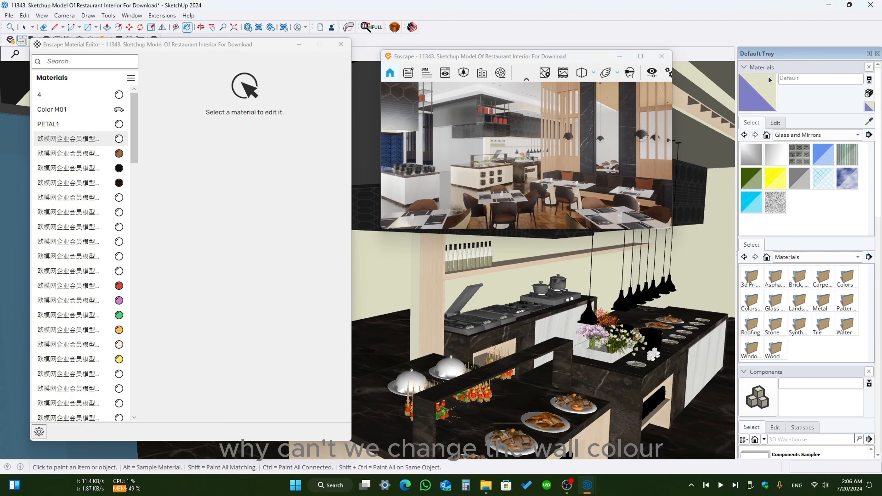
click(782, 126)
click(747, 123)
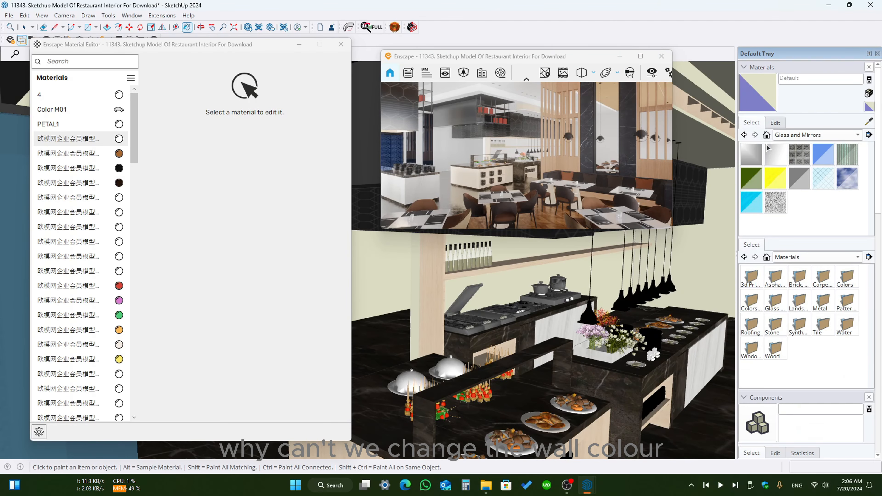
click(808, 136)
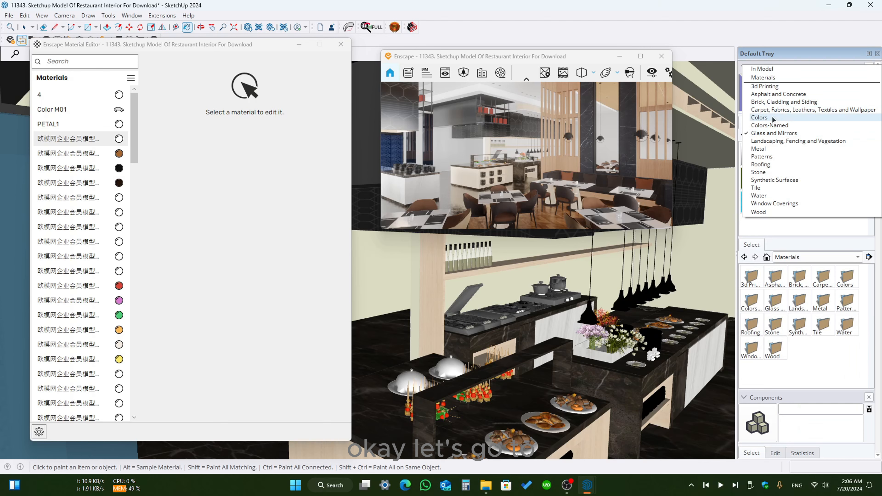
click(772, 95)
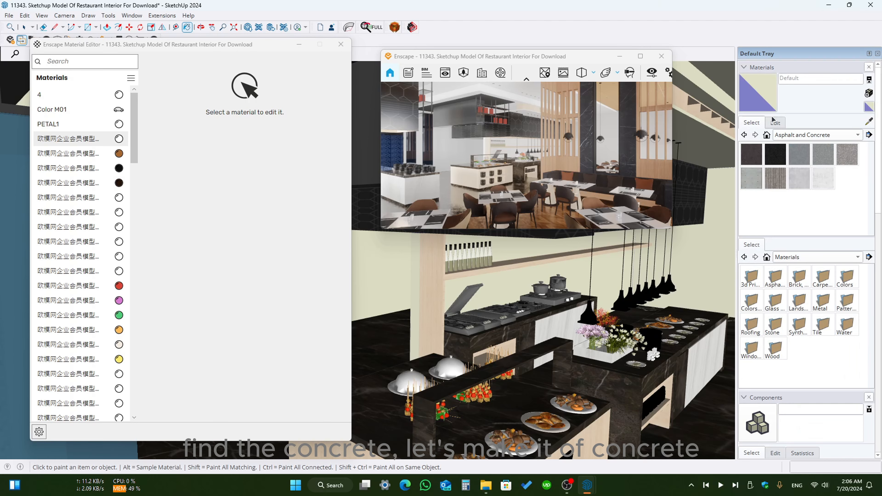
click(801, 177)
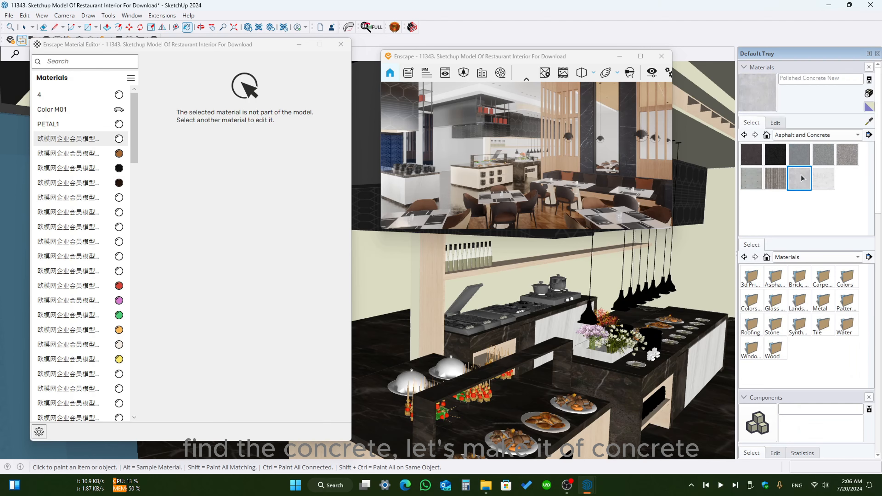
click(337, 51)
click(231, 250)
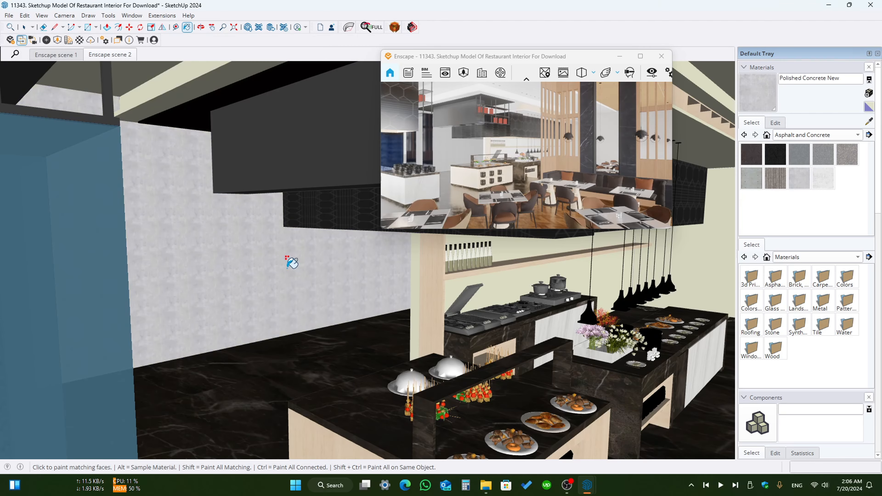
Apply Polished Concrete New to the pillar's pale side and all matching unpainted wall and ceiling faces.
scroll(230, 278, down, 4)
middle_drag(230, 277, 288, 265)
scroll(183, 309, up, 5)
mouse_move(183, 309)
middle_down()
mouse_move(235, 303)
mouse_move(222, 301)
middle_up()
scroll(173, 299, down, 3)
scroll(328, 289, down, 4)
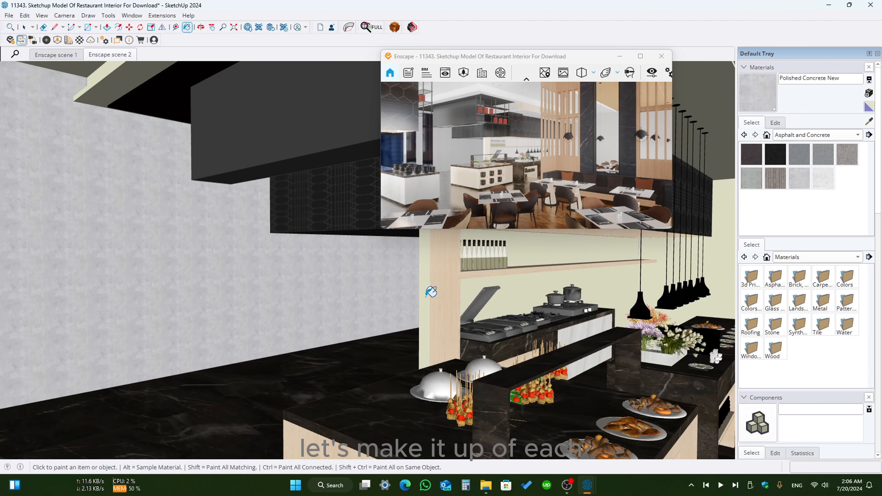
click(424, 294)
scroll(240, 312, down, 6)
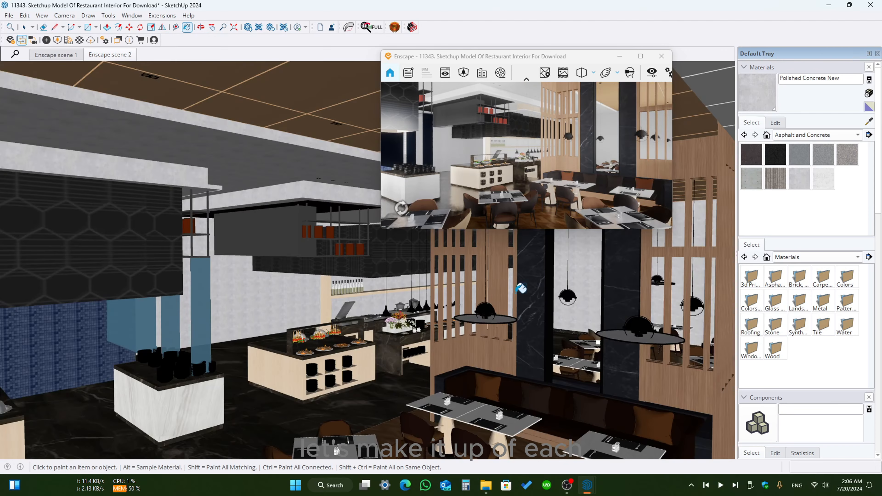
Inspect the restaurant's ceiling, roof and floor surfaces for faces that still lack the concrete material.
middle_drag(519, 292, 642, 287)
drag(642, 288, 569, 295)
middle_drag(569, 295, 460, 258)
scroll(497, 332, down, 1)
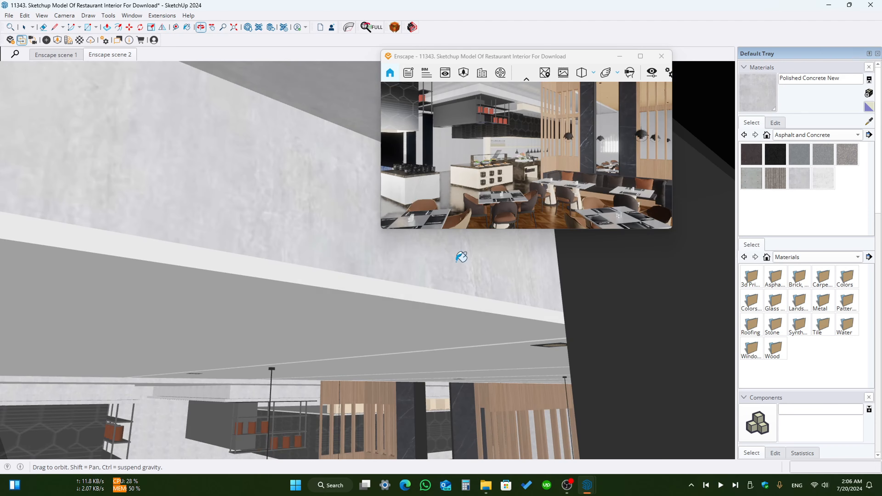
scroll(455, 371, down, 3)
middle_drag(454, 372, 379, 431)
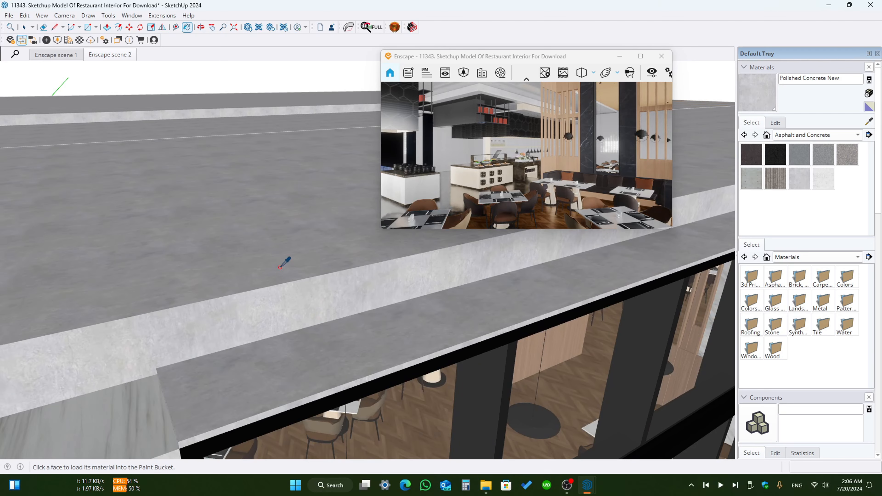
mouse_move(380, 341)
middle_down()
mouse_move(394, 293)
mouse_move(451, 275)
mouse_move(440, 349)
middle_up()
scroll(347, 333, up, 4)
middle_drag(347, 333, 399, 238)
scroll(309, 309, down, 3)
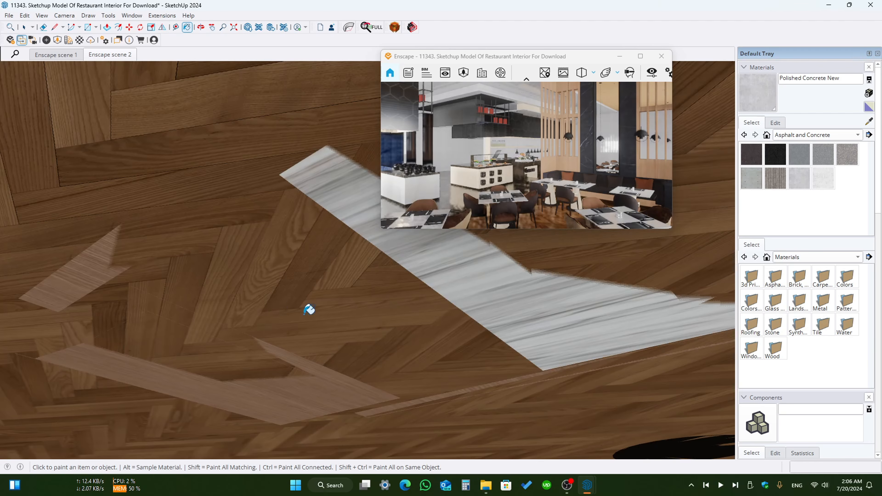
scroll(434, 275, up, 2)
scroll(266, 320, up, 3)
Select the ceiling face above the kitchen and paint it with Polished Concrete New.
middle_drag(256, 344, 361, 287)
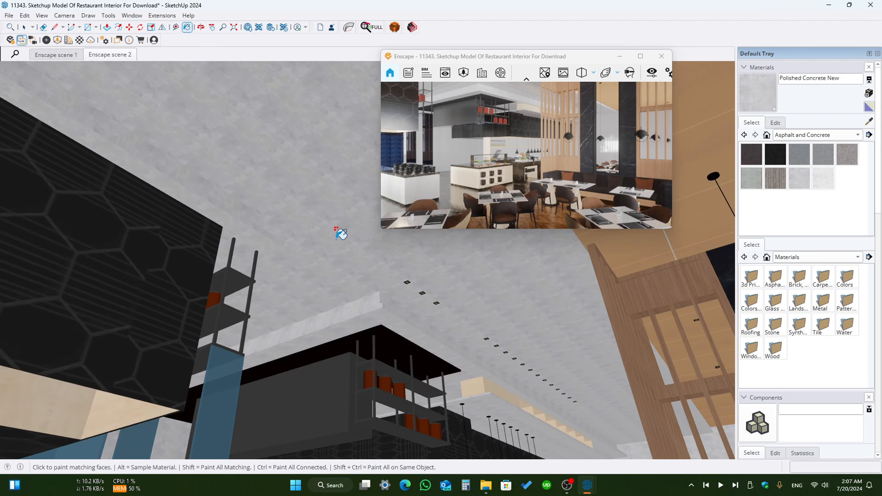
scroll(341, 245, up, 3)
key(space)
click(327, 272)
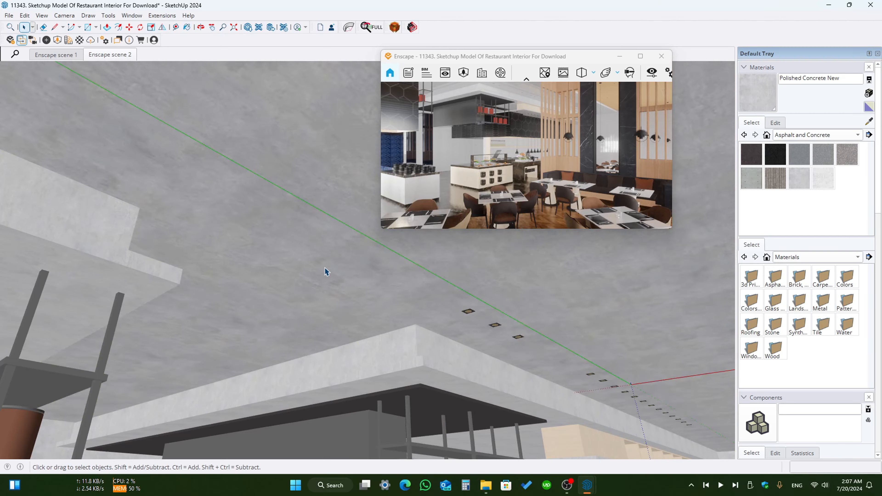
click(760, 99)
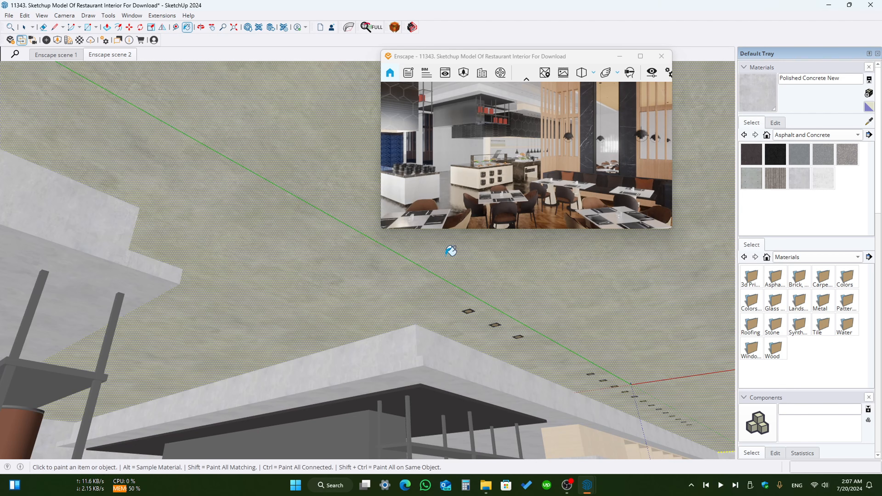
mouse_move(384, 348)
shift+middle_down()
mouse_move(346, 300)
mouse_move(320, 242)
shift+middle_up()
key(space)
click(331, 246)
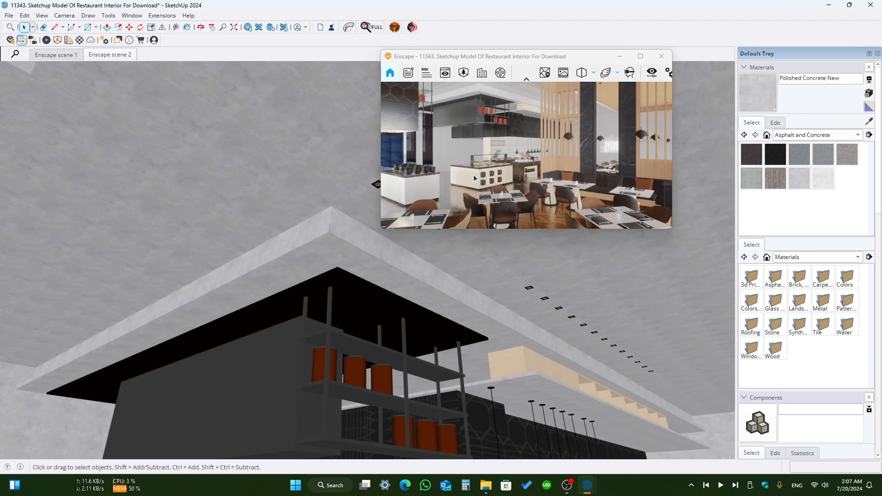
Set the Polished Concrete New texture size to 1300 cm and check it in the enlarged Enscape preview.
click(775, 122)
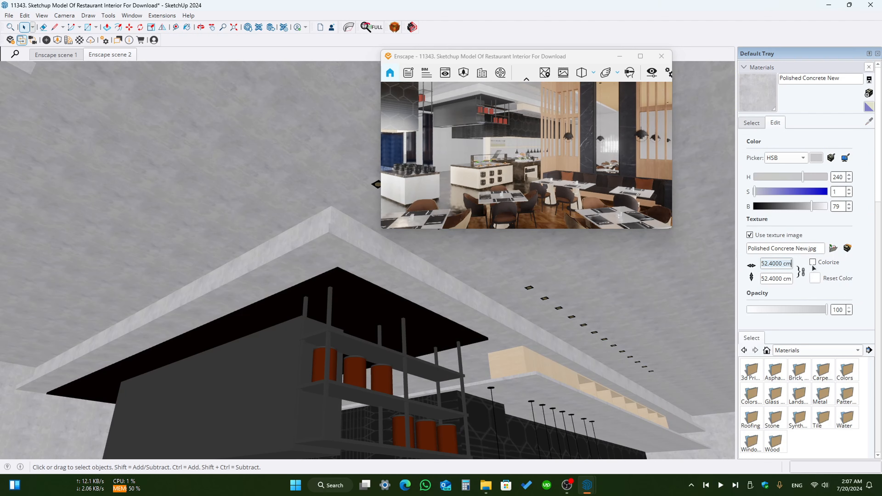
text(15200)
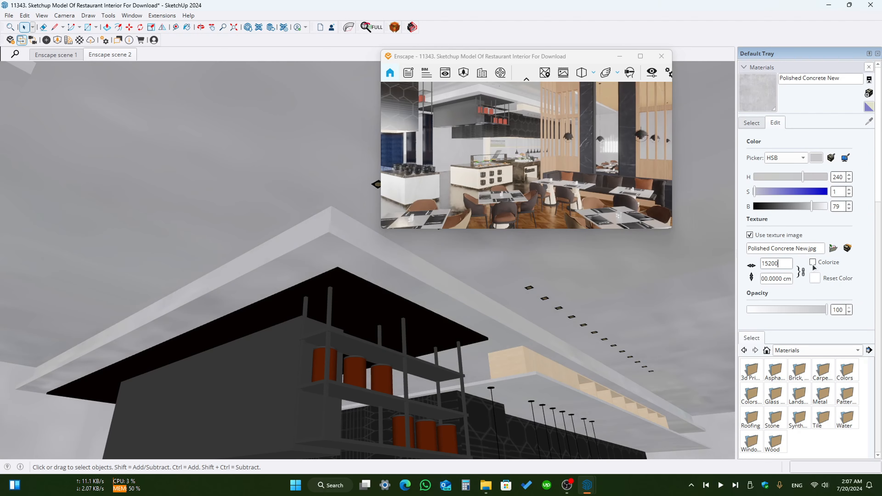
key(BackSpace)
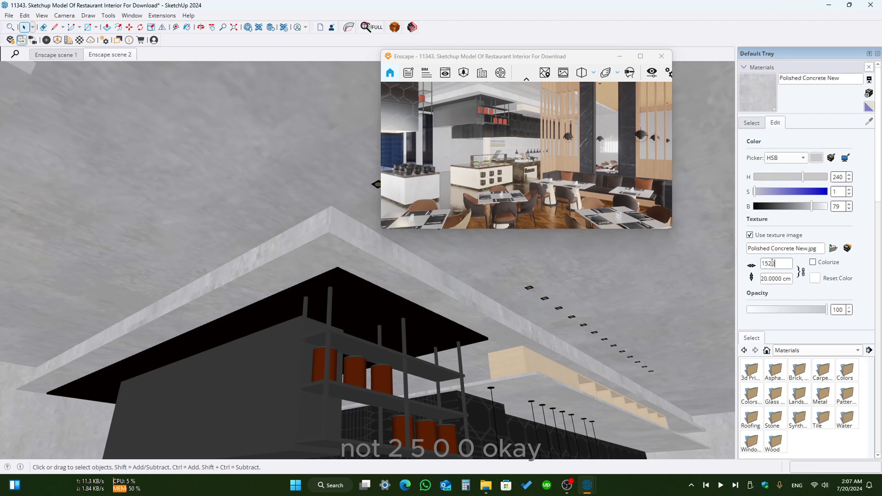
text(13)
key(Return)
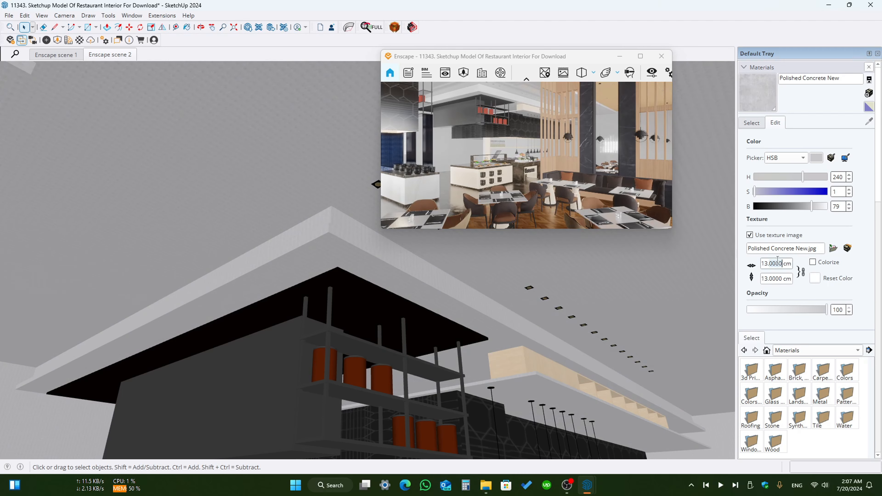
text(300)
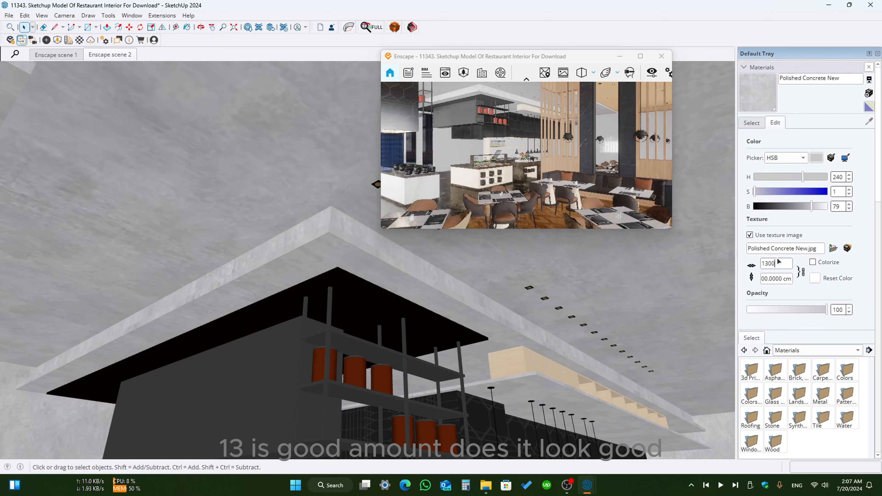
key(Return)
click(640, 56)
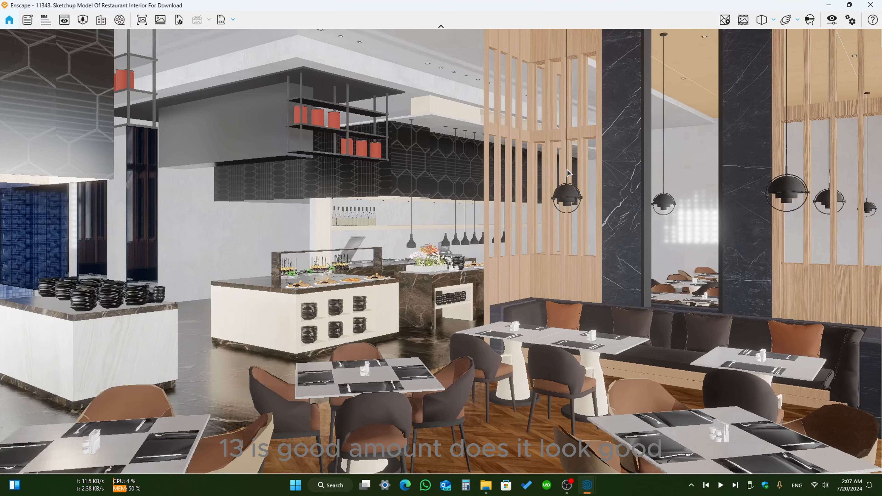
click(849, 5)
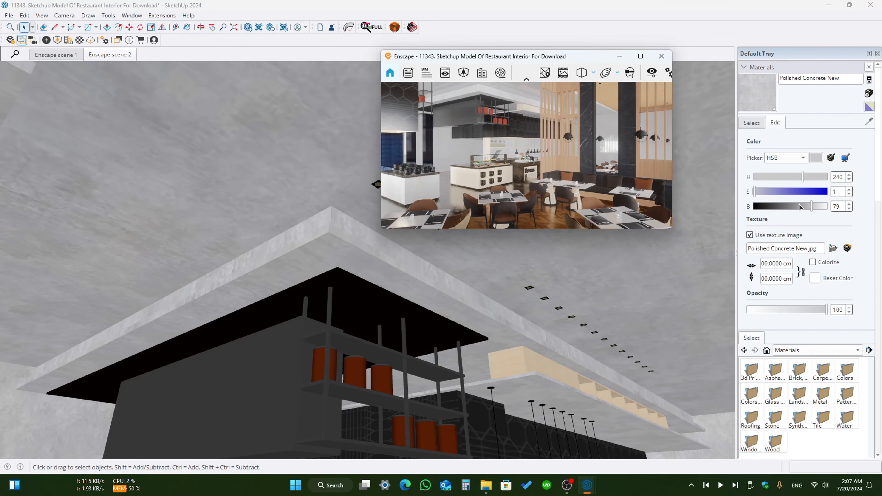
Try darkening Polished Concrete New to a brightness of 48 and check the walls in the enlarged Enscape preview.
drag(799, 205, 789, 207)
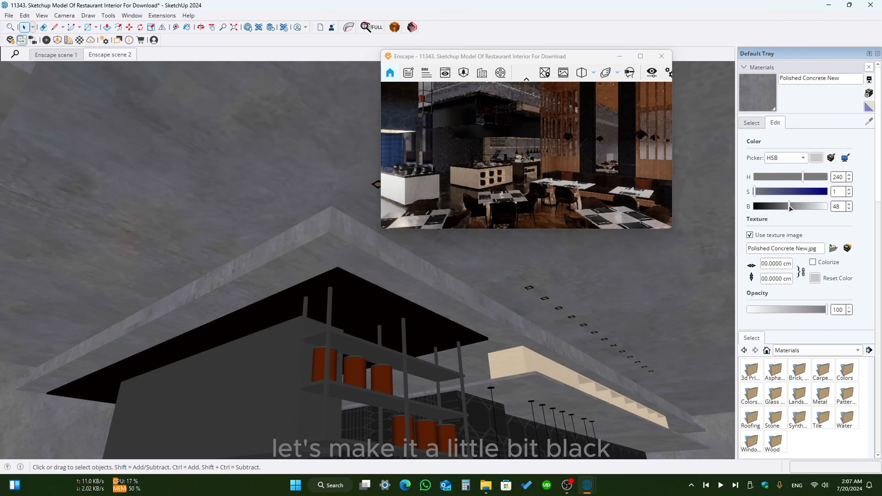
click(640, 56)
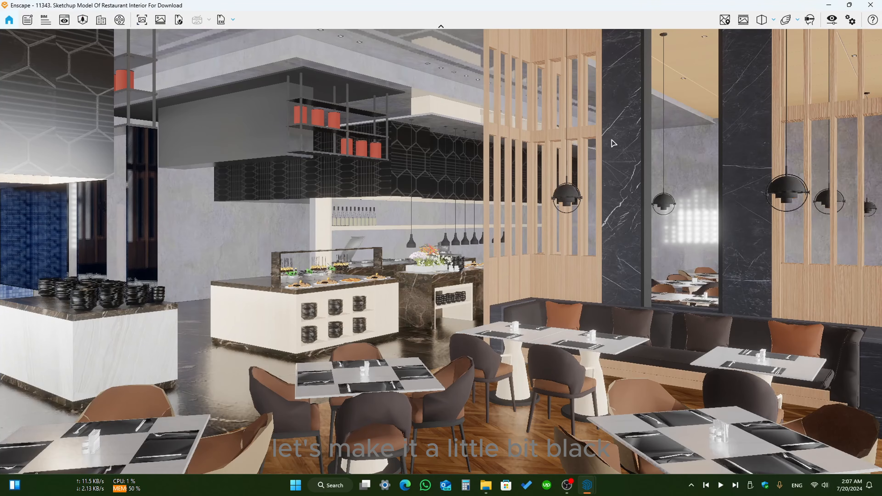
click(850, 5)
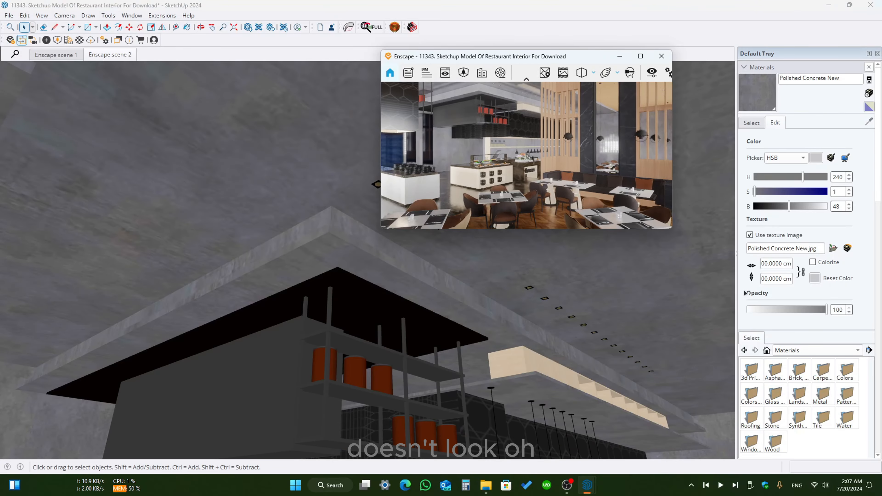
click(640, 56)
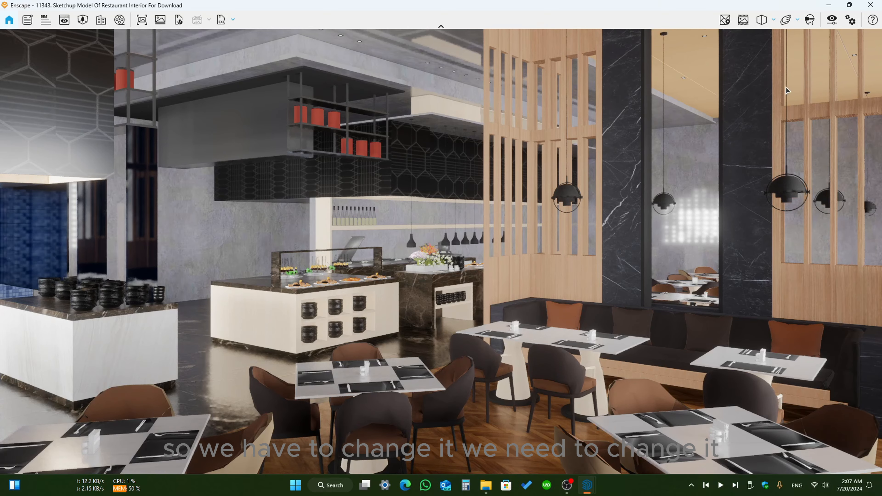
click(848, 5)
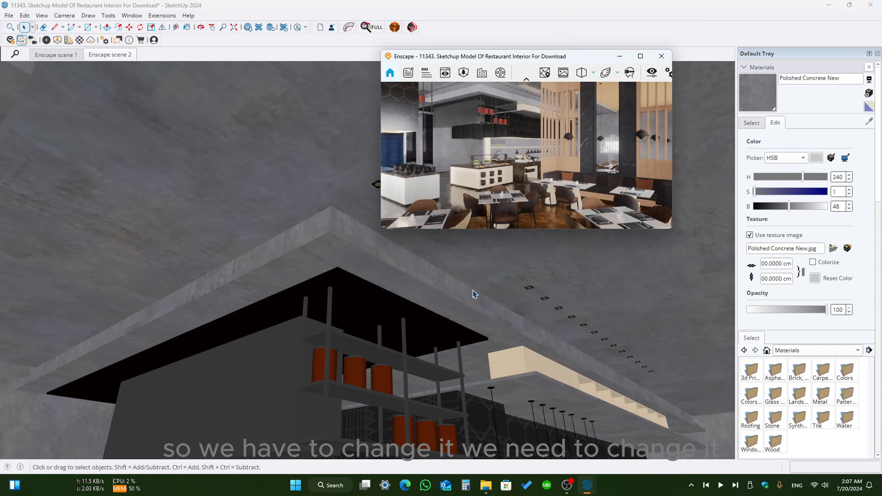
Try a brightness of 70 for Polished Concrete New and reset the material to its original color.
drag(800, 205, 805, 206)
mouse_move(414, 306)
middle_down()
mouse_move(443, 410)
mouse_move(398, 307)
mouse_move(573, 321)
mouse_move(419, 327)
mouse_move(562, 305)
mouse_move(429, 305)
mouse_move(414, 296)
mouse_move(408, 309)
mouse_move(532, 291)
middle_up()
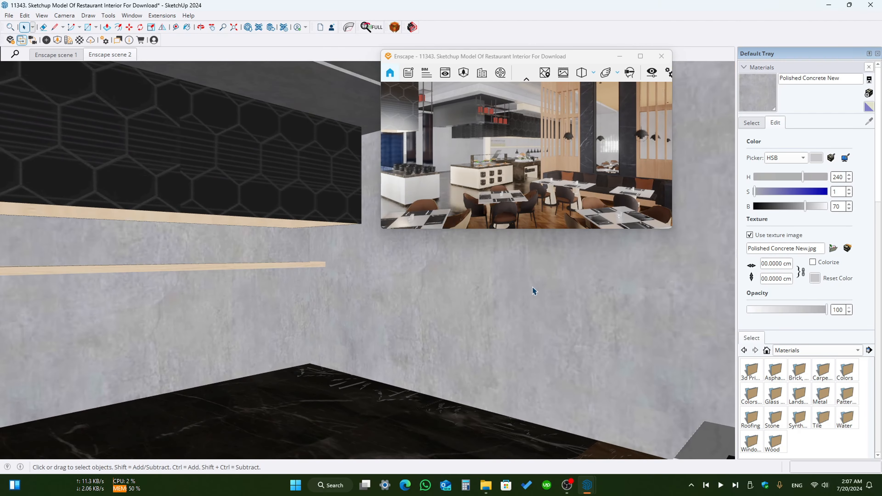
click(817, 278)
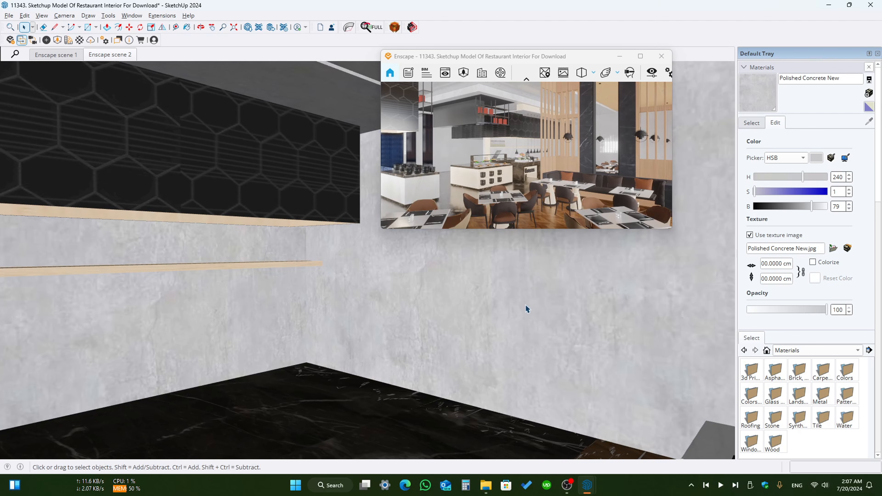
Load Polished Concrete New into the Enscape Material Editor, set its roughness to 14.2%, and check the enlarged preview.
key(b)
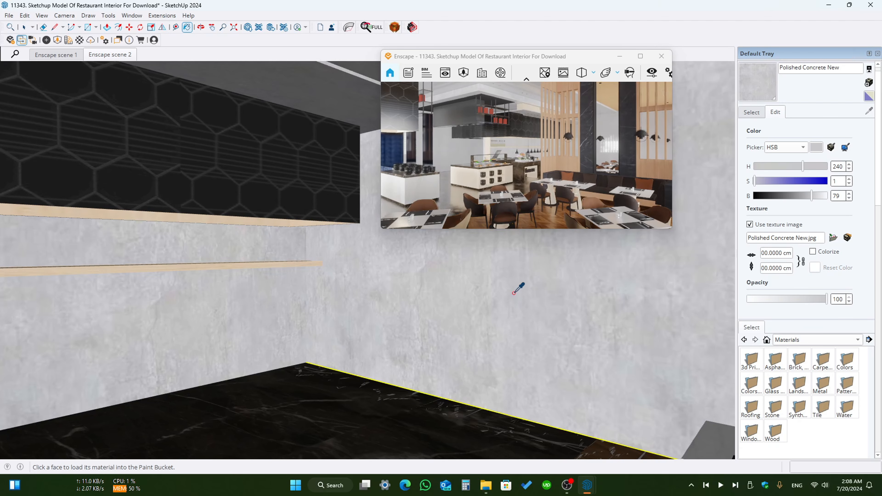
click(80, 39)
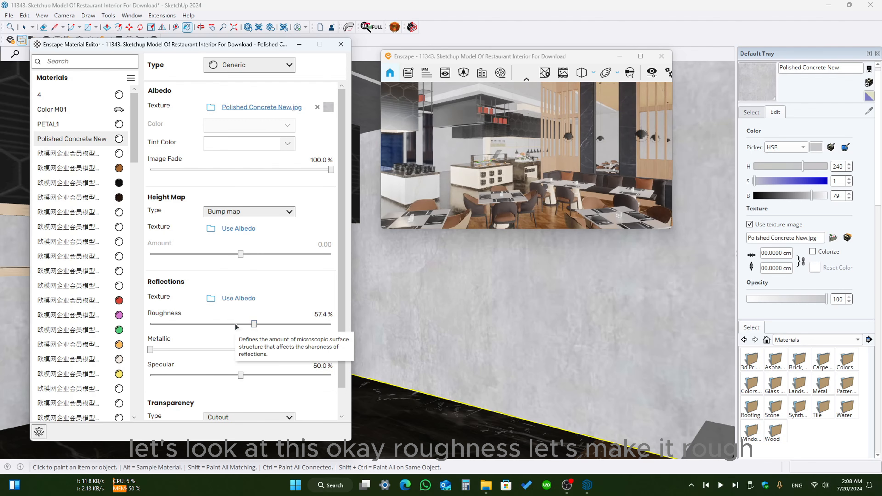
drag(236, 326, 178, 329)
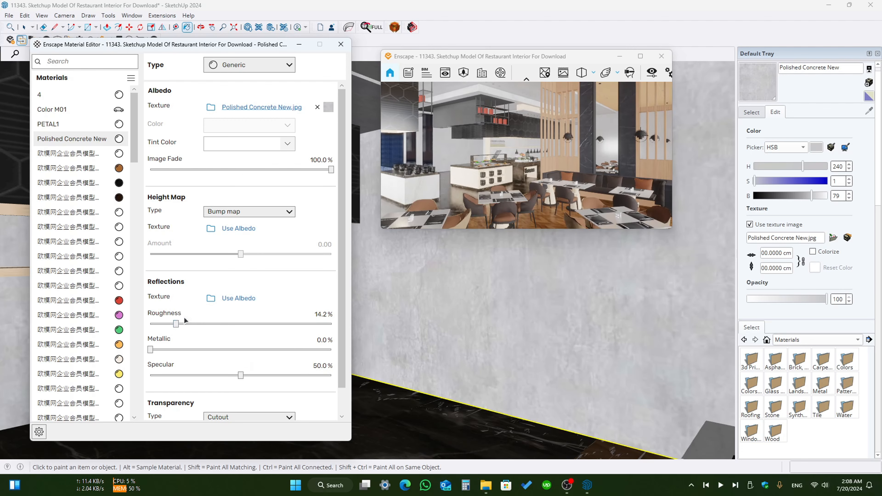
click(641, 56)
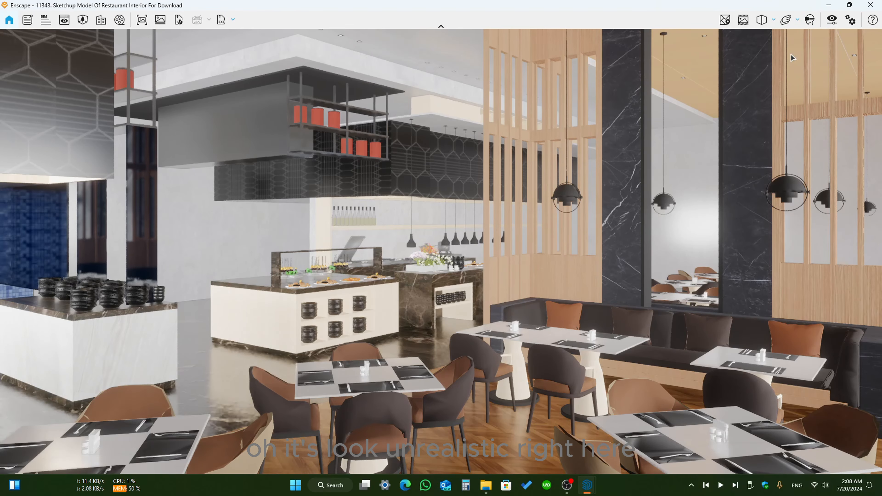
click(849, 5)
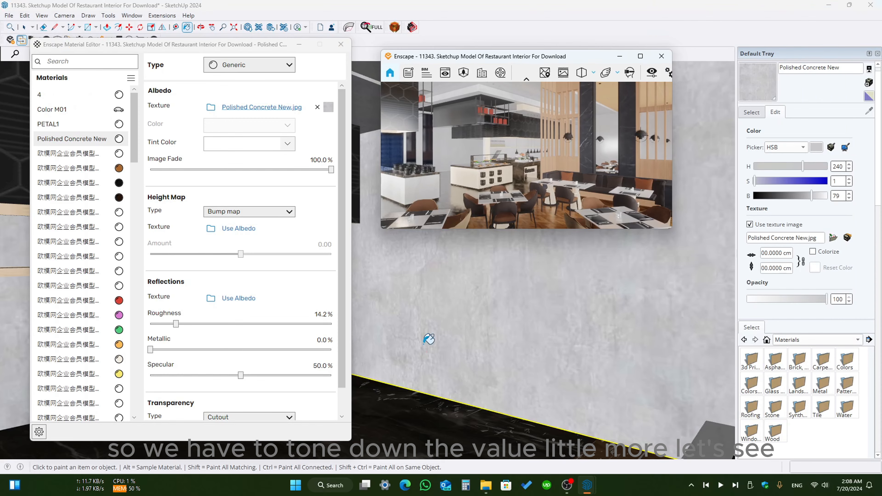
Sample the dark marble floor material, reduce its bump amount to 0.01, and check it in the enlarged Enscape preview.
mouse_move(429, 339)
middle_down()
mouse_move(423, 379)
mouse_move(560, 315)
middle_up()
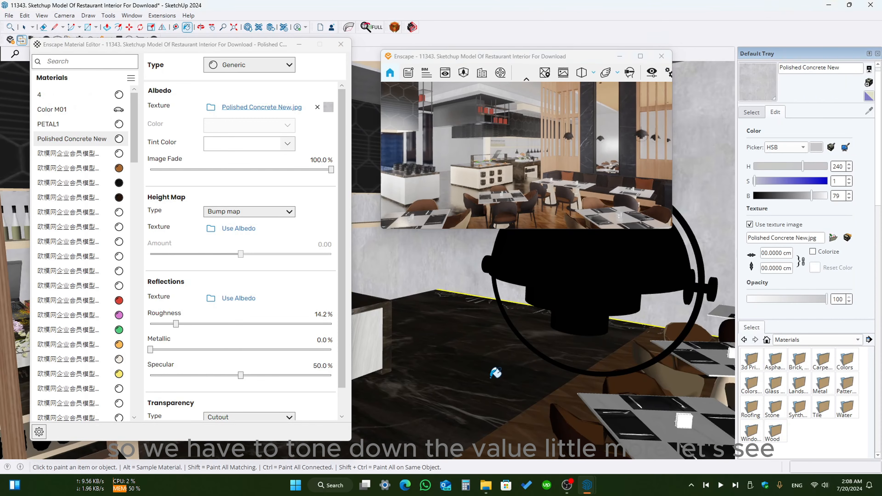
alt+click(389, 358)
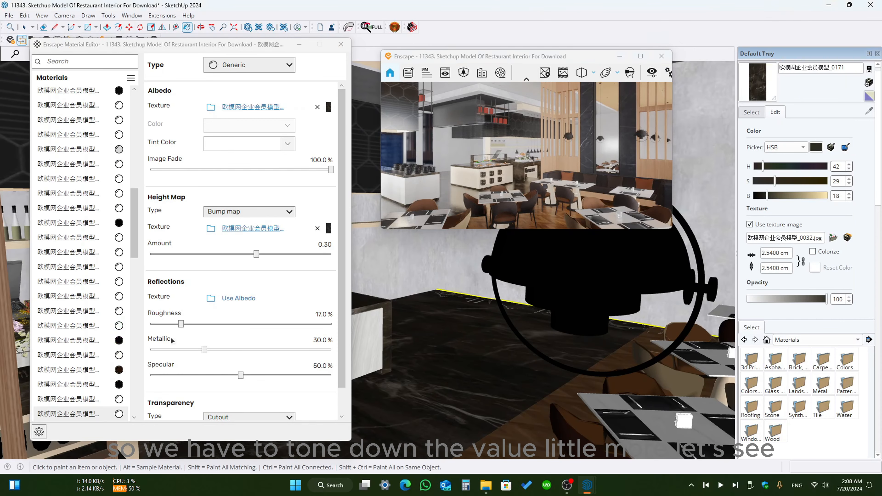
drag(256, 254, 249, 254)
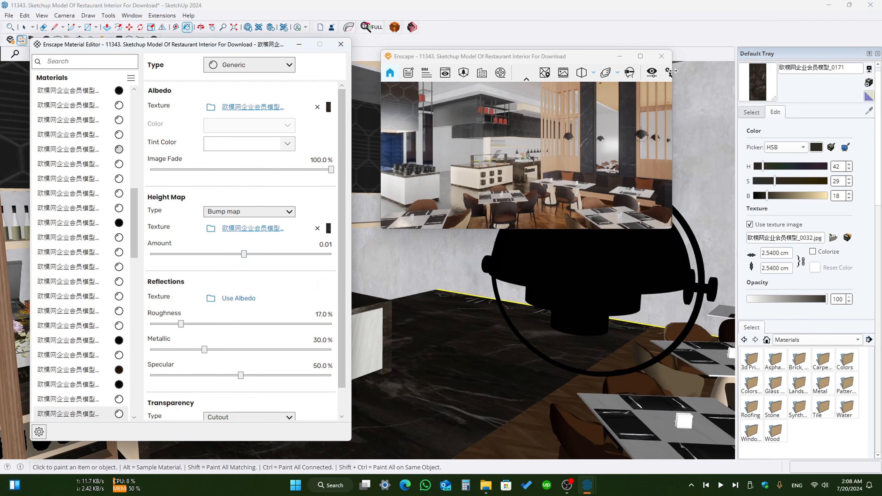
click(640, 56)
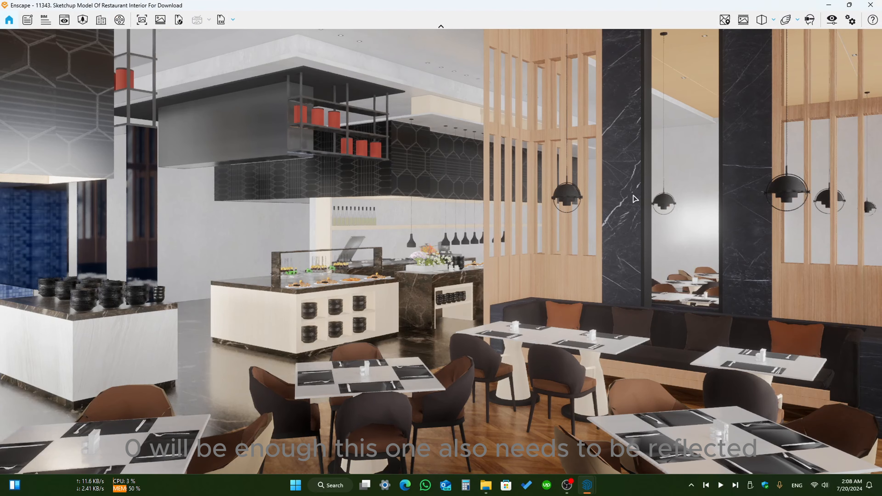
click(849, 5)
Sample the black marble pillar's material and lower its roughness to 9.6%.
scroll(435, 271, down, 5)
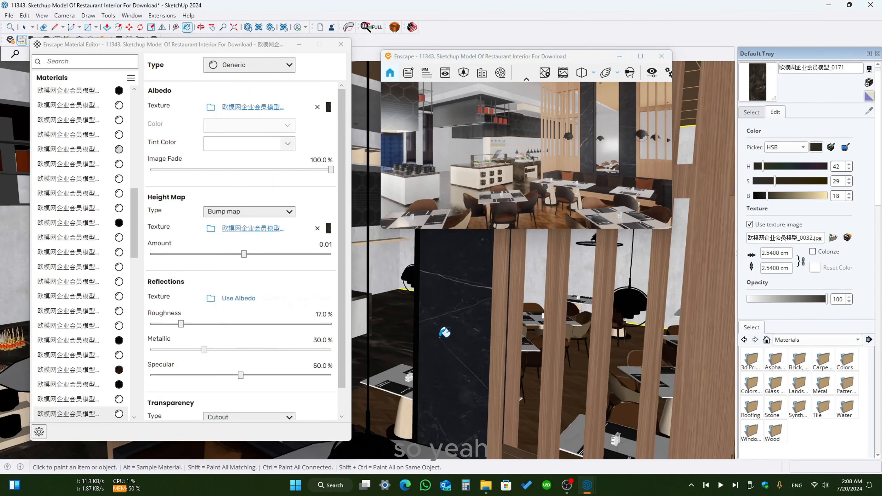
scroll(440, 337, up, 1)
alt+click(449, 326)
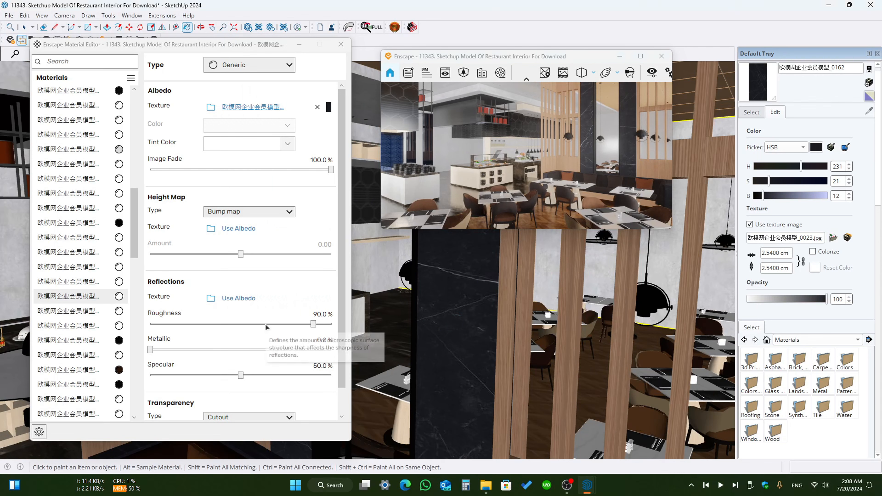
click(215, 323)
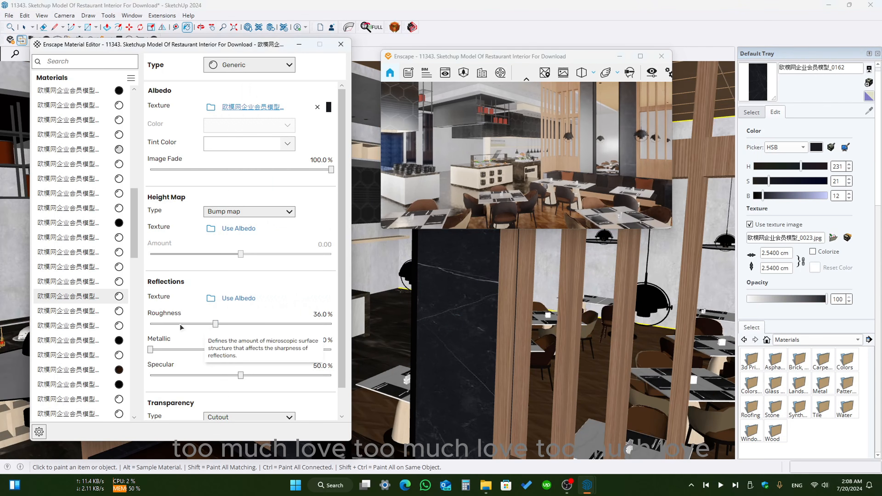
click(161, 324)
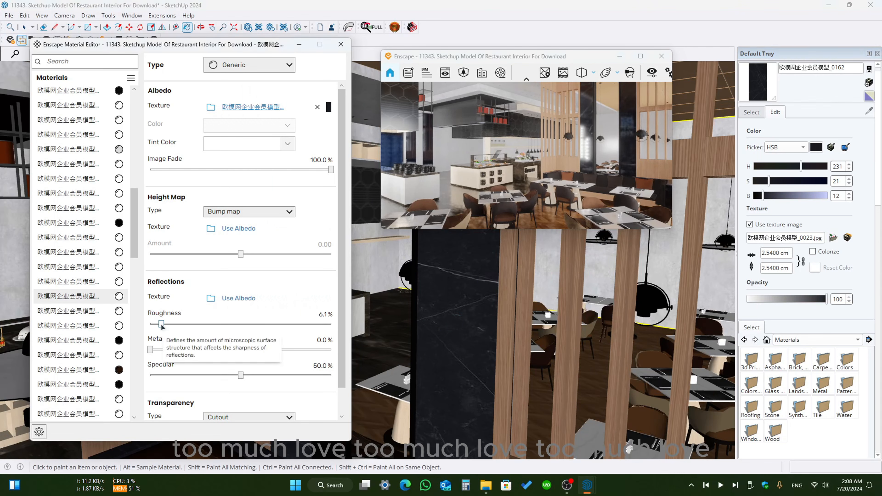
click(177, 324)
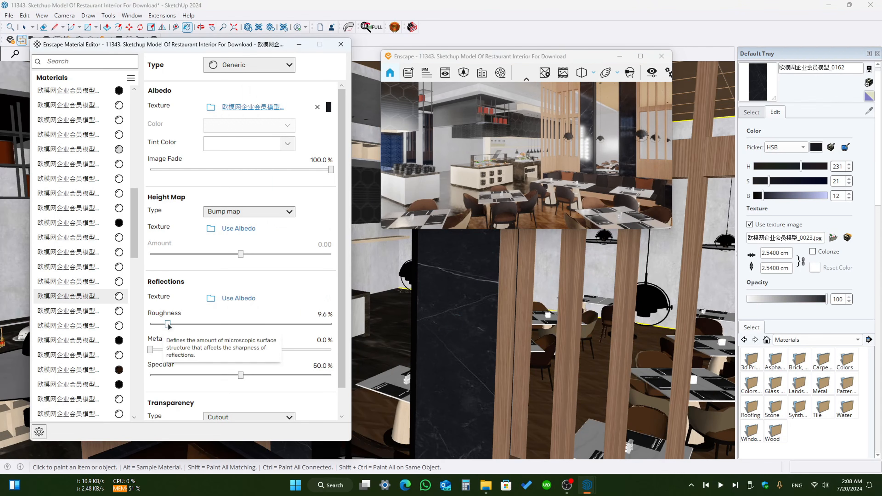
Set the black marble pillar material's roughness to 17.5% and metallic to 85.3%, and check the pillar in the enlarged preview.
click(182, 325)
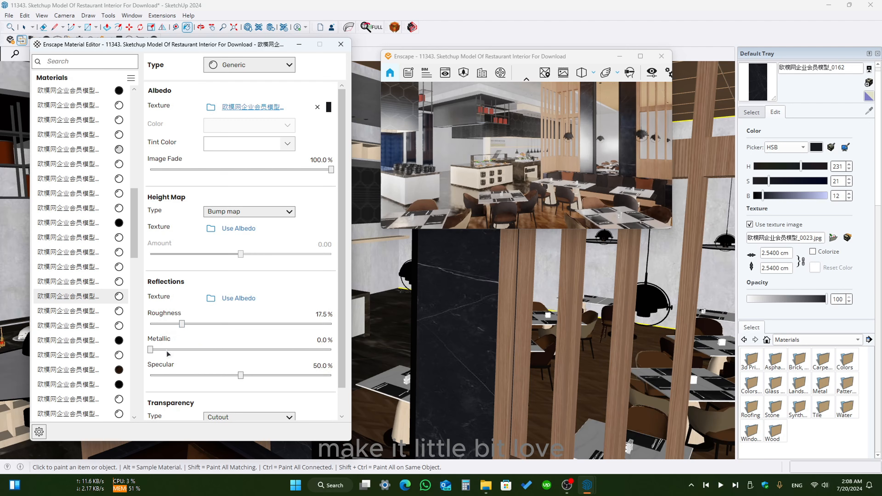
click(219, 349)
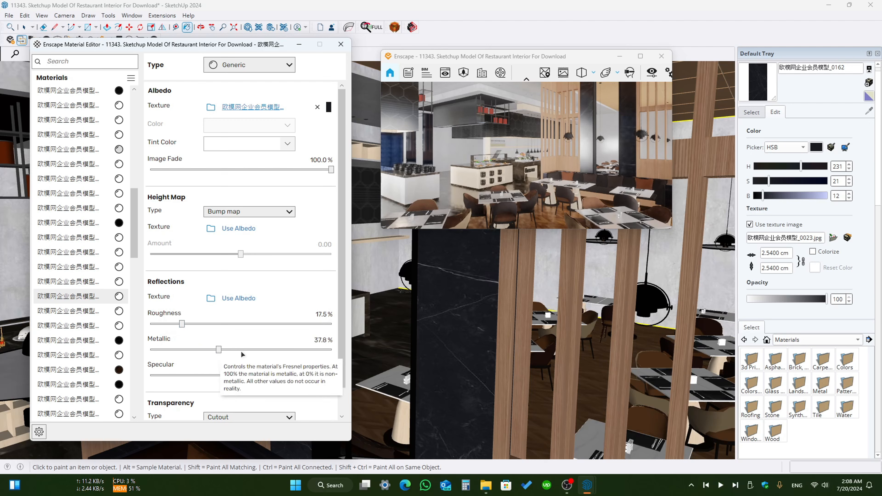
click(282, 350)
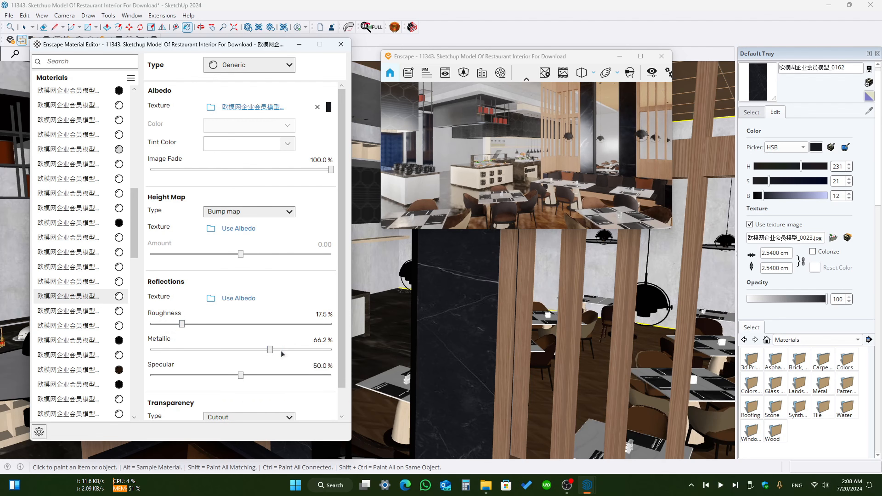
click(304, 349)
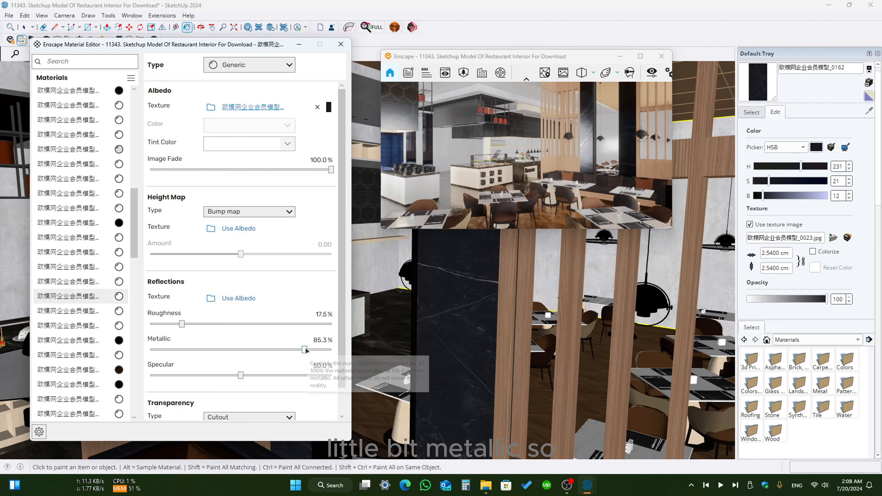
click(640, 56)
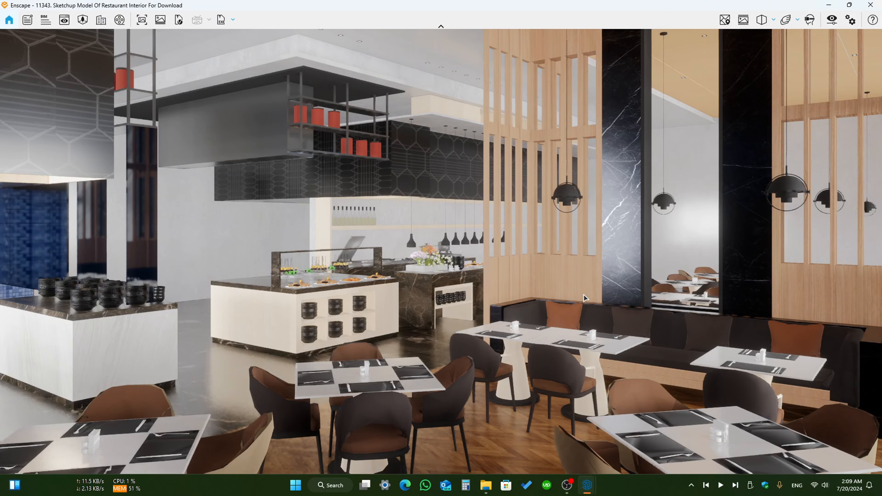
drag(441, 250, 331, 219)
drag(556, 285, 538, 280)
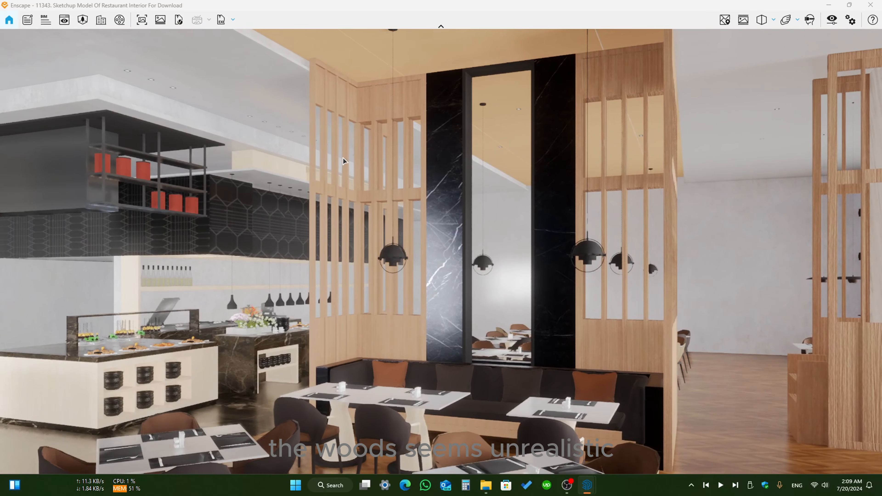
click(847, 6)
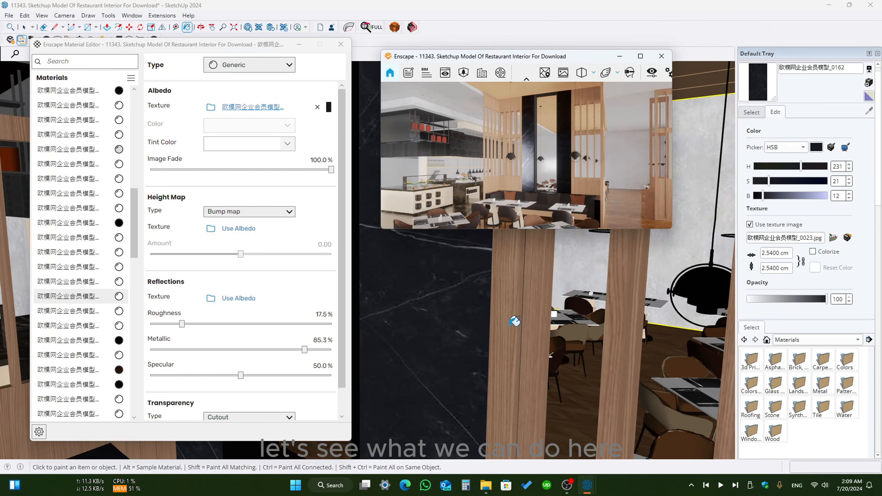
Sample the wood slat material and raise its bump amount to 1.61.
alt+click(526, 317)
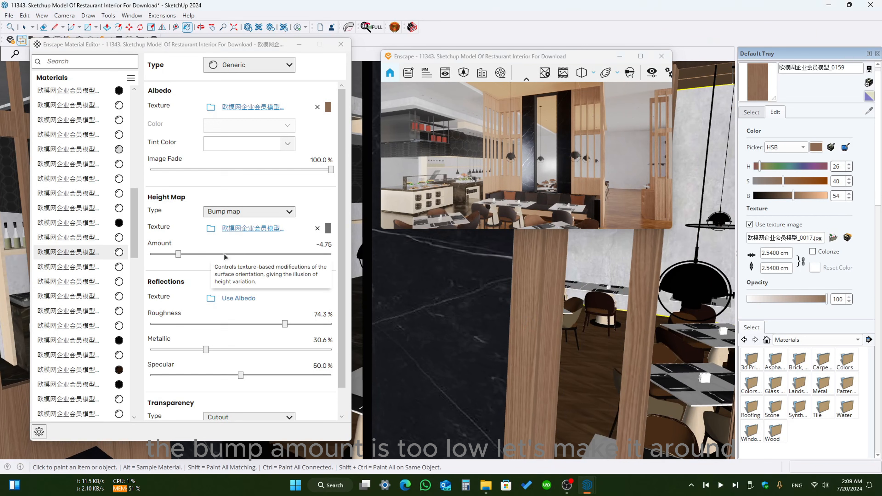
drag(178, 254, 271, 257)
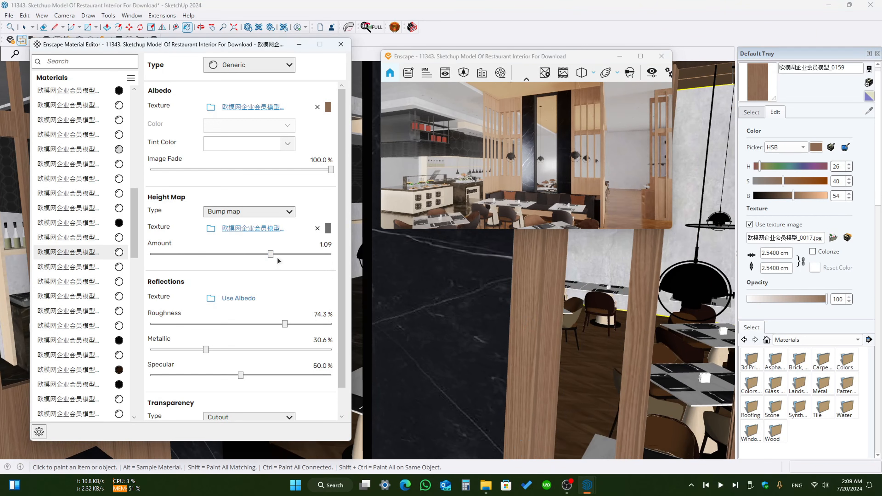
click(277, 258)
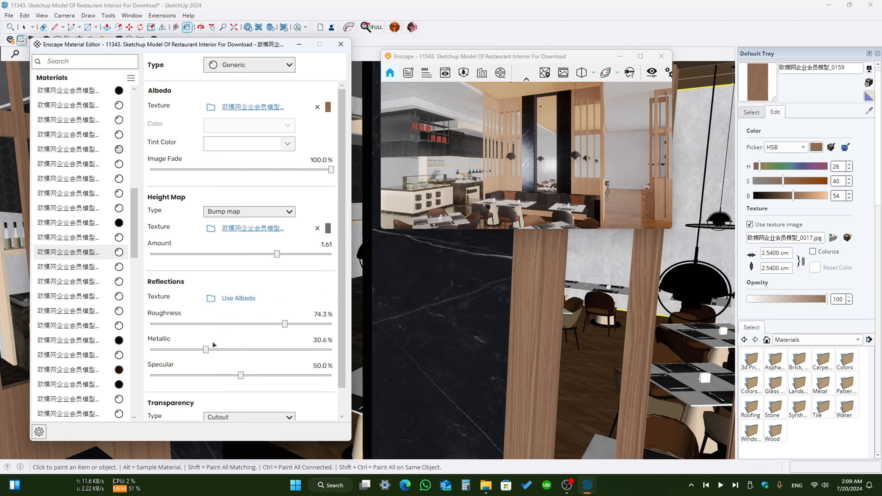
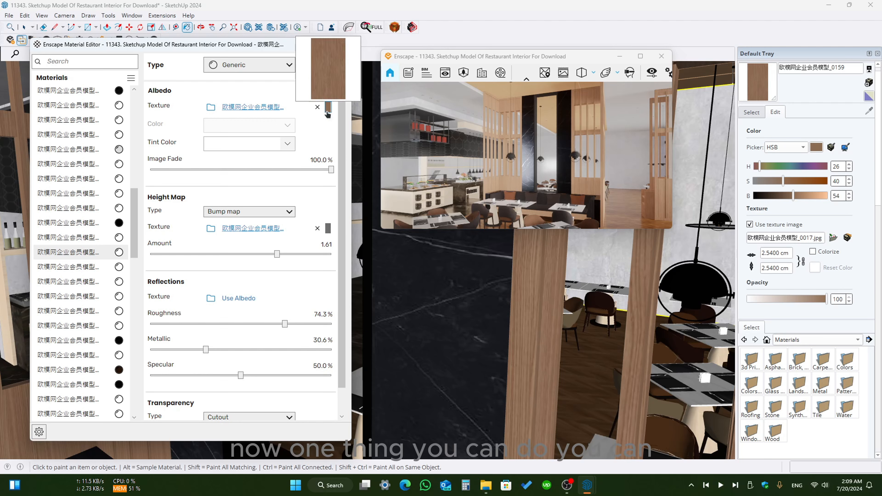
Open the wood slat material's texture settings and set the texture width and height to 0.050 m.
click(279, 229)
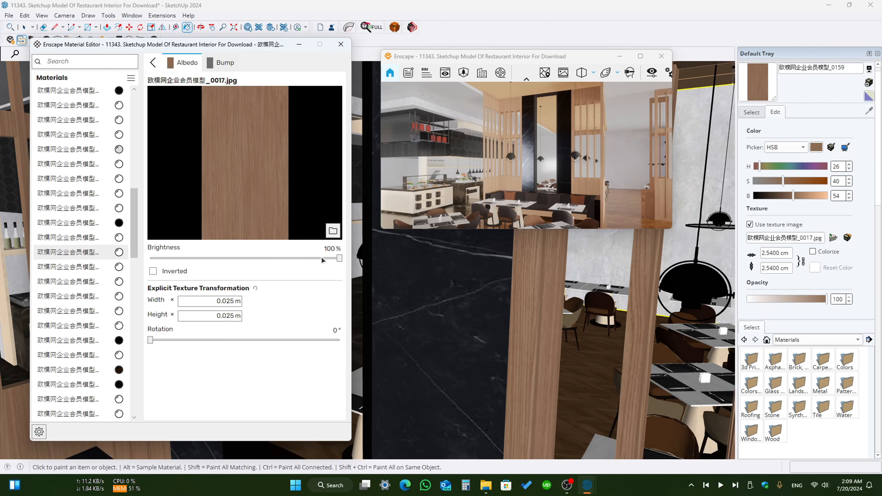
drag(157, 258, 341, 259)
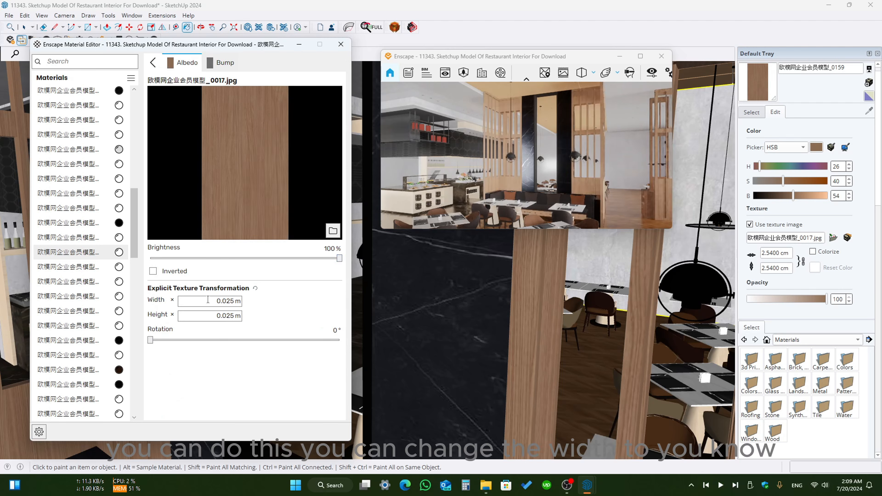
drag(216, 301, 277, 302)
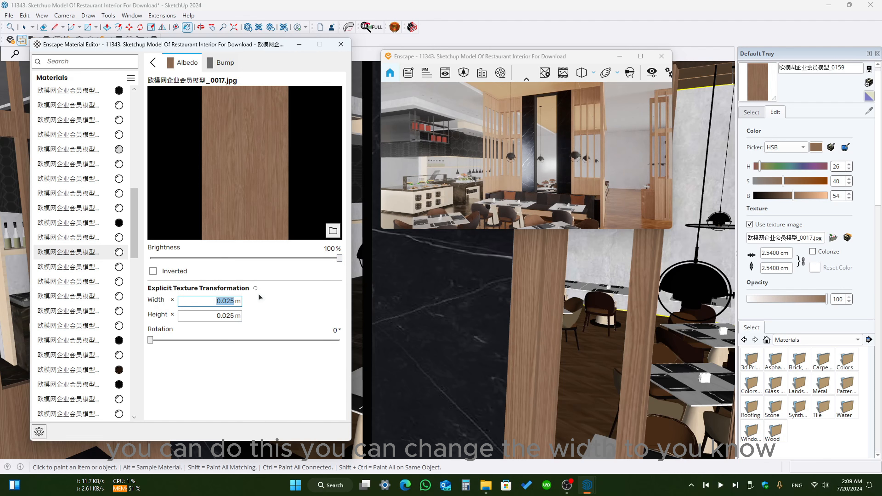
scroll(529, 142, up, 8)
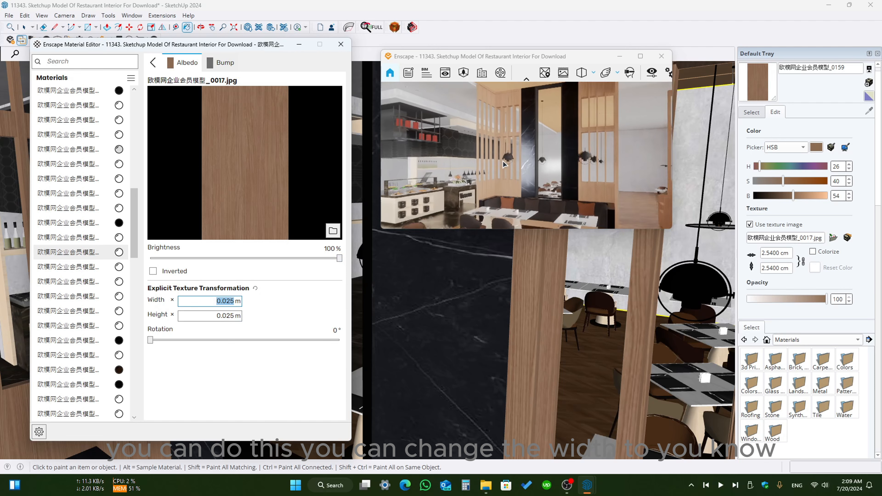
drag(496, 205, 443, 226)
drag(514, 142, 473, 163)
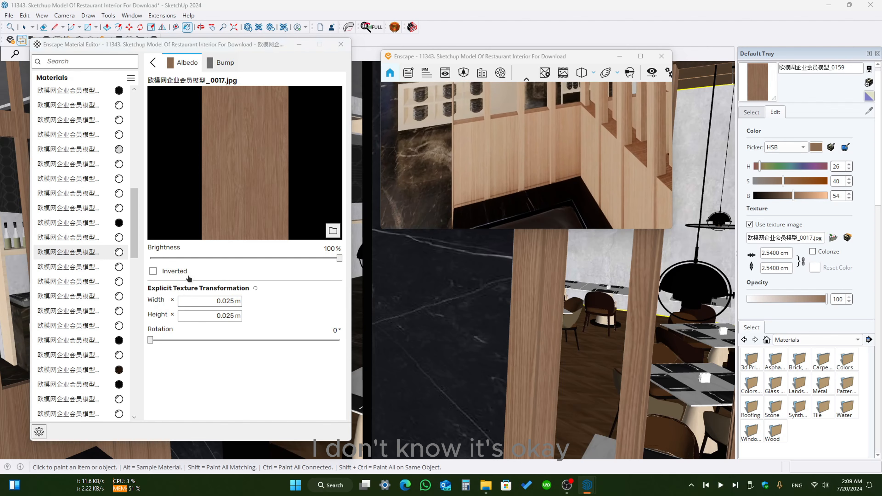
mouse_move(149, 342)
mouse_down()
mouse_move(265, 341)
mouse_move(150, 340)
mouse_up()
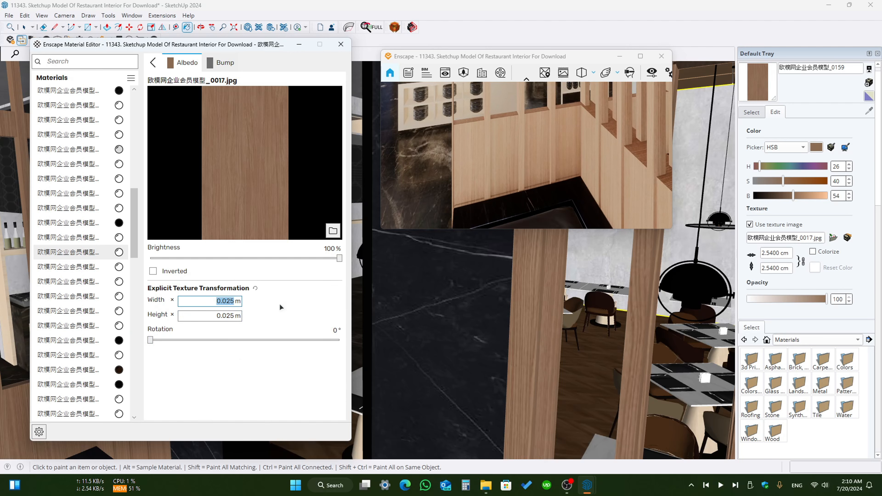
key(BackSpace)
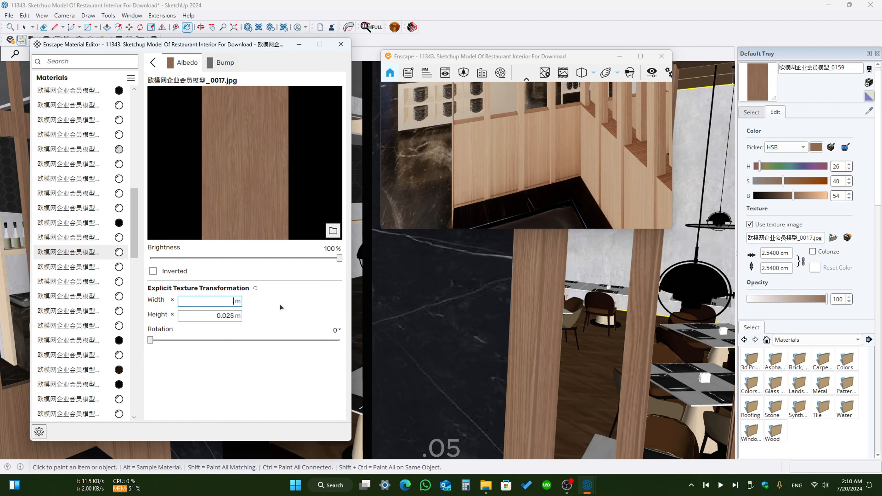
text(0.050)
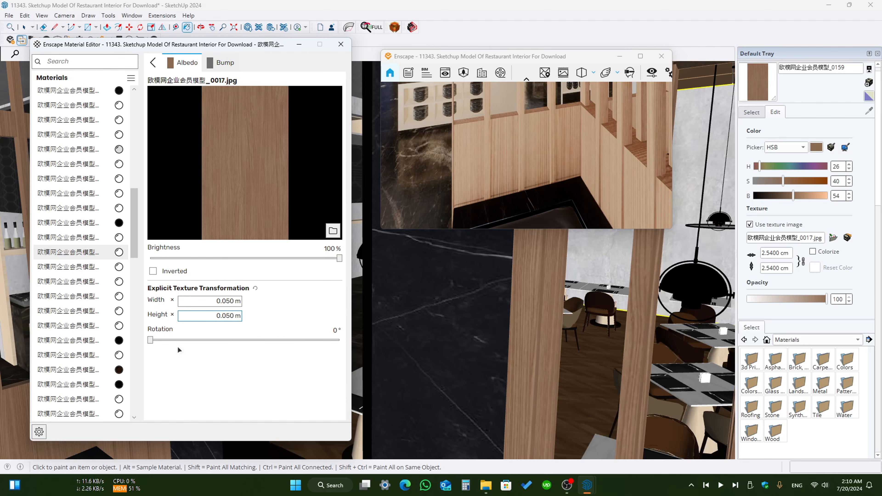
Inspect the rescaled wood slats in the enlarged Enscape preview and return the camera to Enscape scene 2.
drag(507, 163, 500, 111)
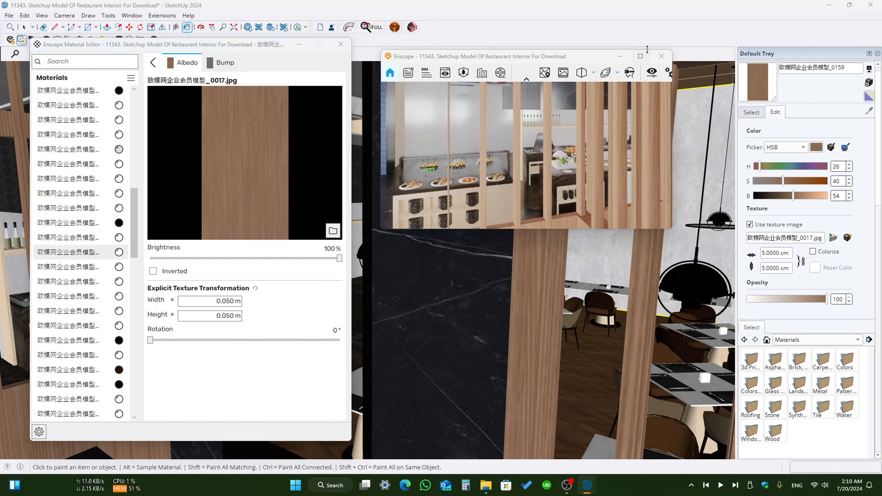
double_click(541, 57)
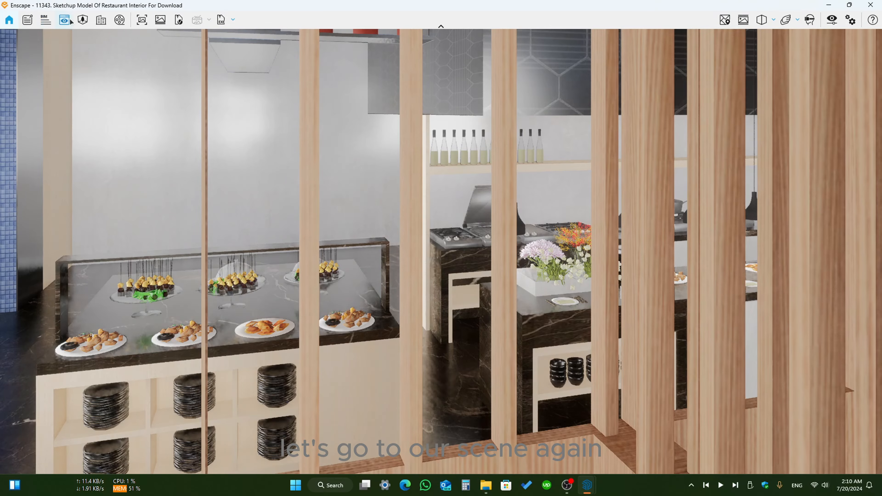
click(64, 20)
click(47, 142)
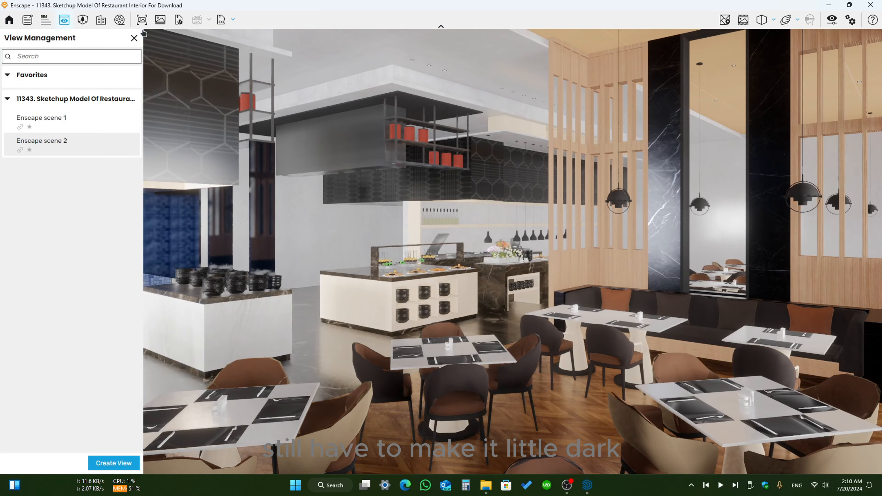
click(134, 38)
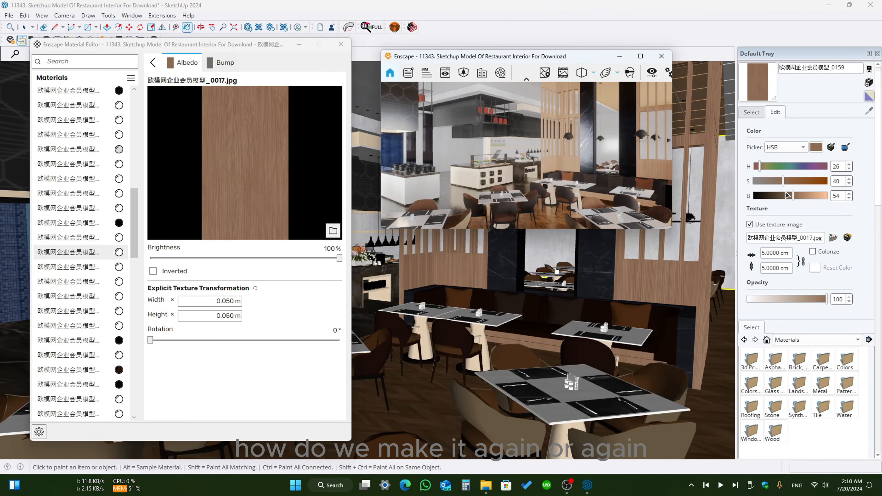
Try a color brightness of 37 for the wood slat material and check it in the enlarged preview.
click(783, 196)
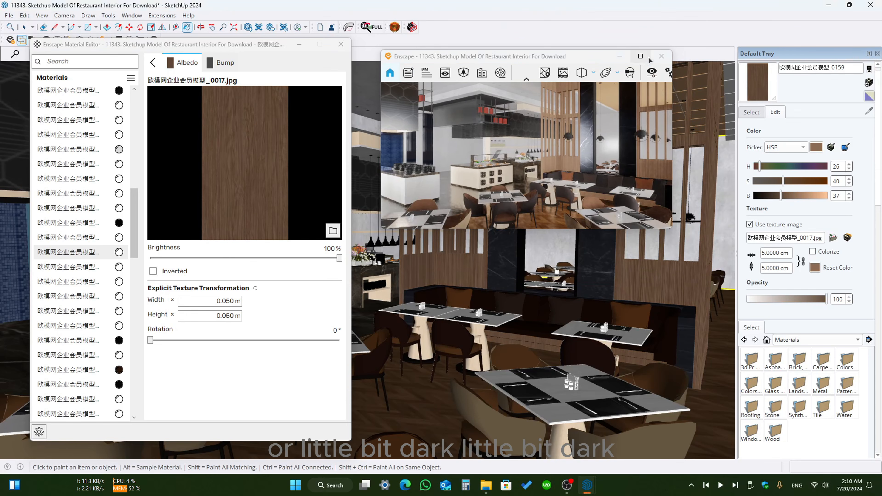
click(640, 56)
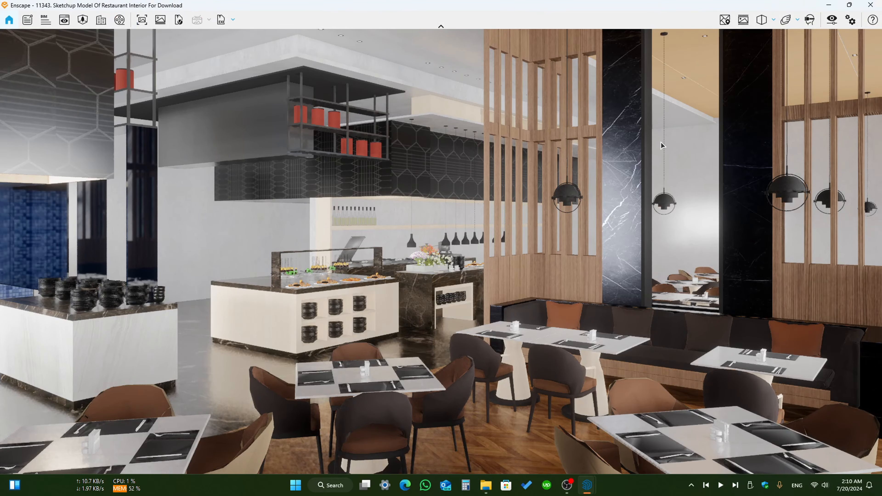
click(849, 5)
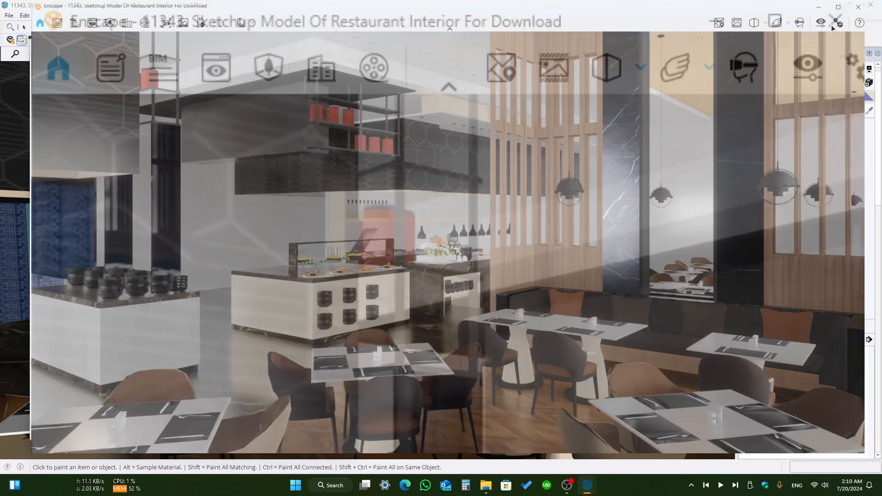
Browse for a replacement albedo image for the wood slats, looking through drive E: and the Pictures folder.
click(333, 231)
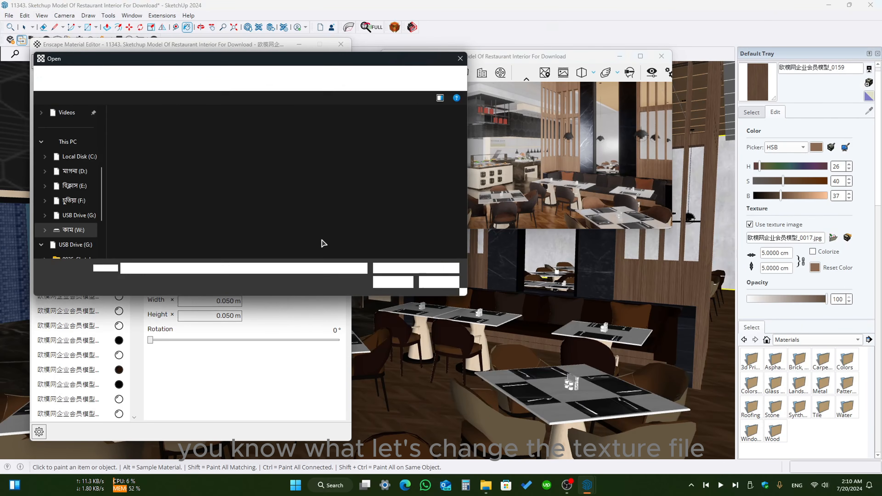
click(73, 186)
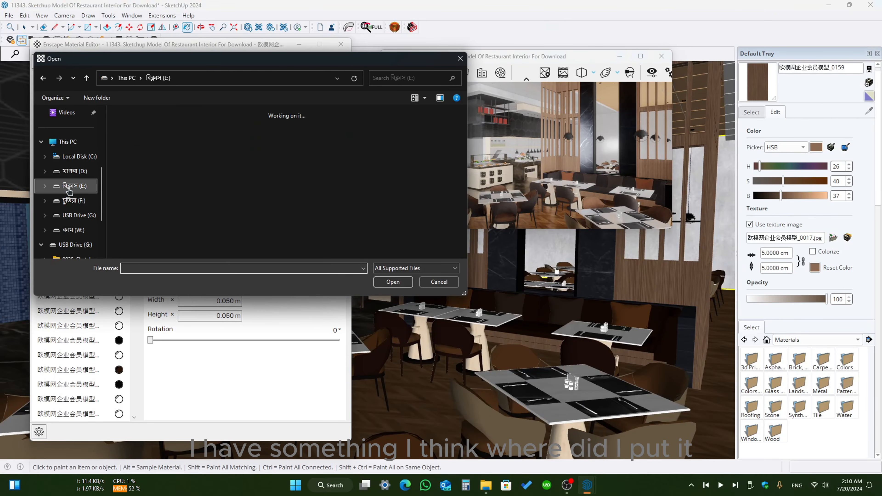
scroll(77, 195, down, 2)
scroll(77, 195, up, 3)
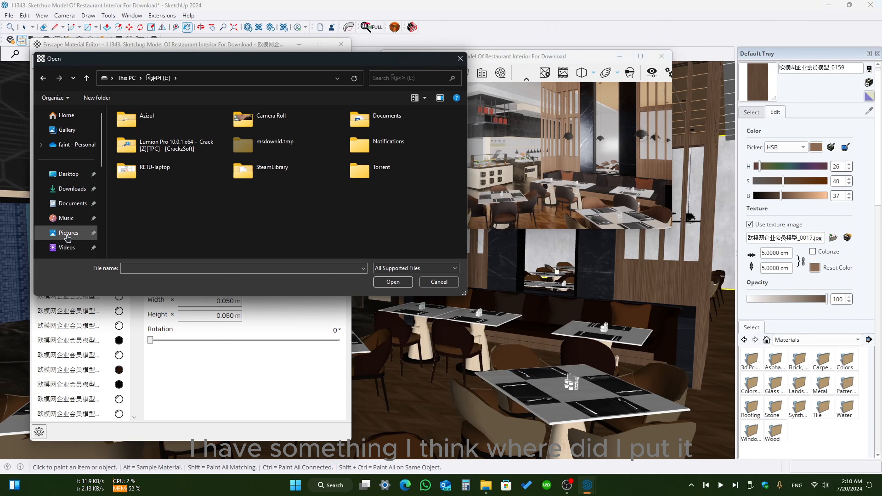
click(68, 232)
click(73, 248)
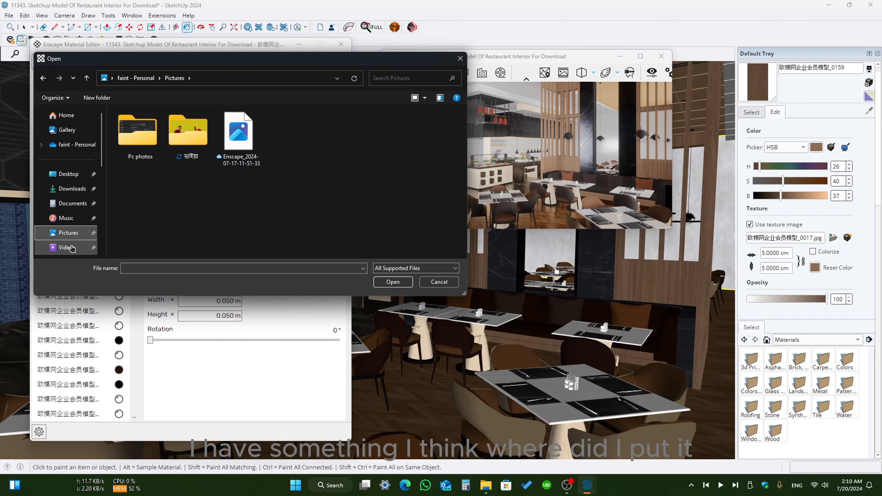
scroll(74, 240, down, 5)
click(74, 159)
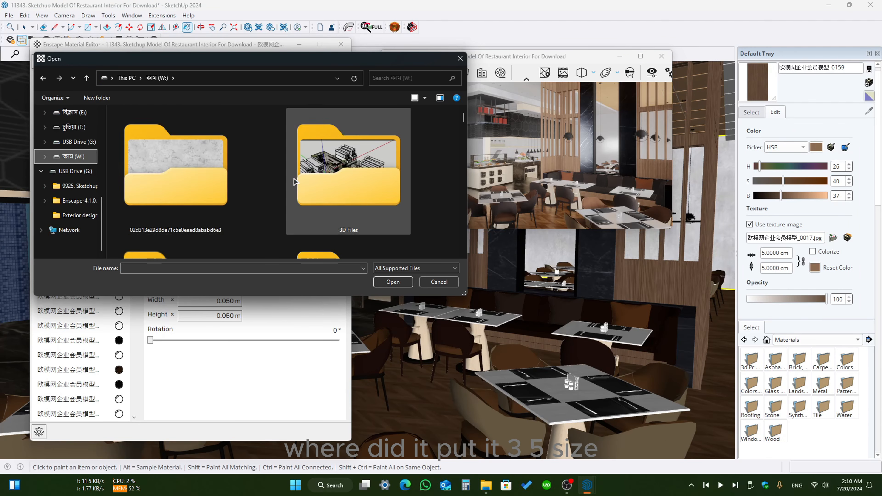
double_click(335, 166)
scroll(334, 166, down, 5)
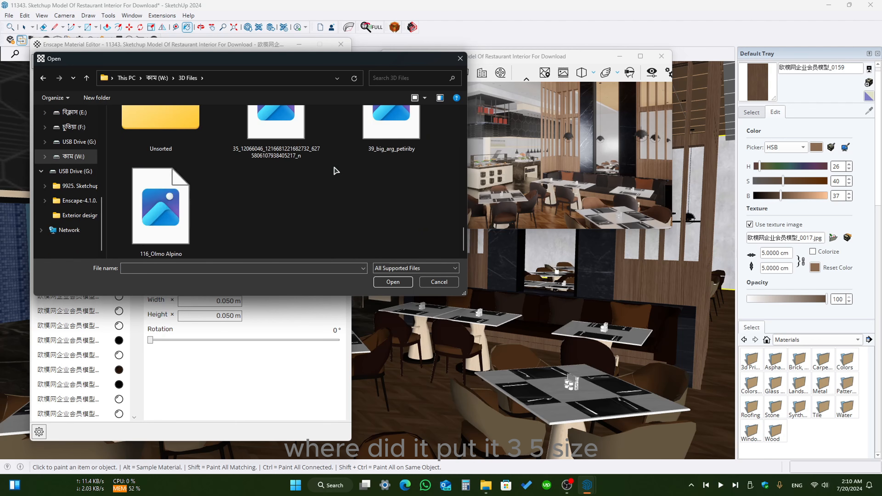
scroll(283, 192, up, 3)
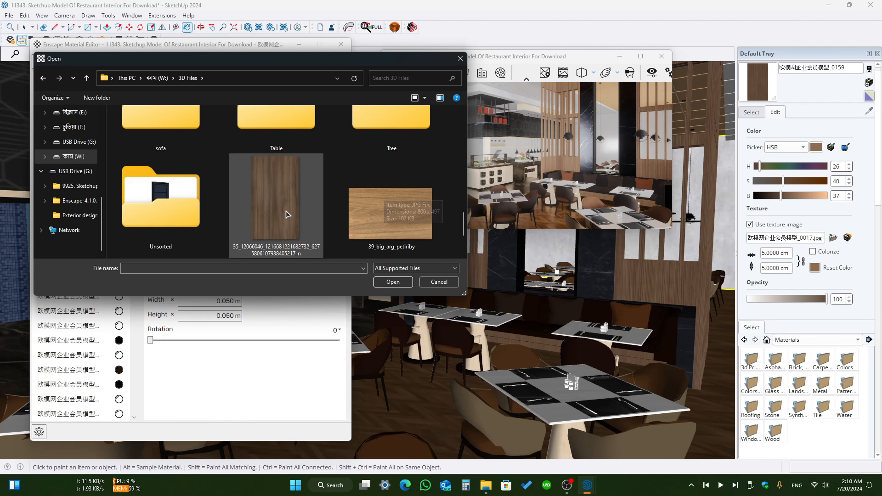
click(289, 213)
click(393, 282)
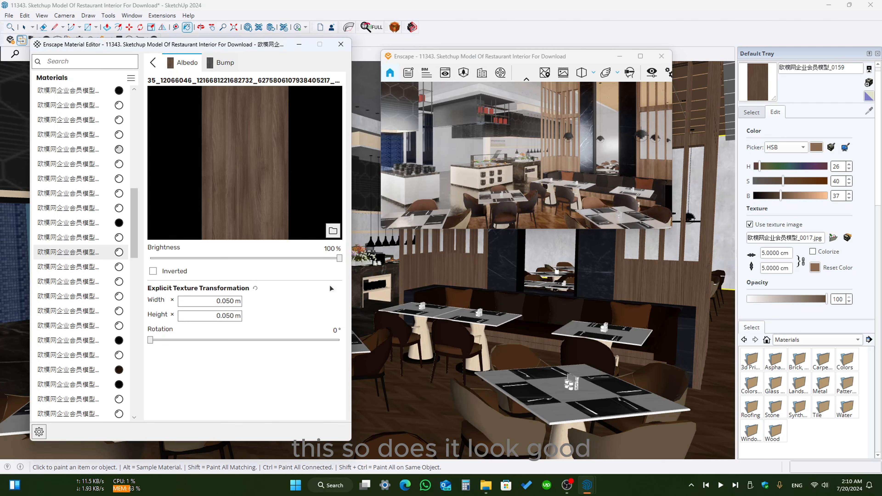
click(847, 238)
click(729, 100)
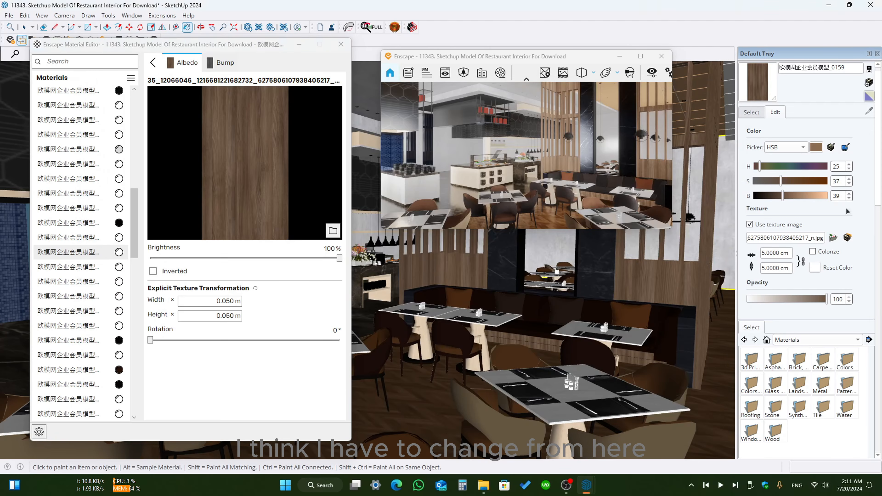
Load the same dark wood image from the 3D Files folder as the slats' SketchUp texture and check it in the enlarged Enscape preview.
click(833, 238)
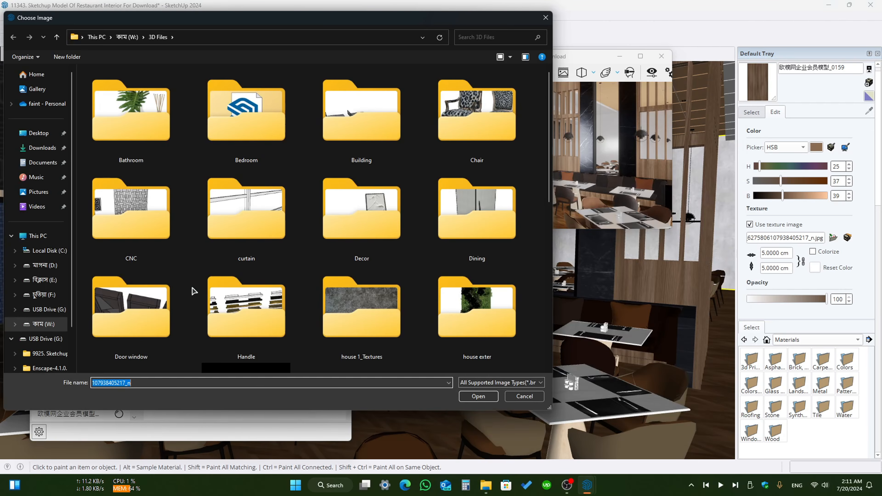
scroll(194, 292, down, 5)
click(361, 222)
click(478, 397)
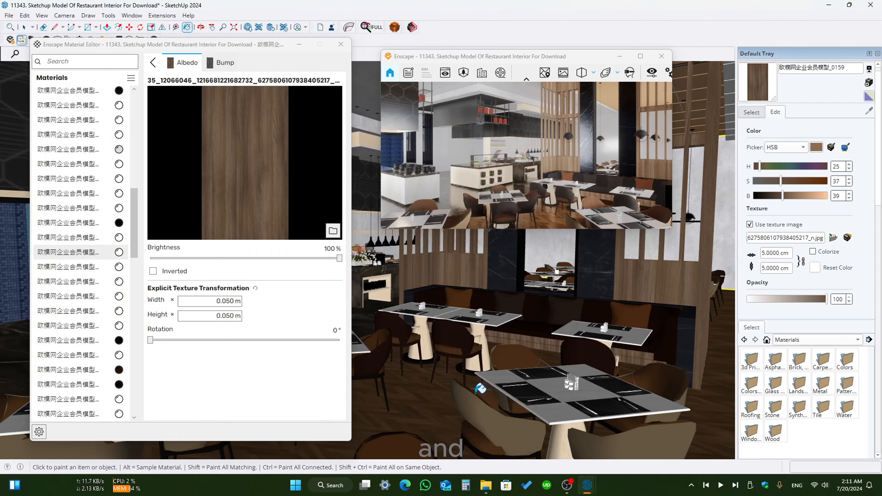
click(639, 57)
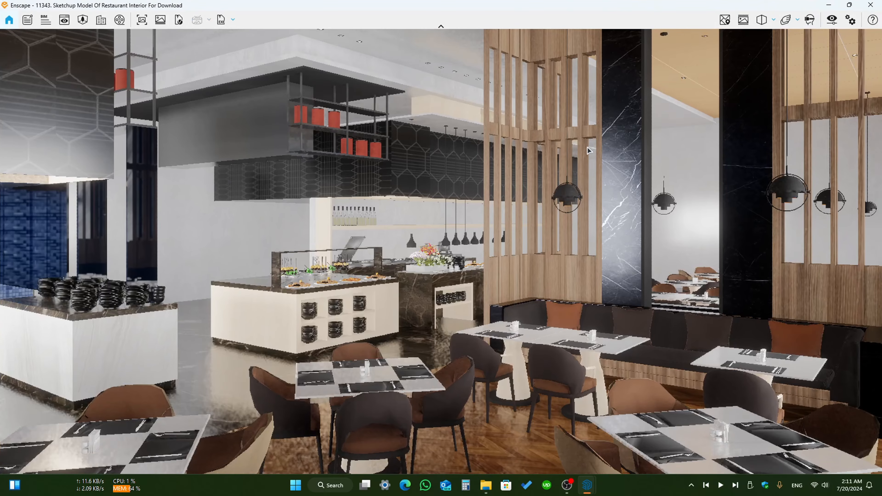
click(850, 5)
Set the wood slats' albedo brightness to 84% and check the result in the enlarged Enscape preview.
click(216, 258)
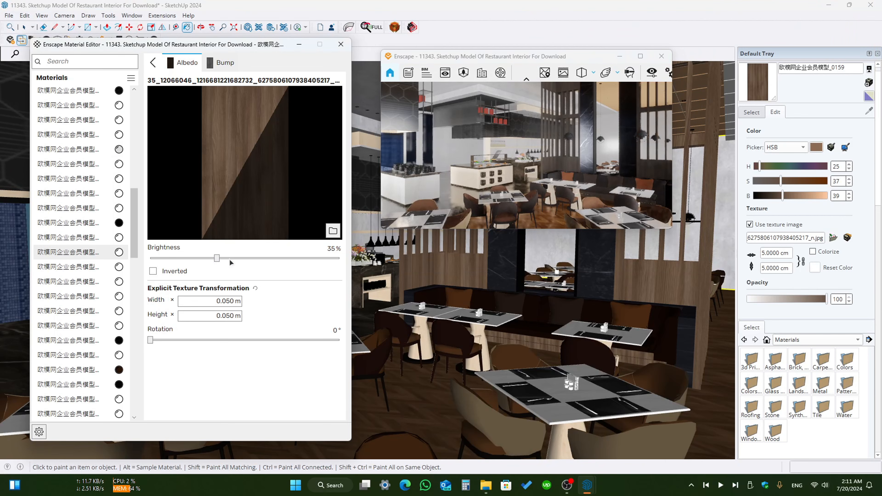
drag(231, 261, 310, 259)
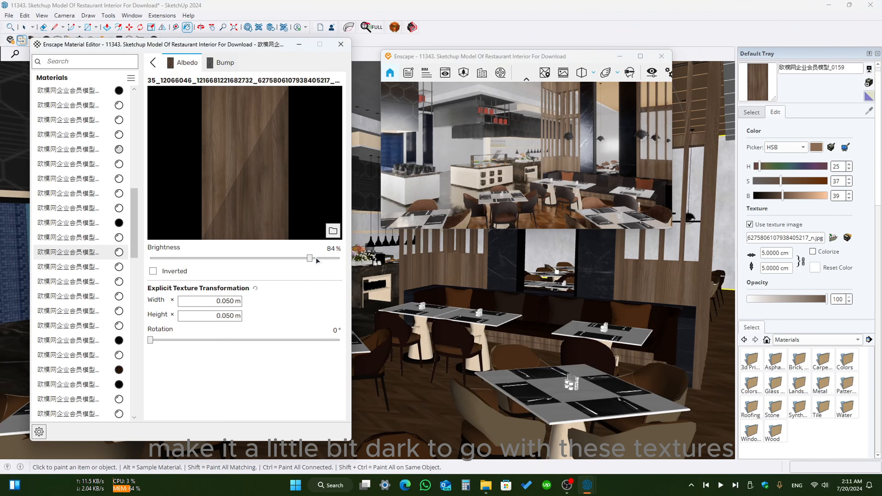
click(640, 56)
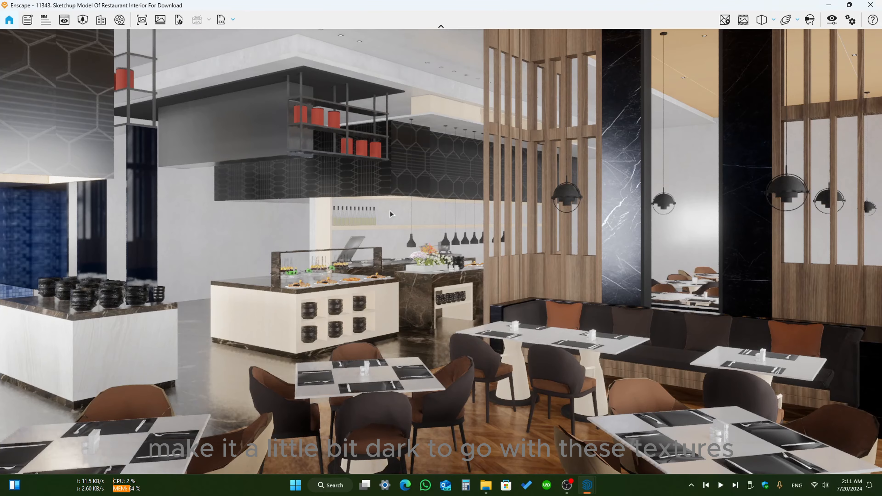
click(849, 4)
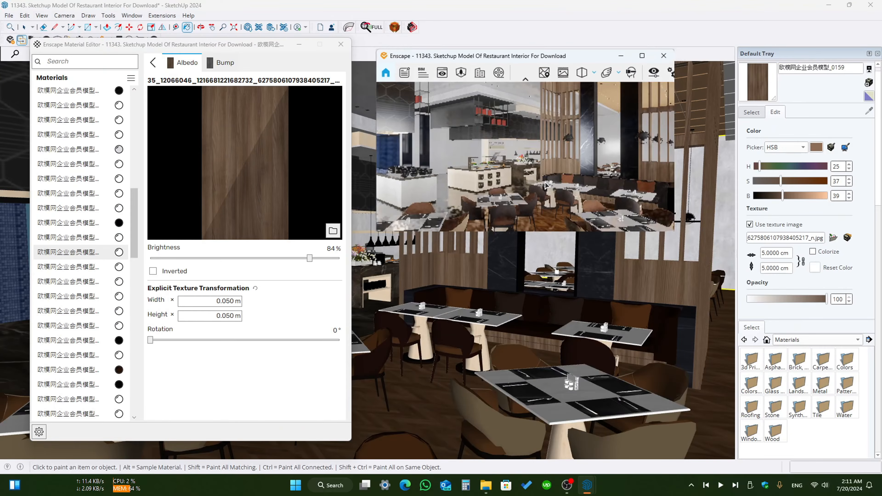
Sample the Polished Concrete New material from the light wall panel and start choosing a replacement texture image.
scroll(425, 283, up, 3)
scroll(460, 309, up, 10)
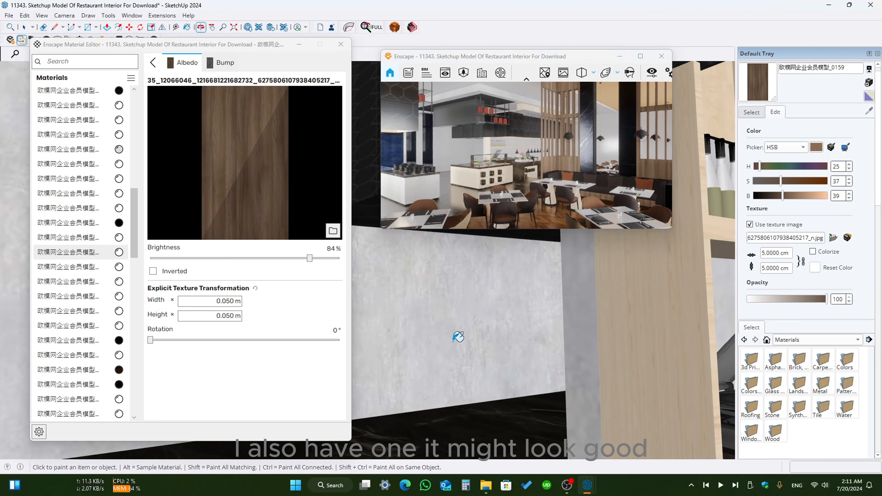
alt+click(448, 338)
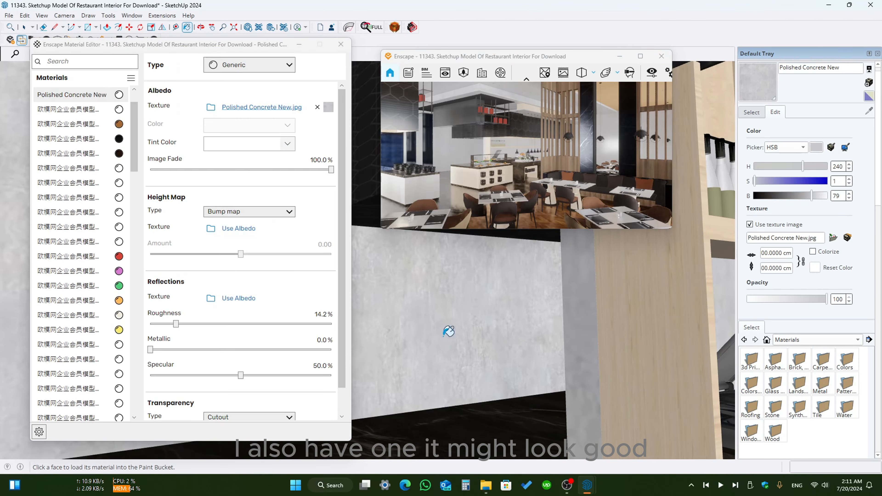
click(833, 237)
Browse the Downloads and Pc photos folders for a replacement concrete wall texture.
click(41, 148)
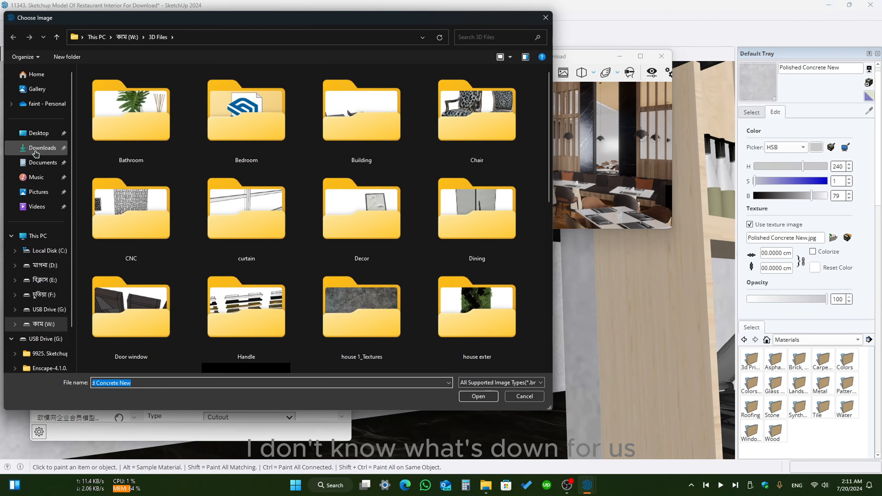
scroll(350, 192, down, 8)
scroll(356, 197, down, 15)
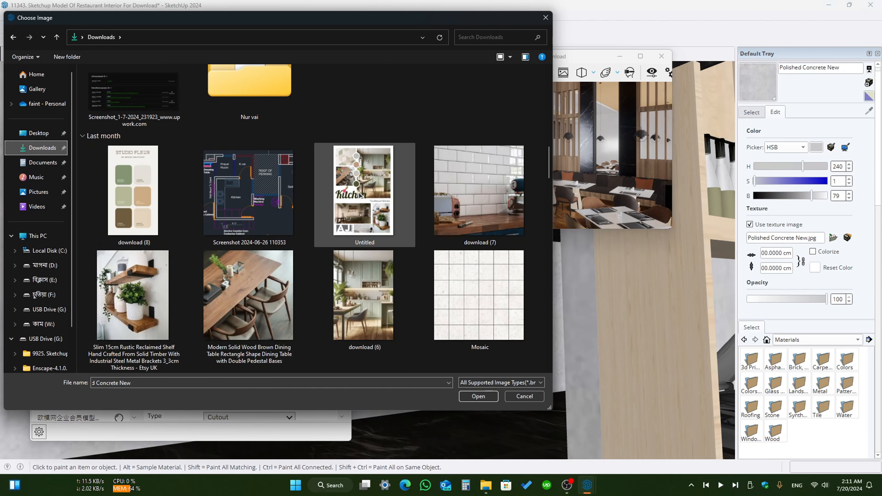
scroll(360, 194, down, 8)
scroll(361, 194, up, 6)
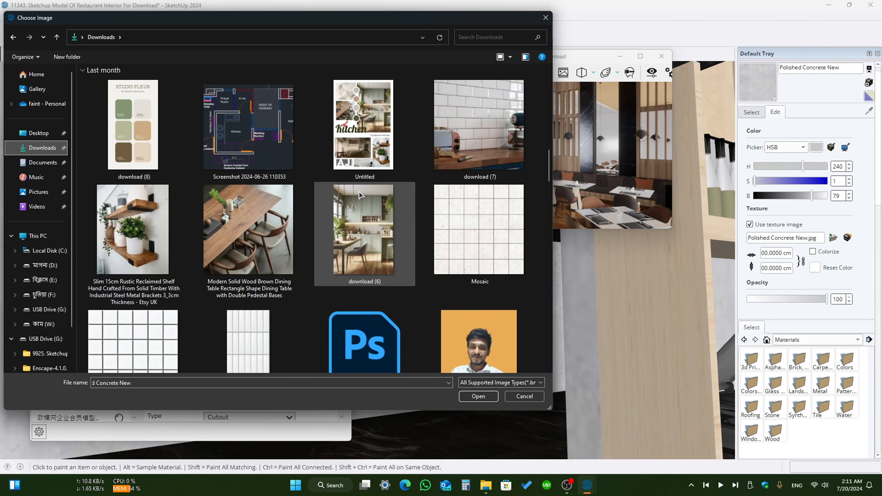
scroll(360, 194, up, 5)
scroll(362, 195, up, 15)
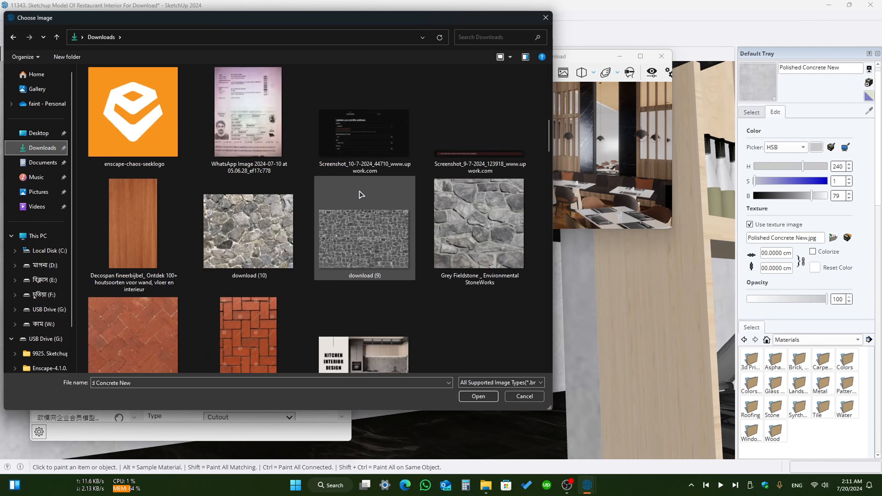
click(36, 191)
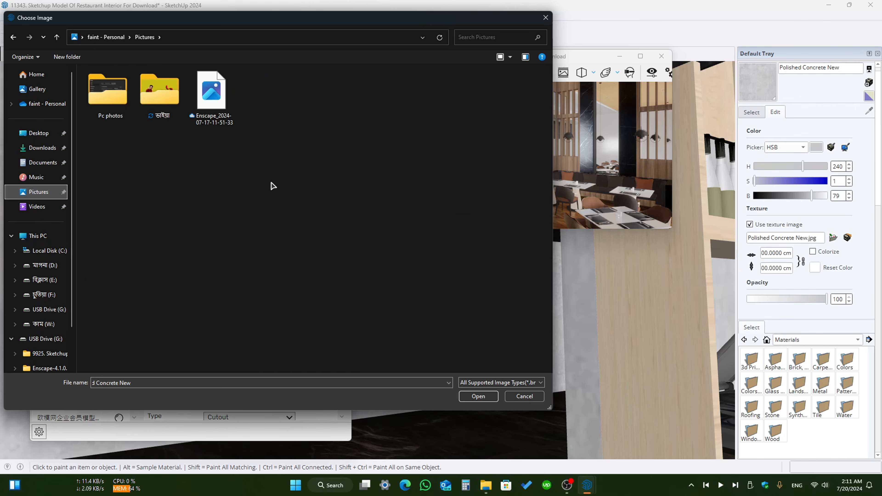
double_click(104, 101)
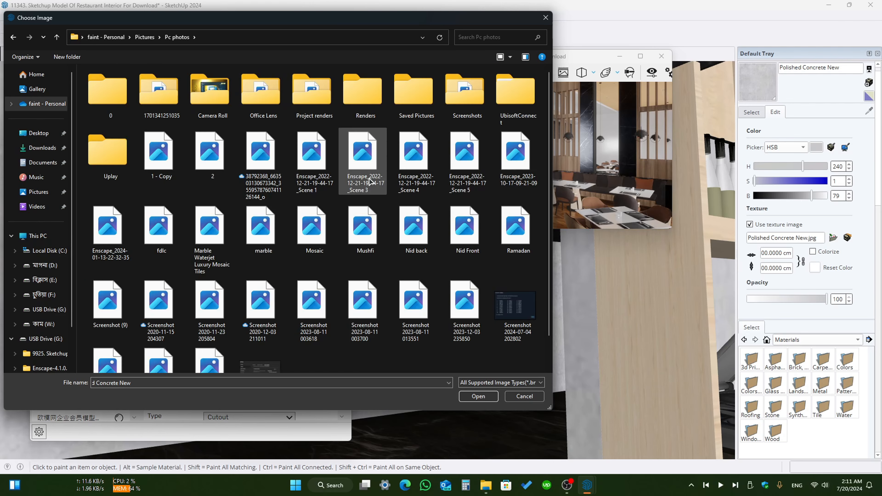
scroll(371, 180, down, 1)
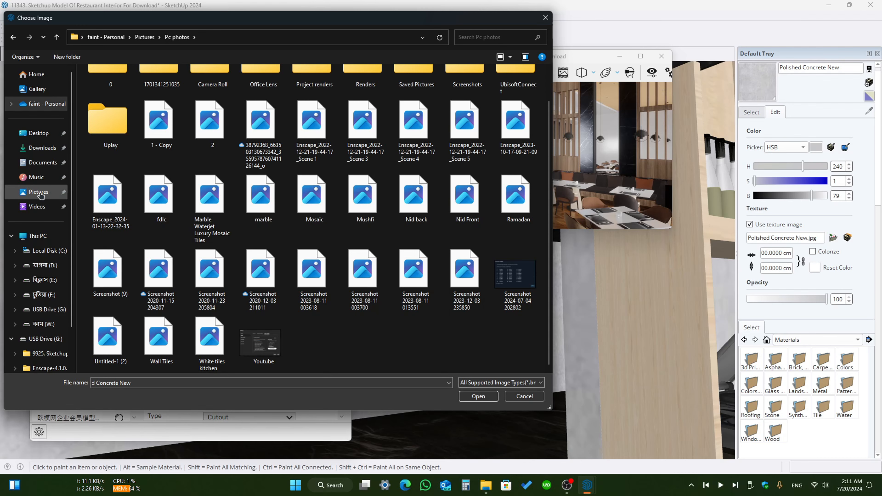
Replace the Polished Concrete New texture with the light grey tile image download from Downloads and check the walls in the enlarged preview.
click(38, 163)
click(41, 149)
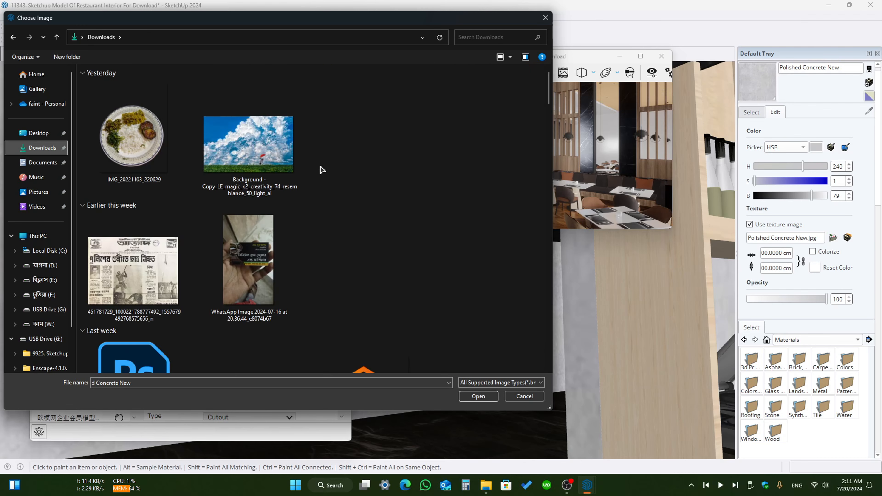
scroll(322, 169, down, 12)
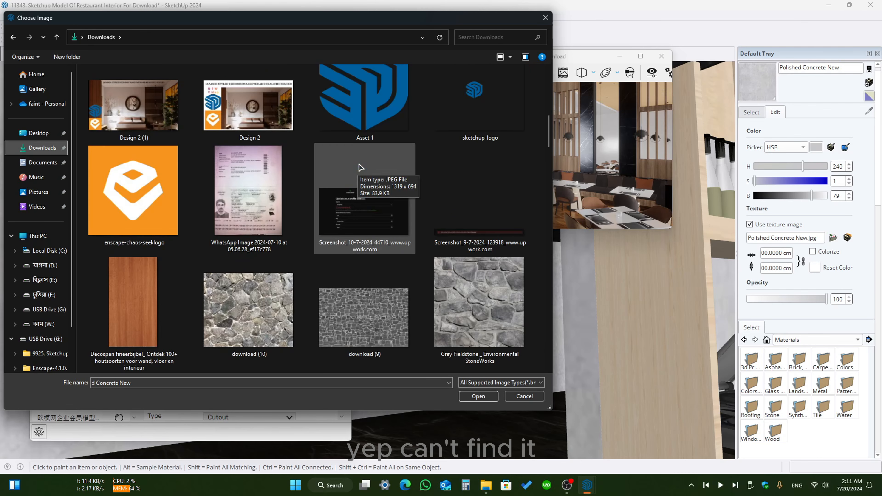
scroll(360, 168, down, 3)
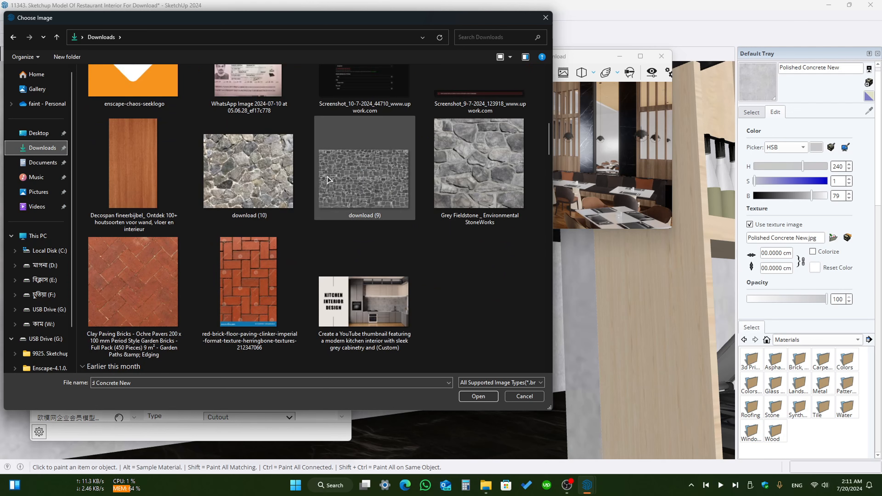
scroll(357, 193, down, 10)
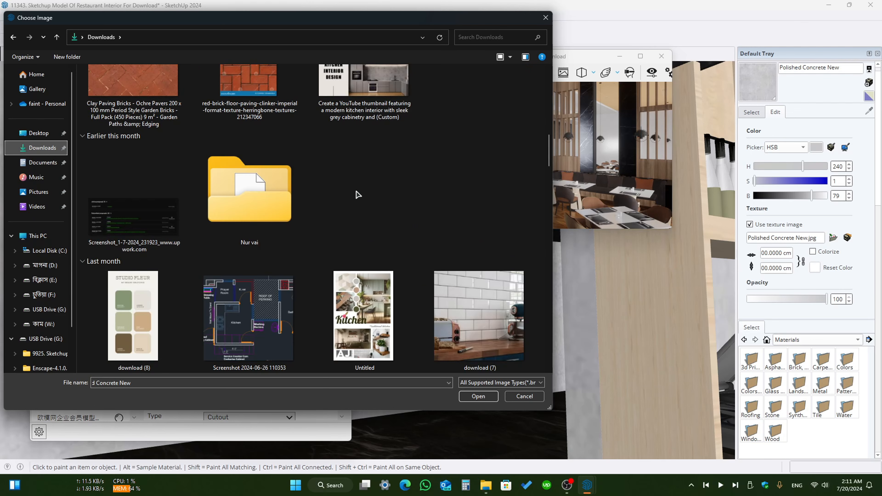
scroll(358, 195, down, 15)
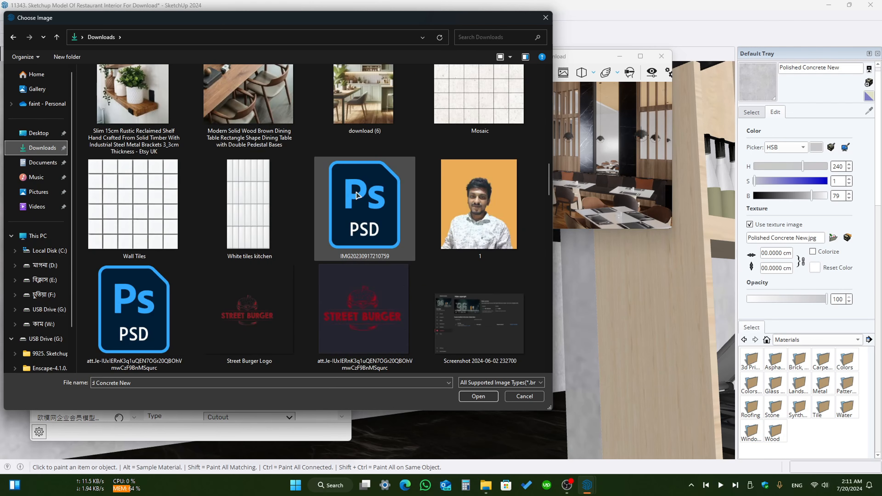
scroll(358, 197, down, 2)
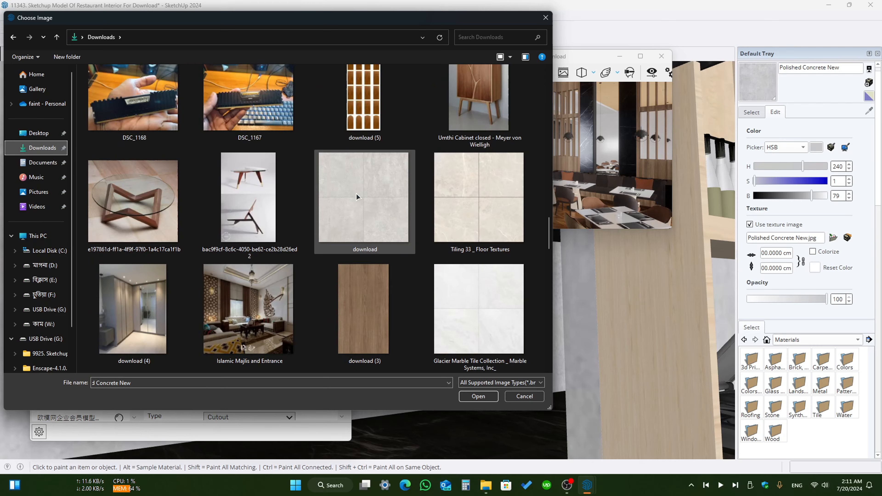
click(393, 219)
click(460, 223)
click(389, 232)
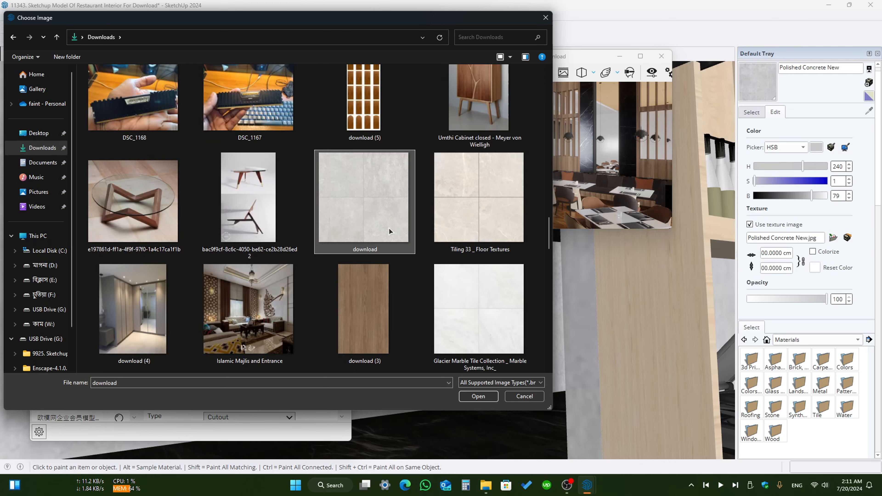
click(477, 396)
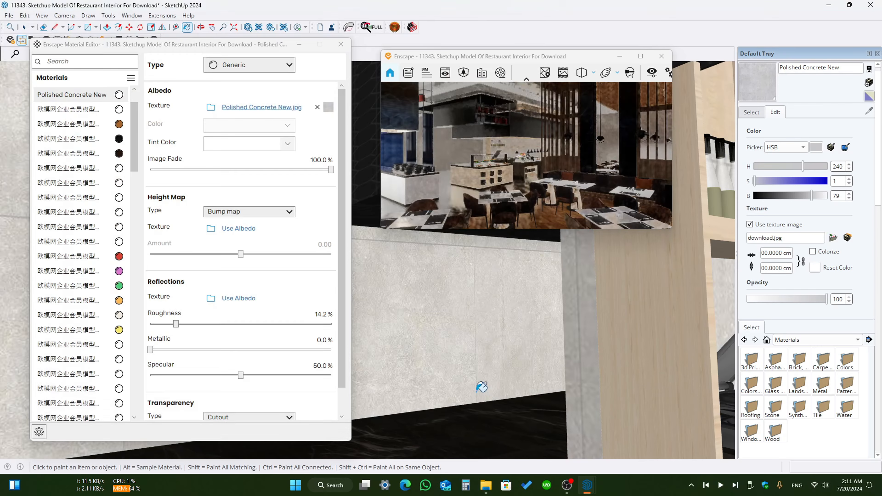
click(640, 56)
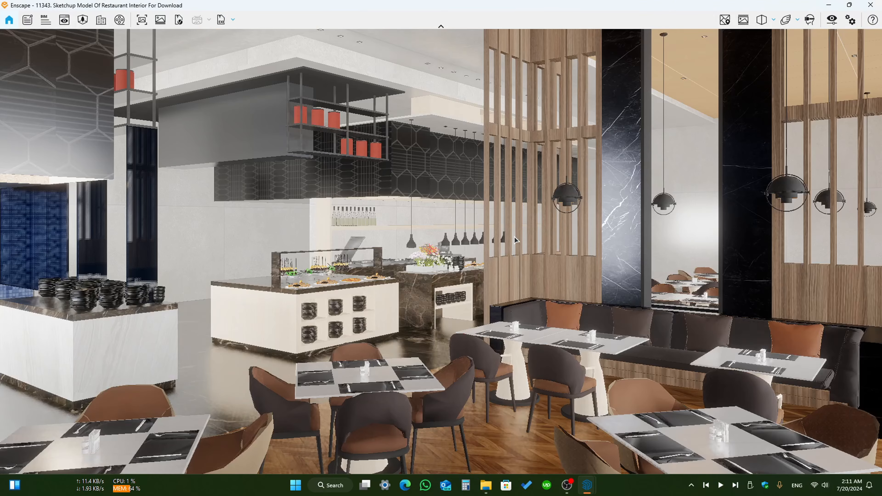
click(848, 6)
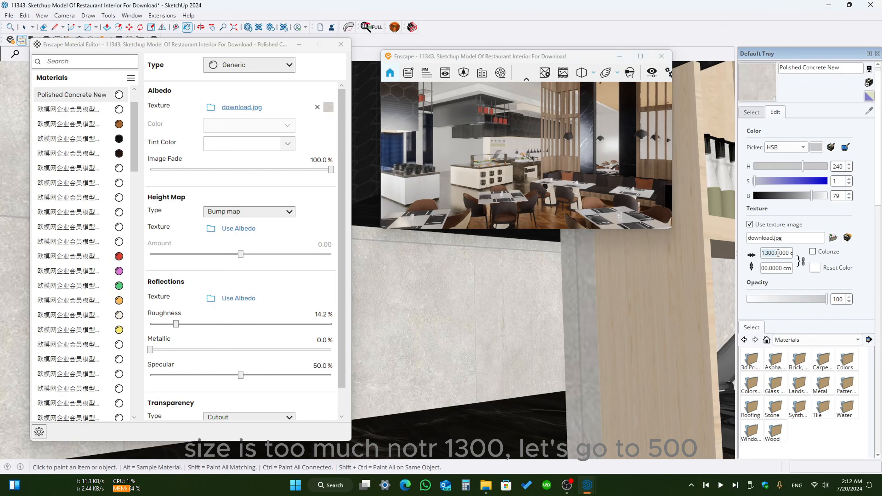
Set the Polished Concrete New texture width to 500 cm and check the walls in the enlarged Enscape preview.
text(500)
key(Return)
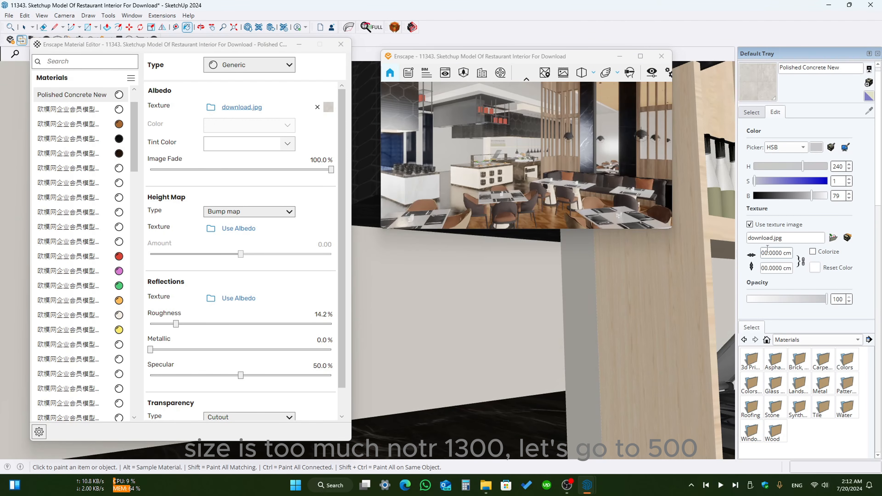
triple_click(791, 253)
text(500)
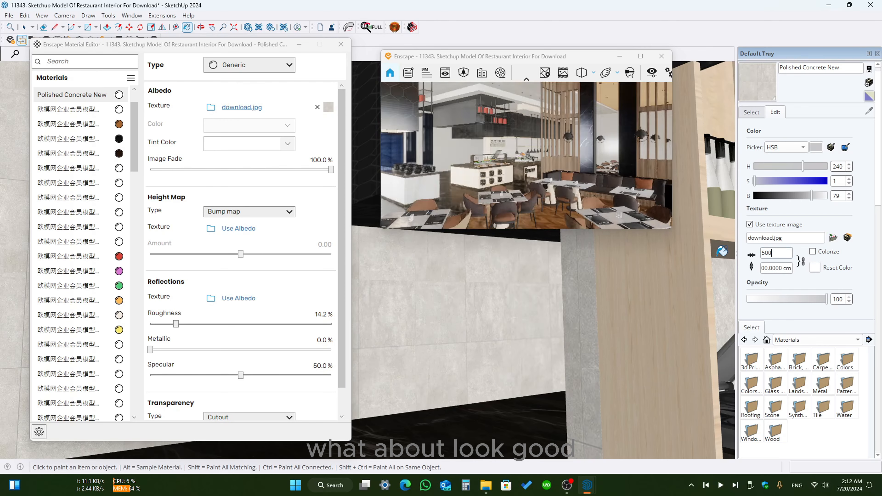
key(Return)
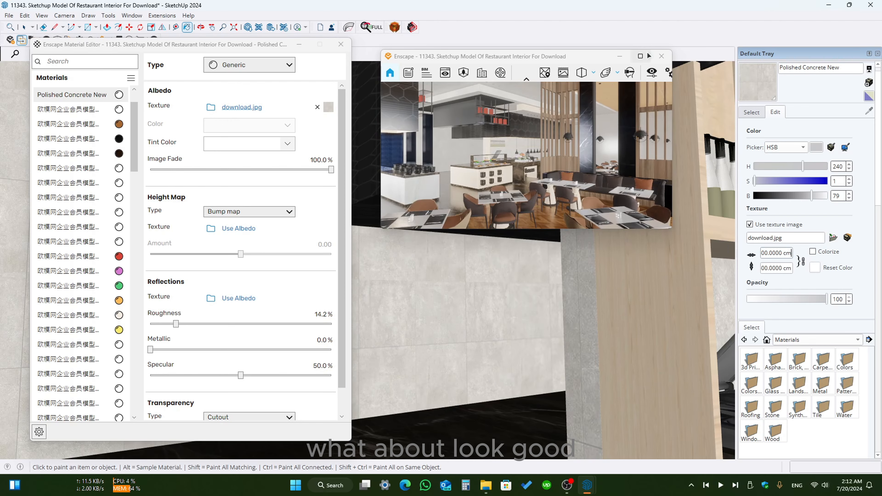
click(640, 56)
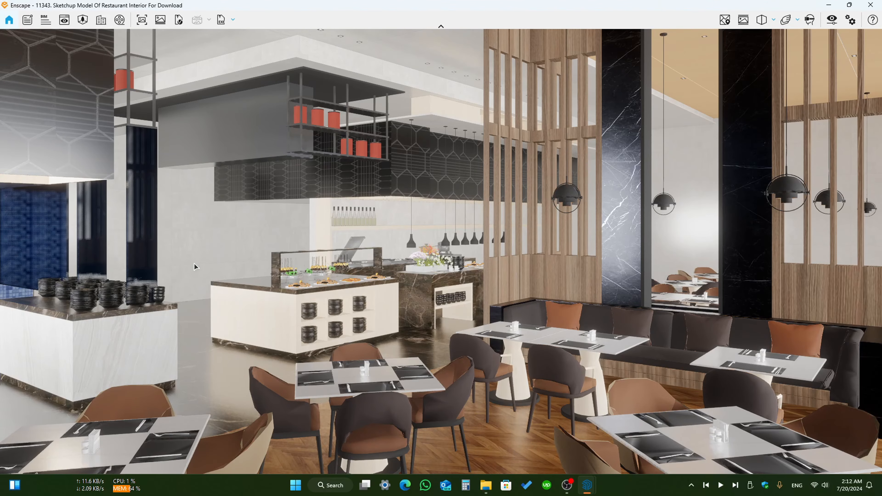
click(849, 5)
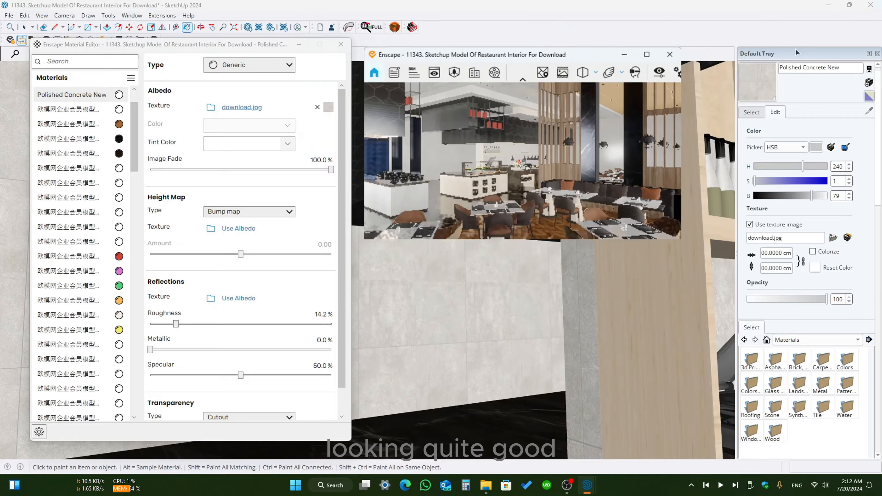
Try a color brightness of 45 for the Polished Concrete New material and check it in the enlarged preview.
click(791, 198)
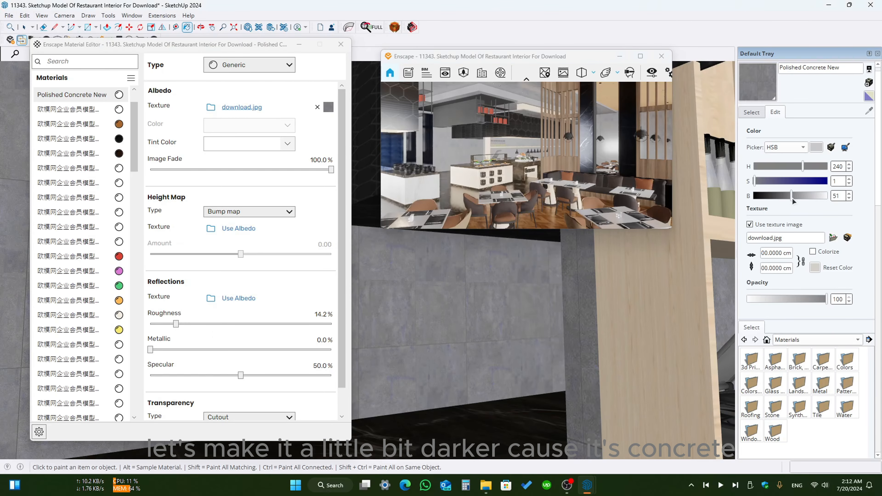
click(787, 198)
click(640, 56)
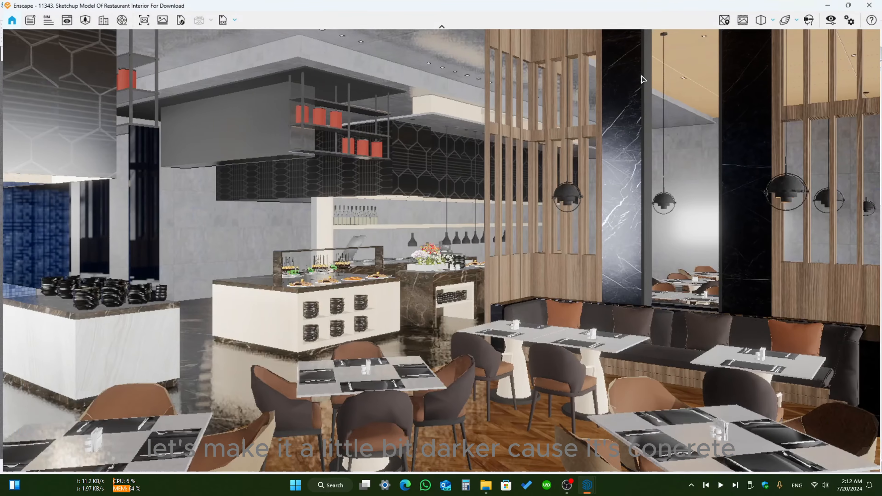
click(849, 5)
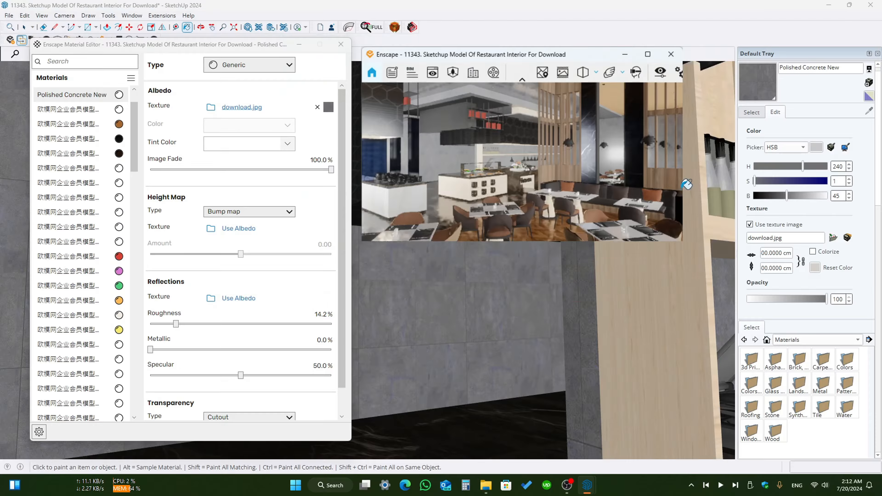
Set the color brightness of the Polished Concrete New material to 59.
click(795, 197)
click(797, 198)
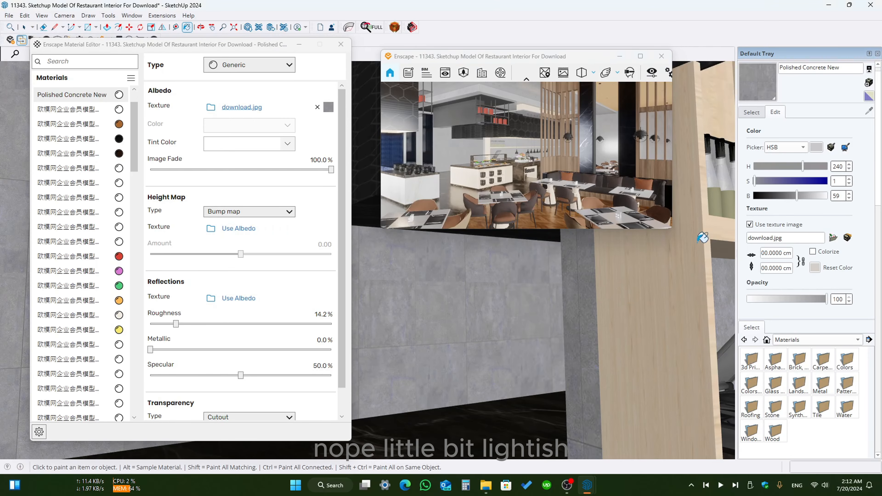
Try a color brightness of 64 for the Polished Concrete New material, then reset its color to the texture's original.
click(799, 198)
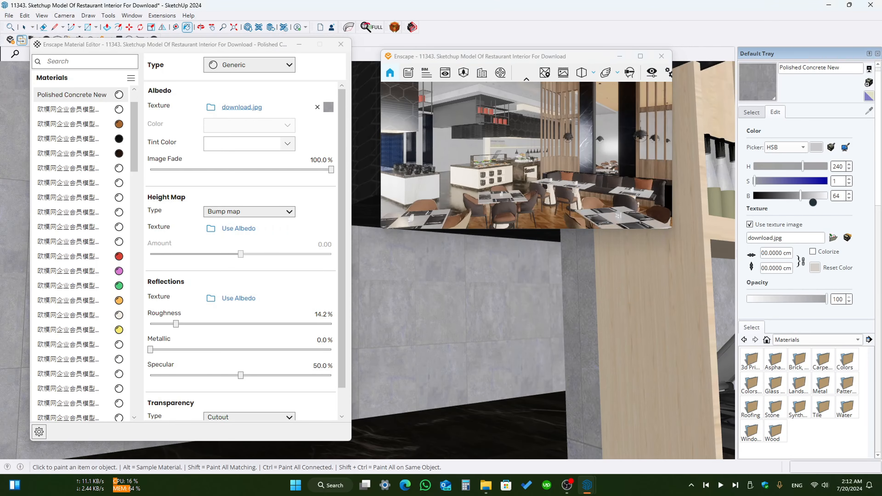
click(811, 198)
click(813, 265)
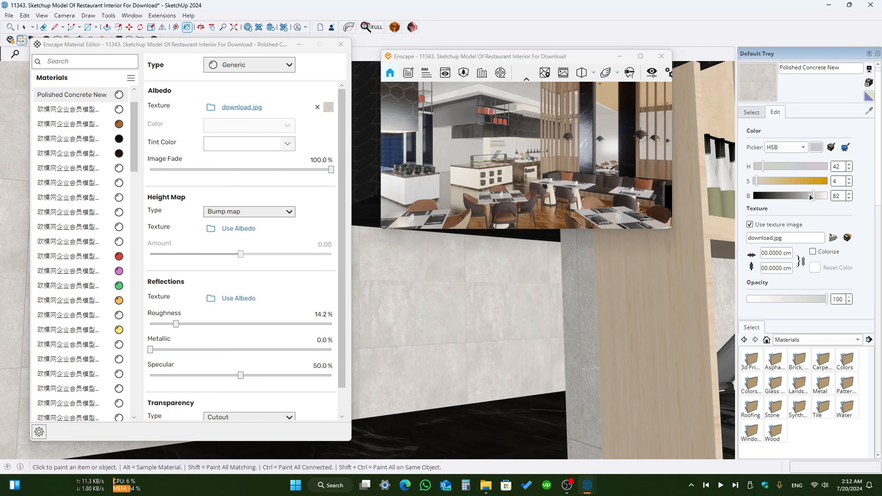
Set the Polished Concrete New color saturation to 13, raise its brightness again after trying 63, and check the walls in the enlarged preview.
click(762, 182)
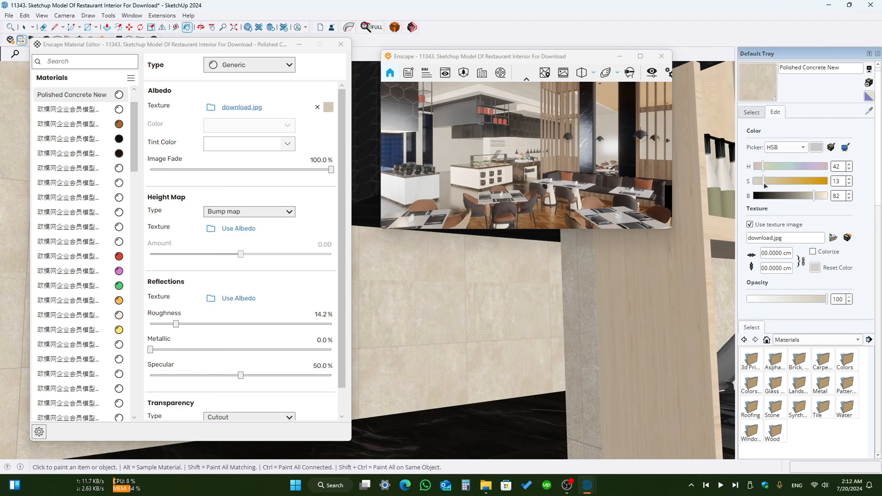
click(800, 196)
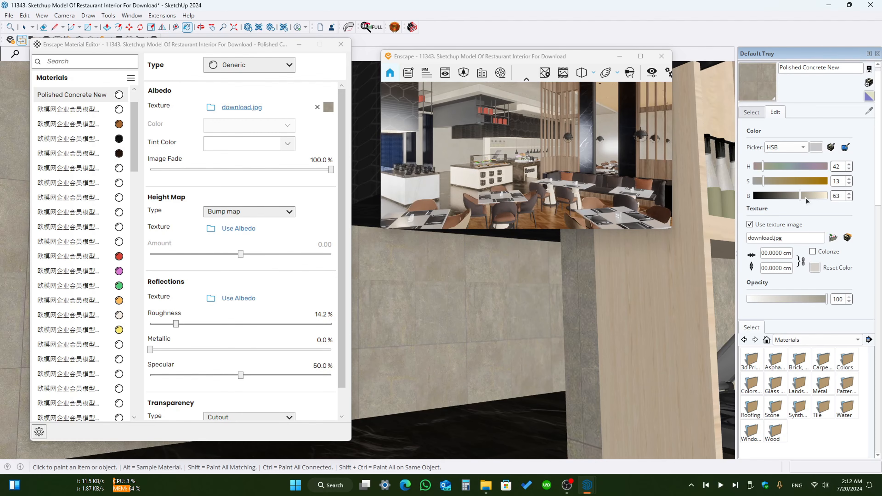
click(814, 197)
click(641, 56)
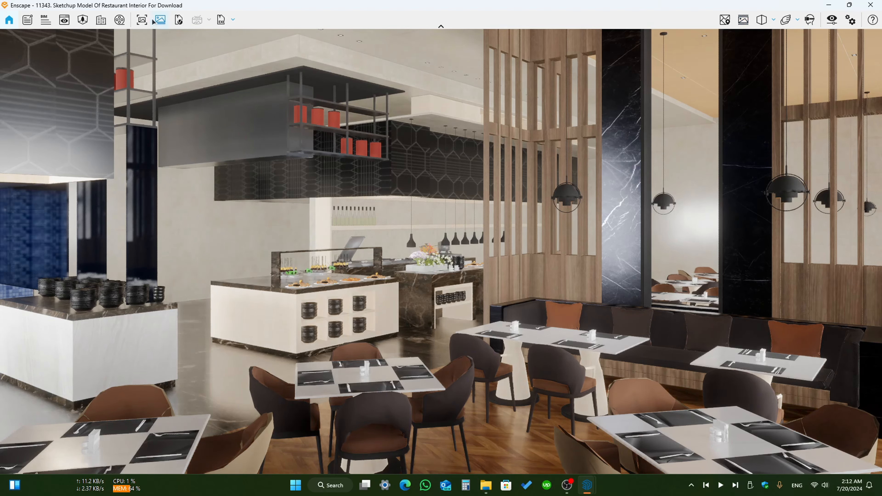
Show the render's safe frame over the Enscape view and set the style outlines to 8% in the visual settings.
click(743, 20)
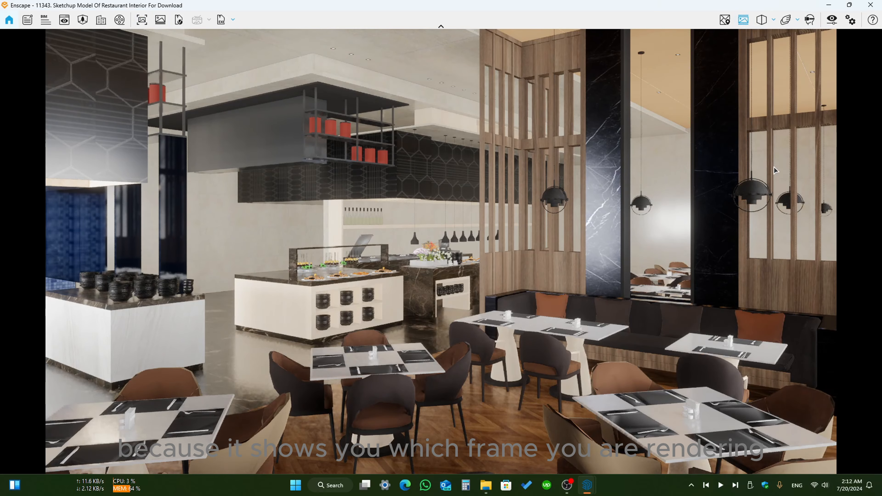
click(832, 19)
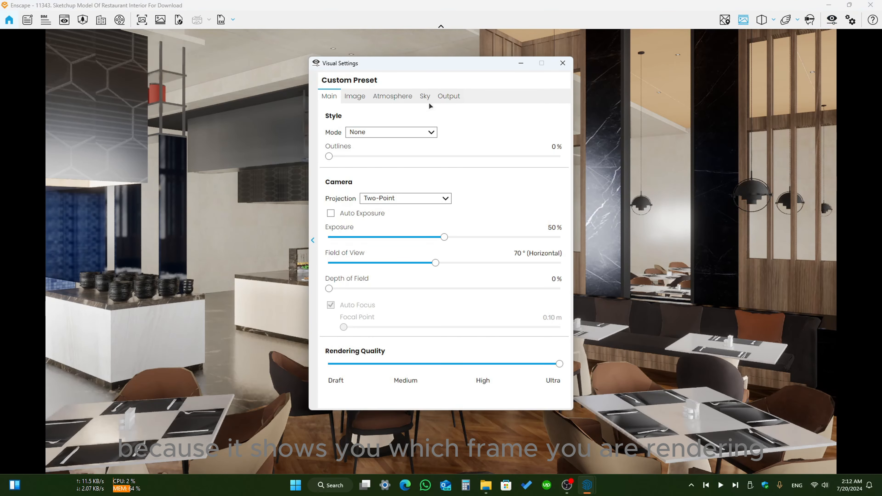
drag(335, 156, 347, 156)
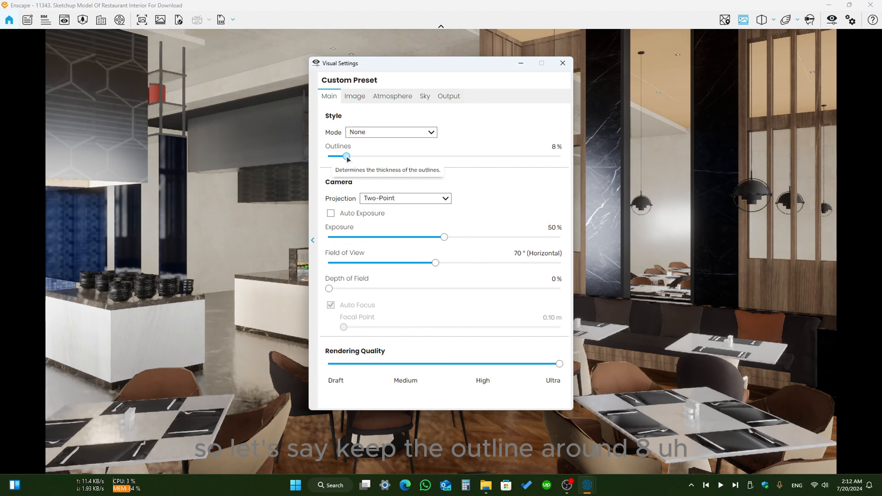
Try the 1024, HD and Full HD output resolutions and compare how each one frames the restaurant view.
click(448, 95)
click(396, 131)
click(394, 151)
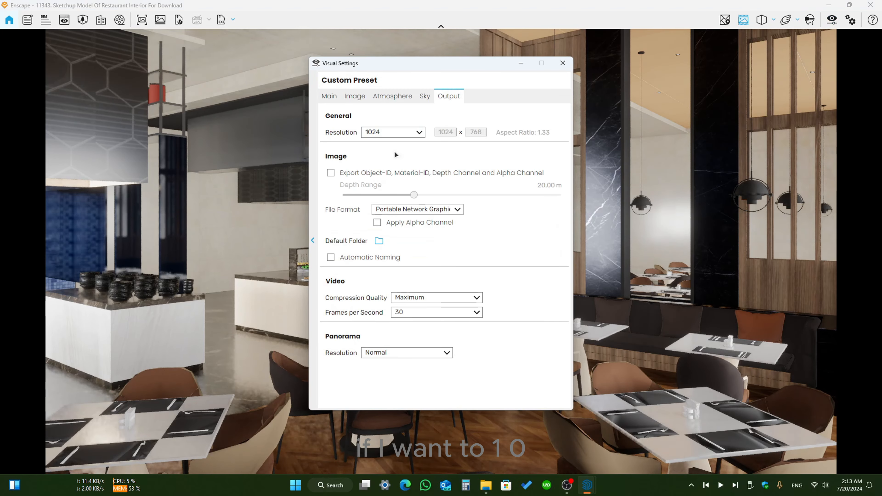
click(419, 134)
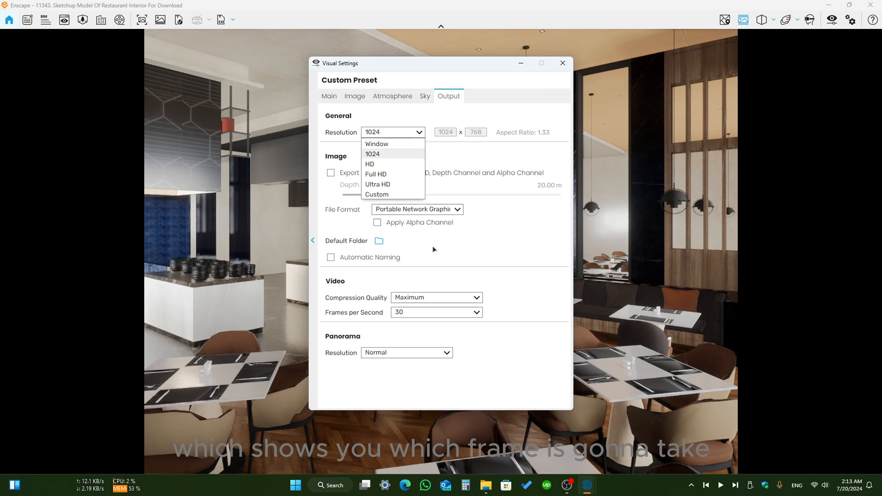
click(375, 164)
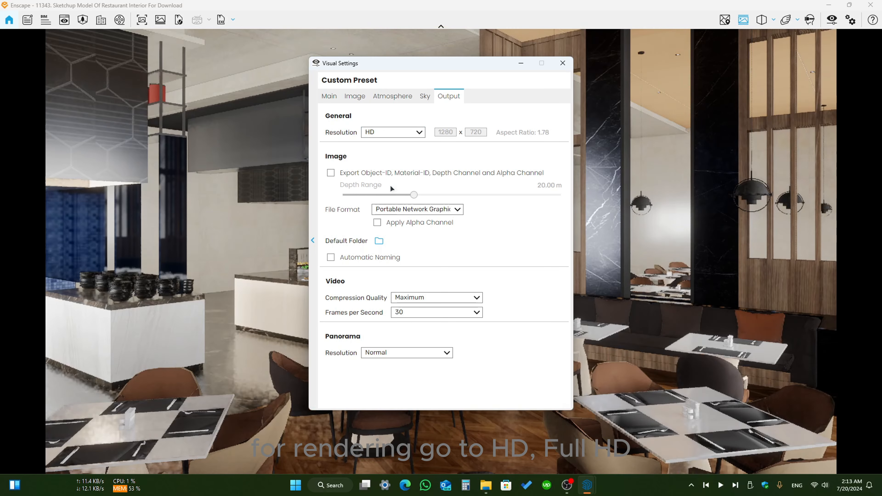
click(397, 132)
click(387, 176)
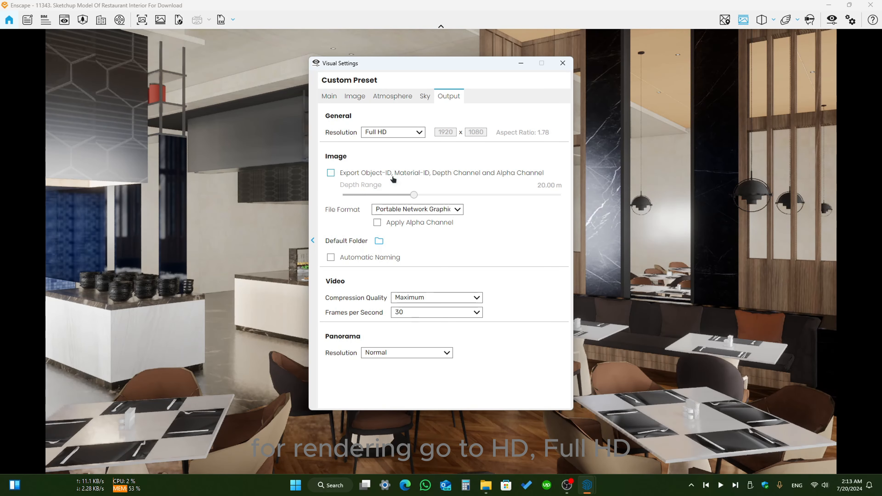
Try a custom portrait output resolution of 2144 x 3433 and tilt the view down toward the dining tables.
click(399, 132)
click(377, 194)
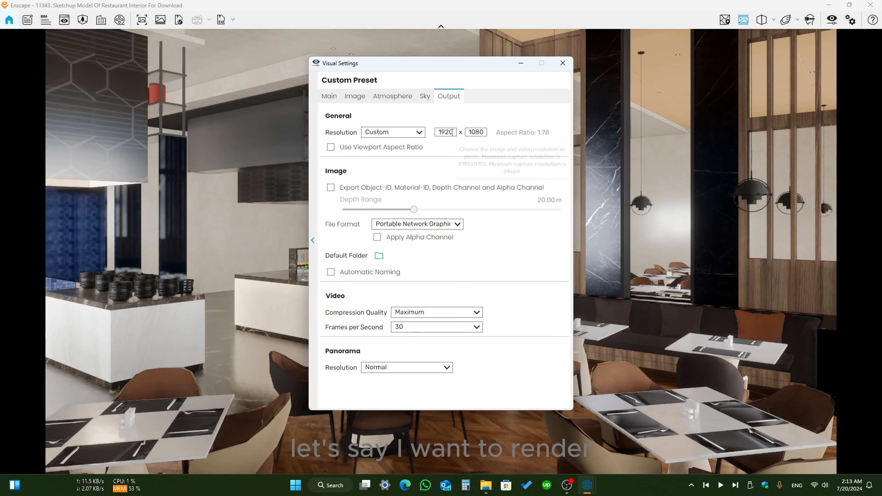
double_click(446, 132)
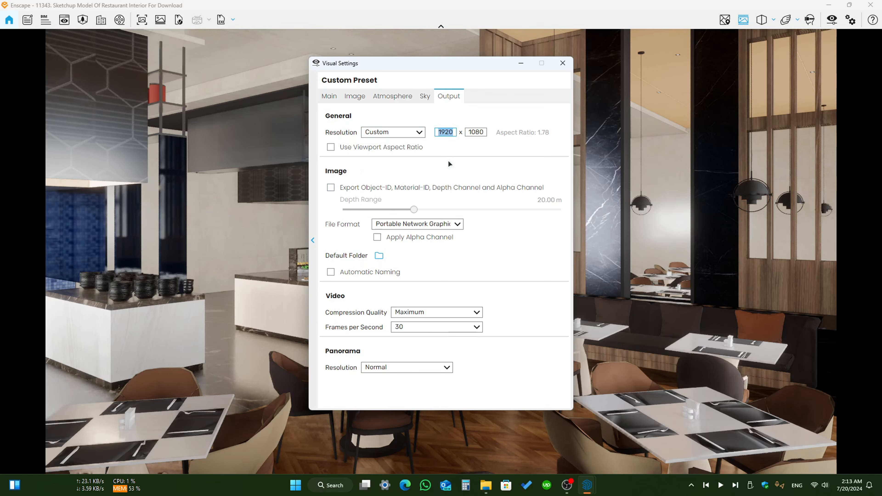
text(34)
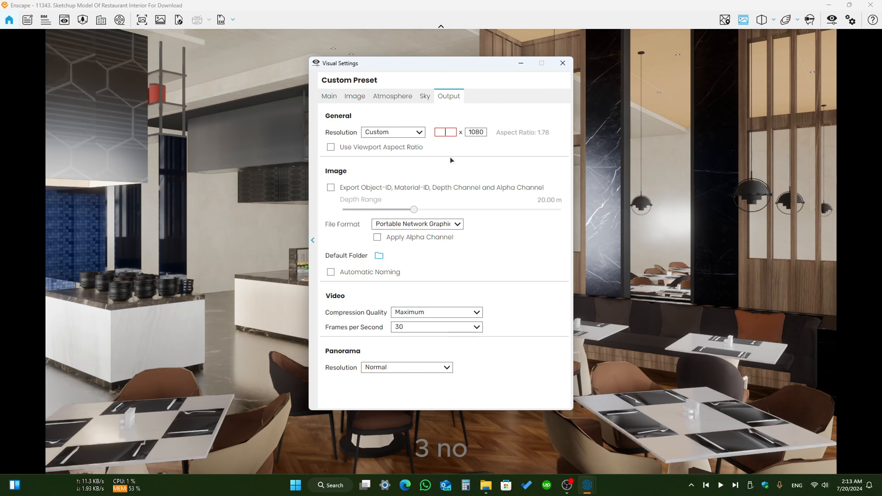
text(2144)
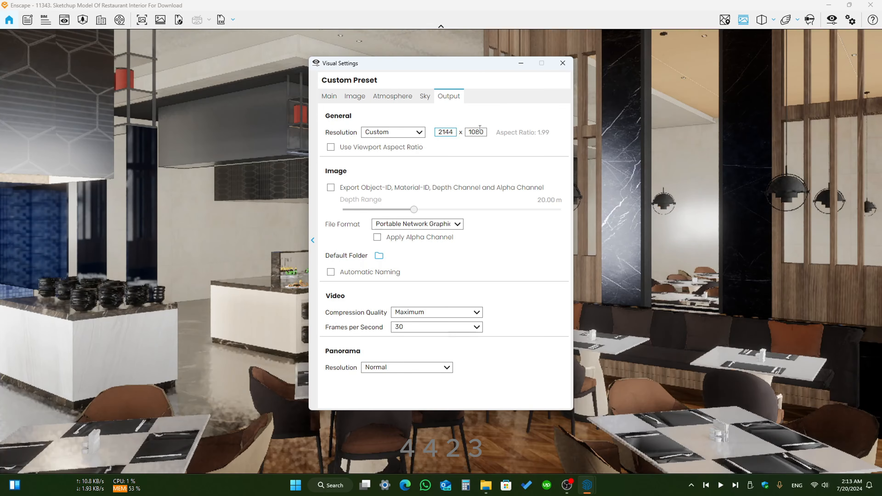
drag(483, 132, 473, 129)
text(3433)
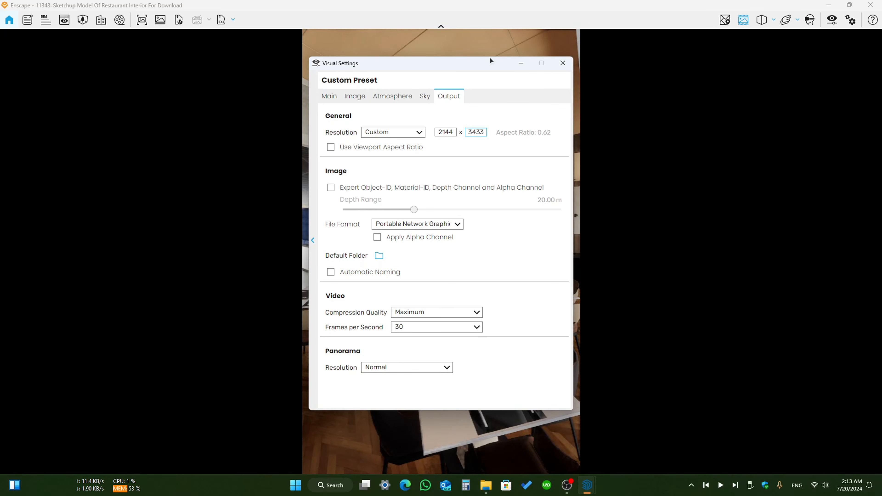
drag(491, 61, 201, 77)
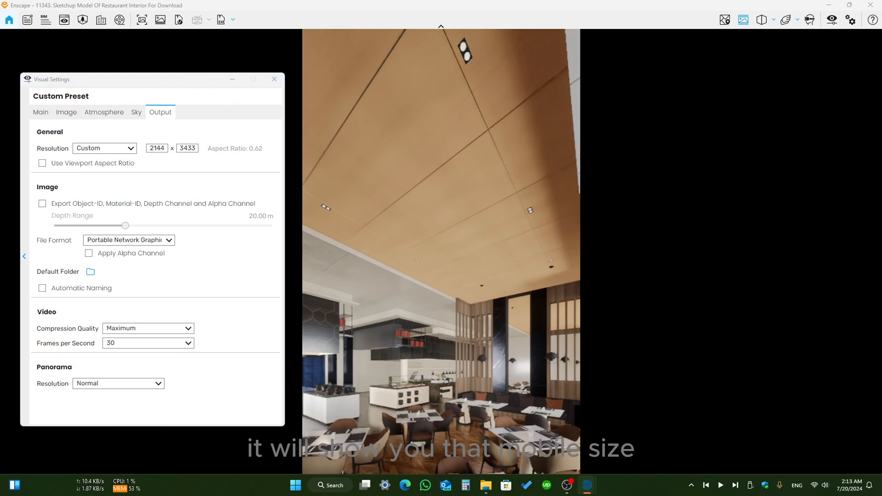
drag(416, 209, 418, 303)
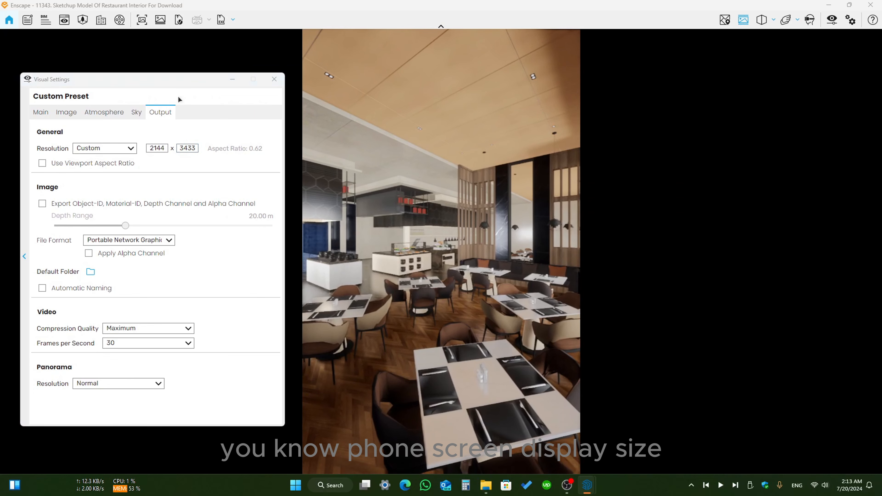
click(178, 99)
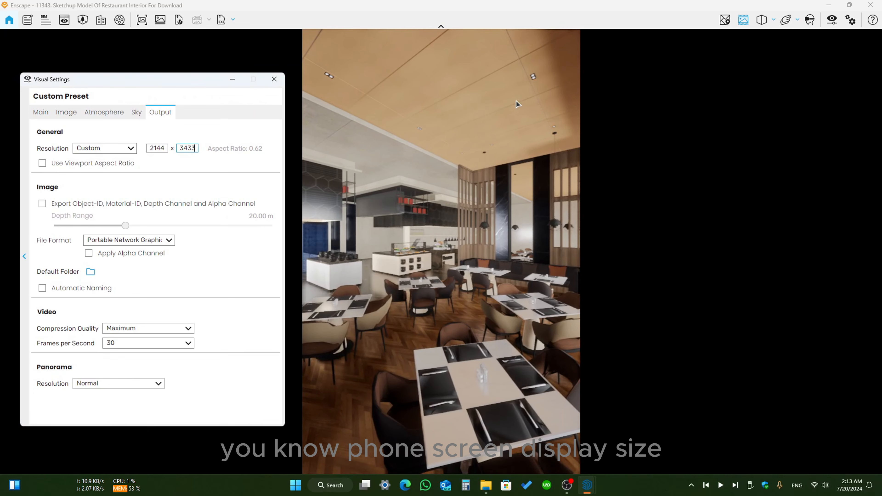
Set the output resolution to Ultra HD and move the visual settings dialog off the kitchen counters.
click(104, 148)
click(105, 200)
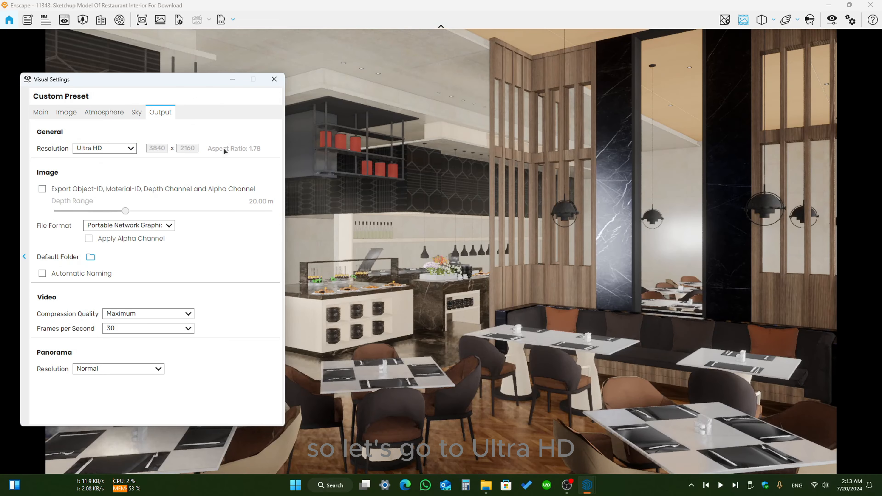
drag(185, 86, 573, 78)
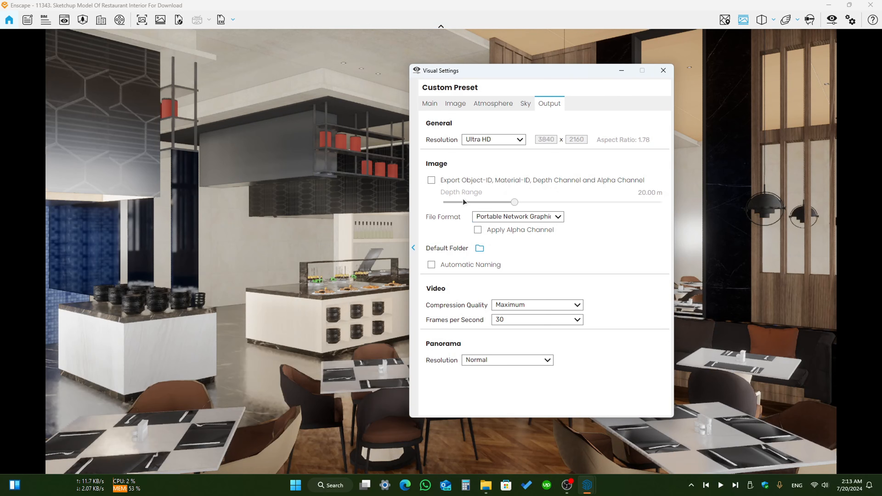
Set the sun brightness to 22% in the atmosphere illumination settings.
click(481, 102)
click(436, 103)
click(480, 105)
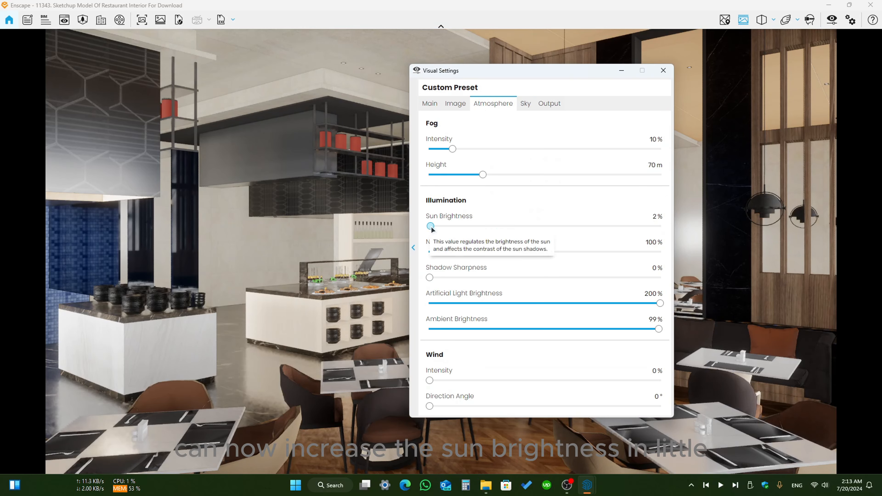
drag(436, 231, 441, 230)
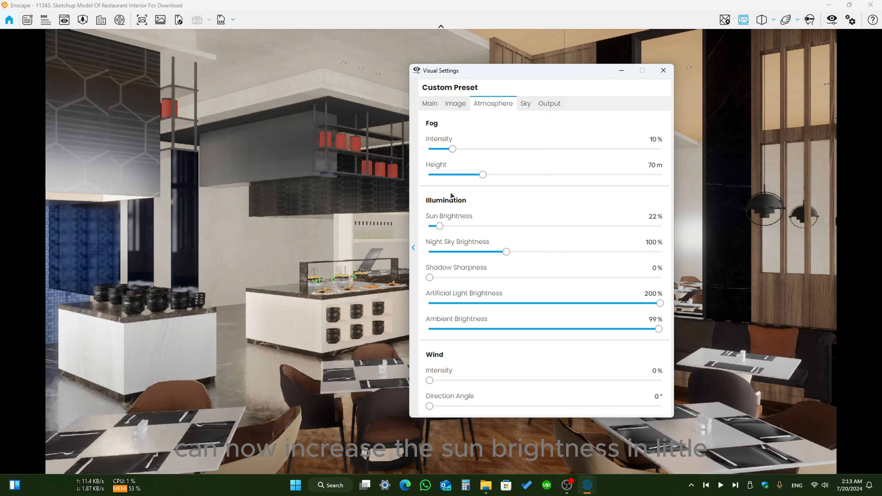
Try a camera exposure of 27% and inspect both sides of the restaurant view.
click(433, 104)
drag(534, 86, 757, 93)
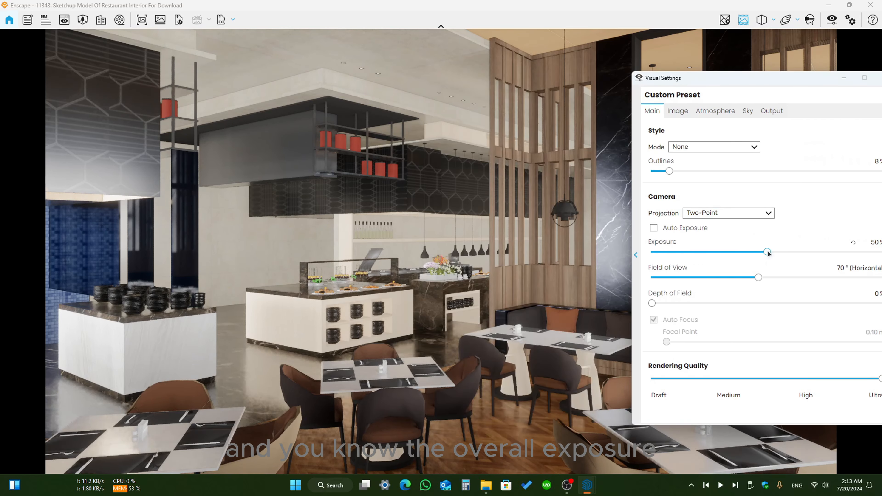
drag(766, 253, 714, 255)
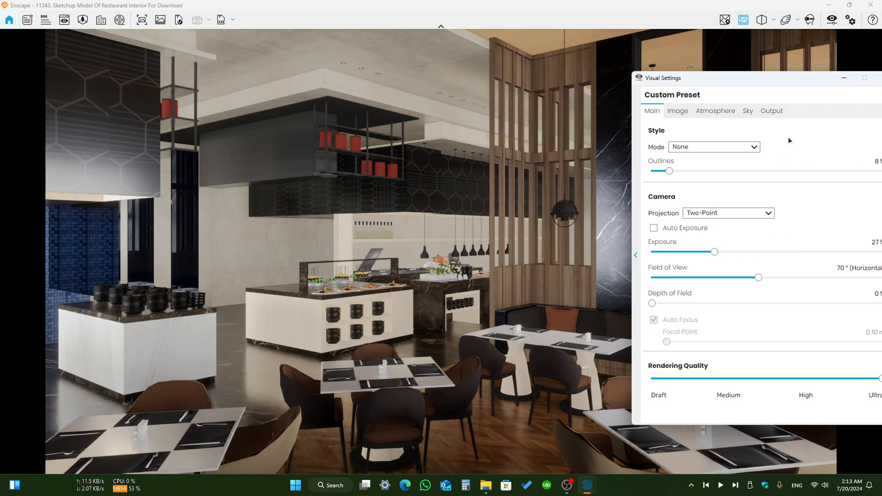
drag(787, 84, 327, 111)
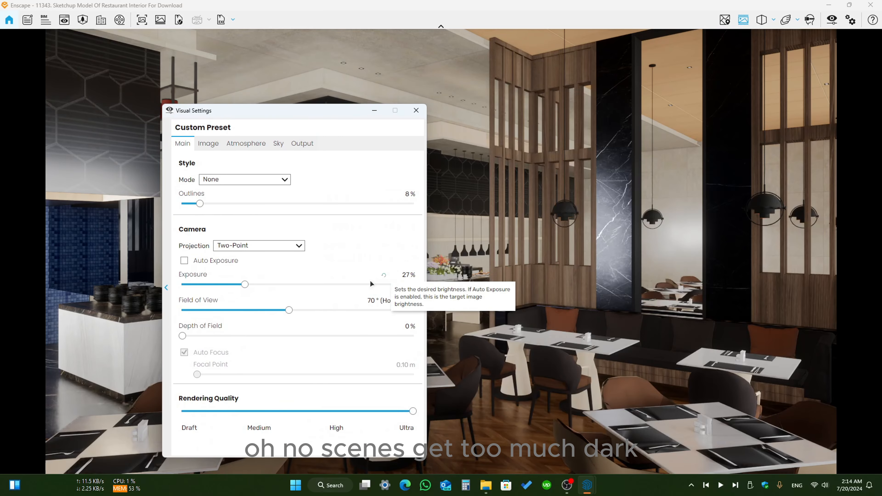
Set the camera exposure to 51% and reframe the restaurant view slightly.
drag(245, 285, 301, 285)
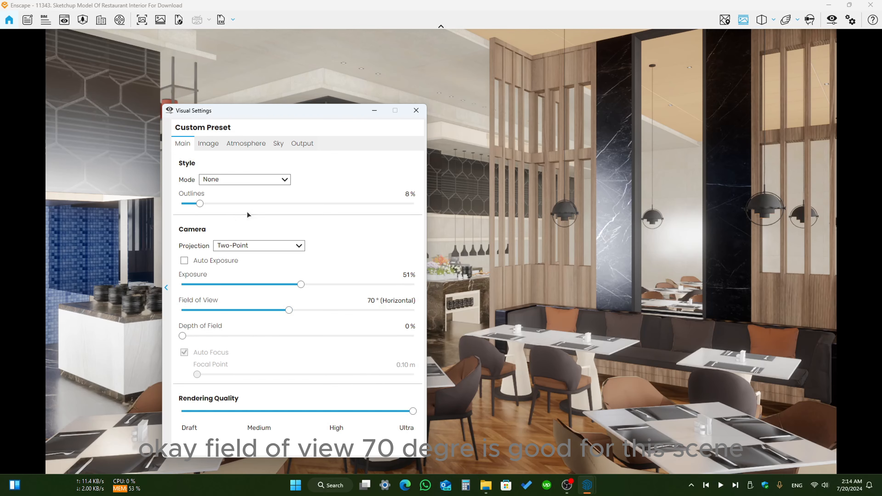
drag(537, 203, 565, 192)
drag(315, 108, 432, 106)
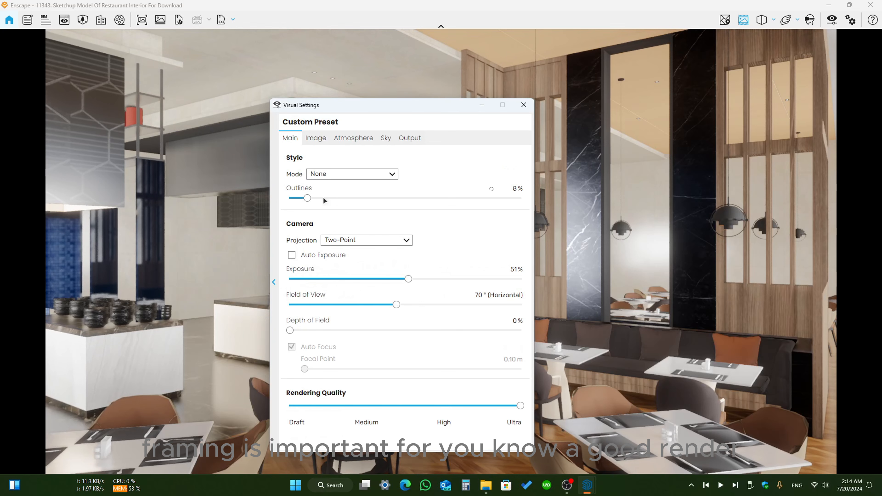
Try the Light View and White style modes on the restaurant scene.
click(355, 176)
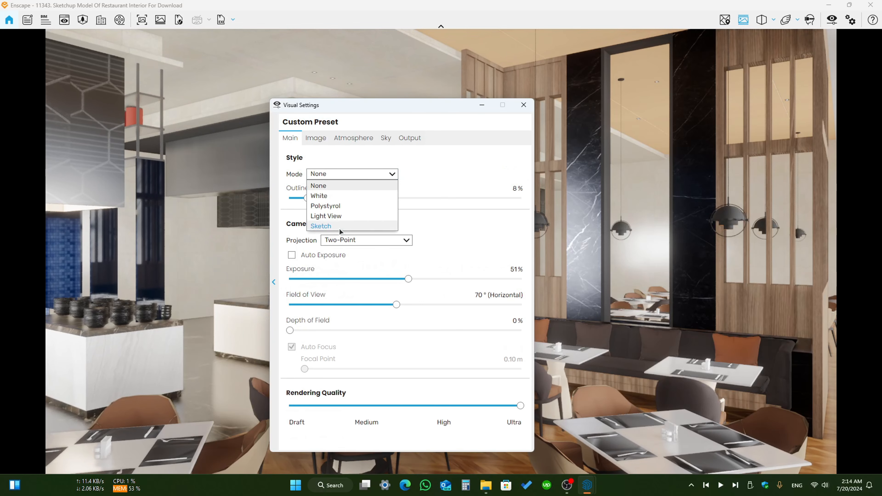
click(342, 215)
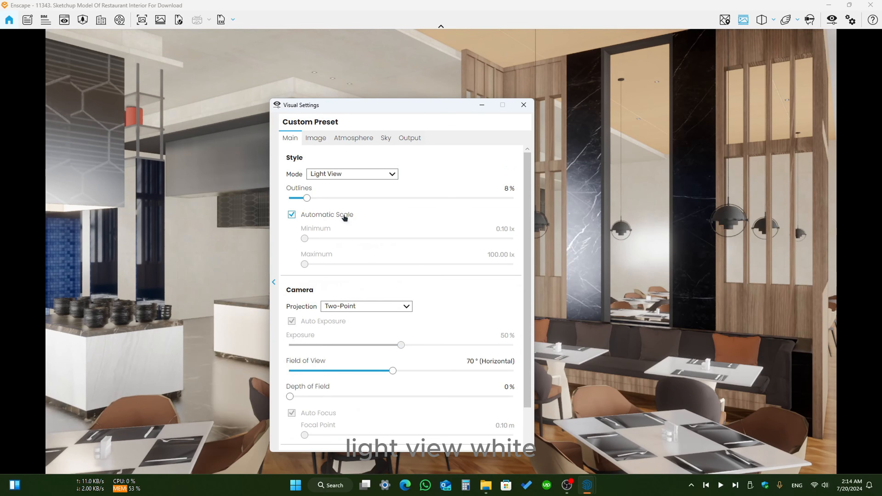
click(344, 176)
click(345, 198)
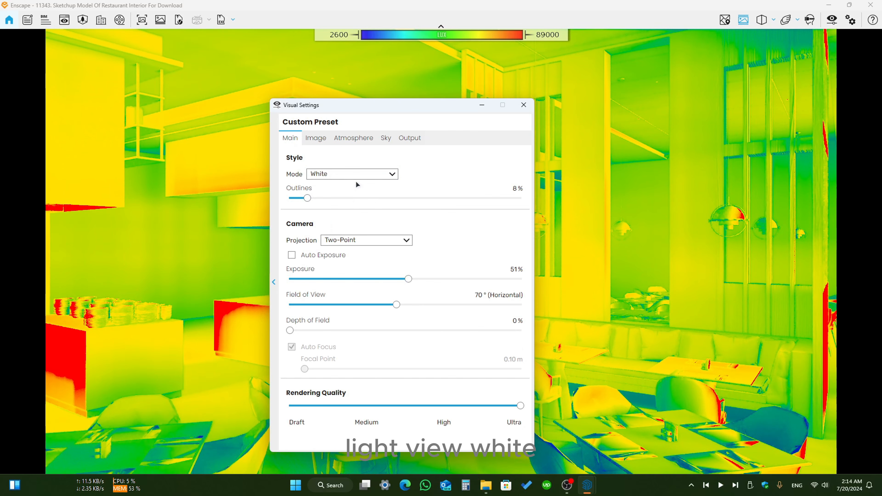
drag(355, 110, 570, 80)
Try the Polystyrol style mode, and return to Light View to examine the light distribution in the restaurant.
click(553, 148)
click(556, 175)
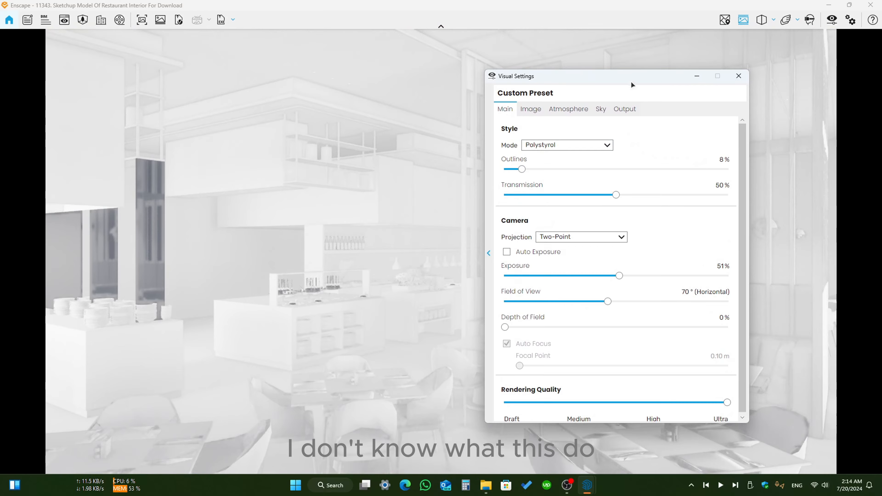
drag(632, 84, 642, 106)
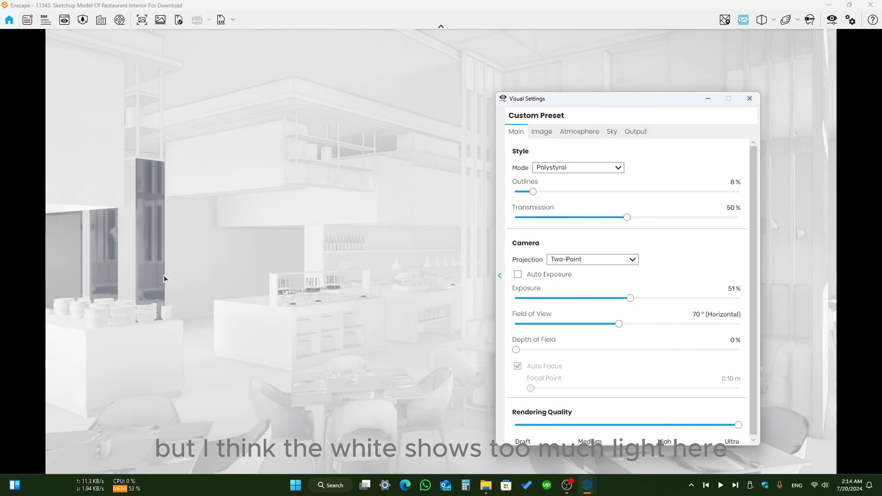
click(566, 168)
click(562, 210)
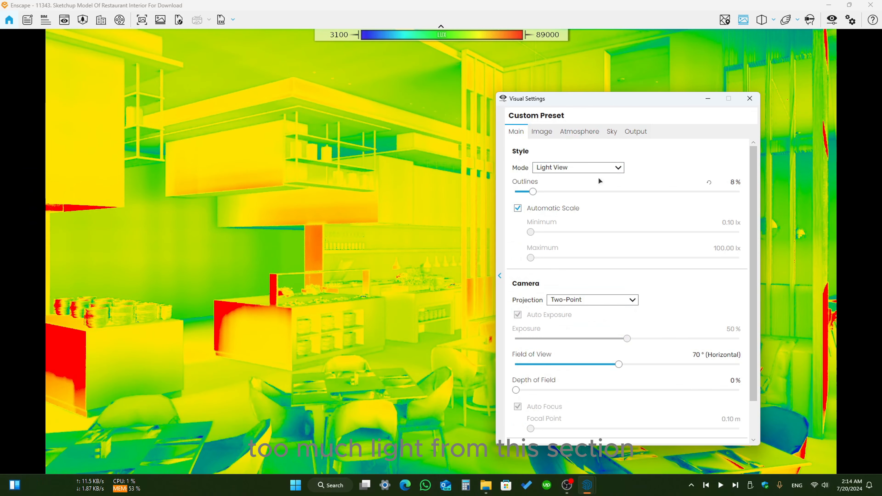
Try the Sketch style mode on the restaurant scene, and set the style mode back to None.
click(597, 168)
click(565, 216)
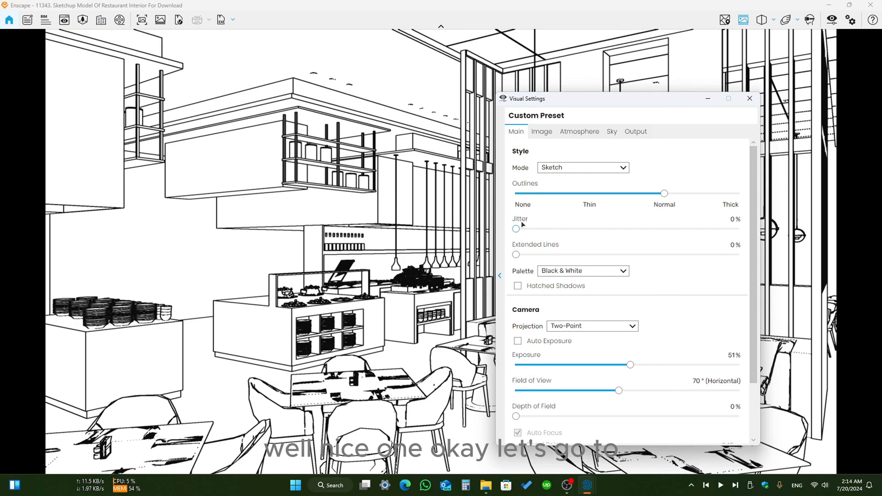
click(566, 168)
click(560, 180)
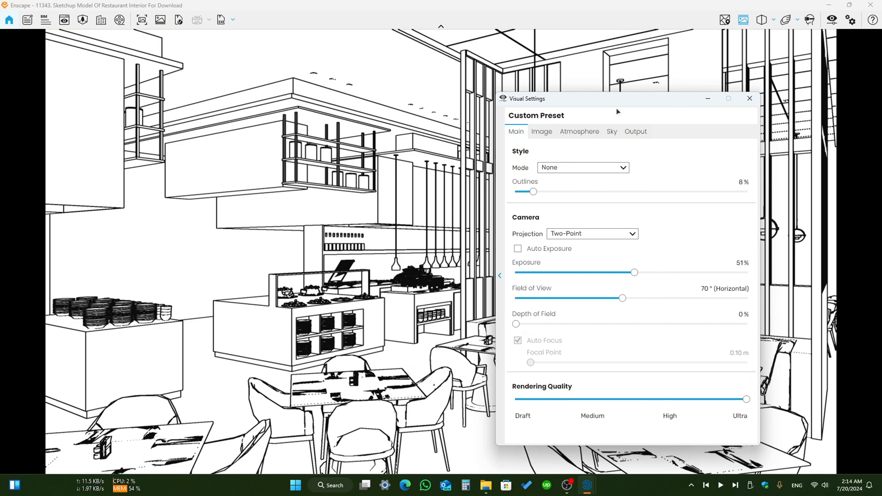
Set the image's color temperature to 5,722 K after trying 15,000 K, and raise the saturation to 110%.
drag(616, 110, 390, 124)
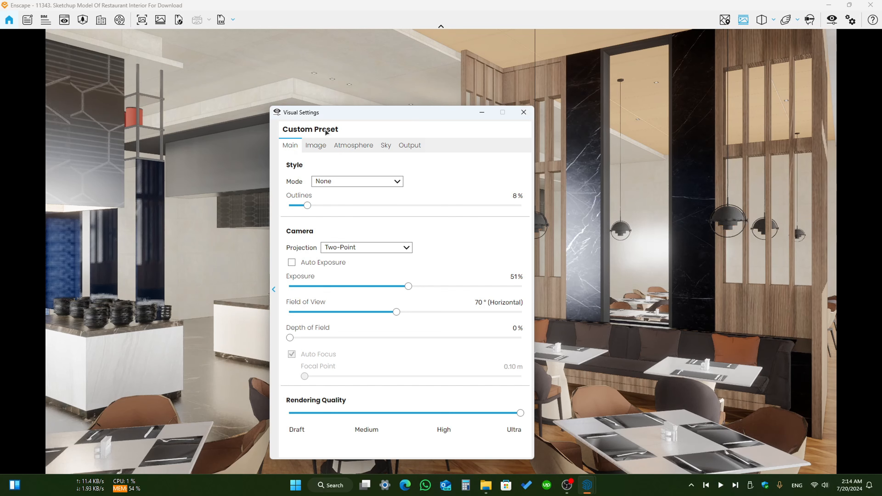
click(316, 145)
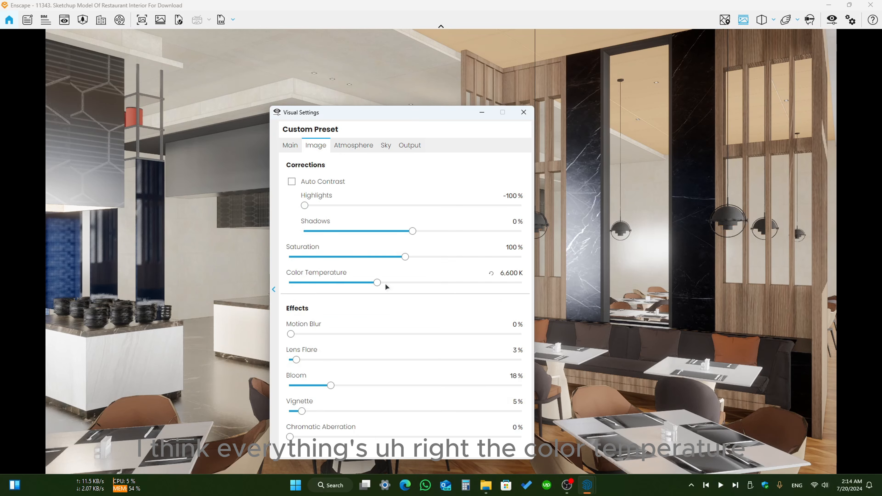
drag(378, 283, 519, 283)
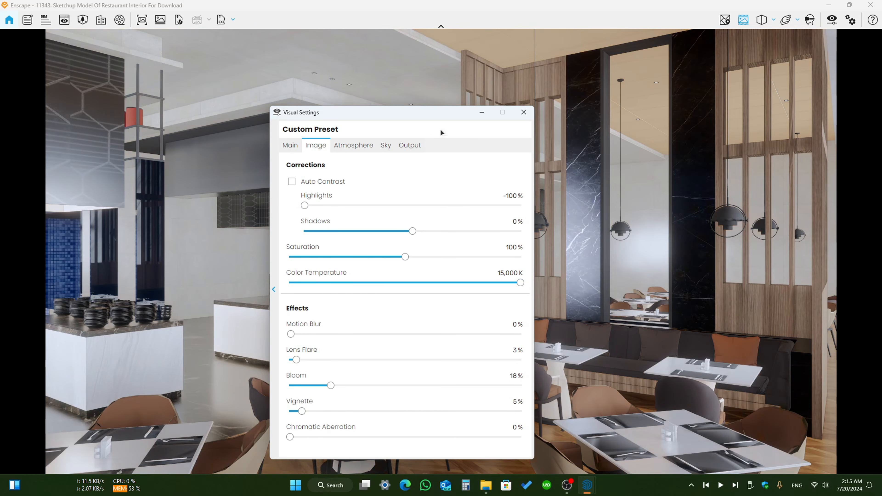
drag(295, 122, 165, 124)
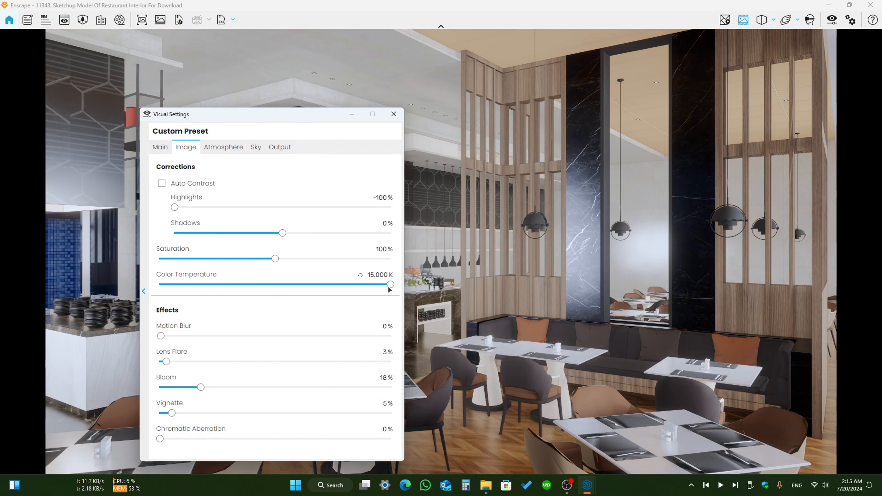
drag(390, 284, 233, 285)
click(362, 276)
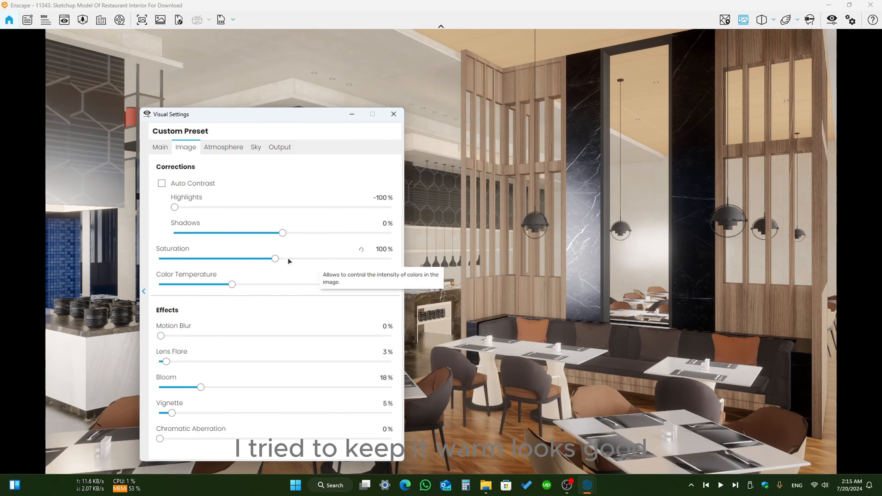
drag(274, 261, 285, 265)
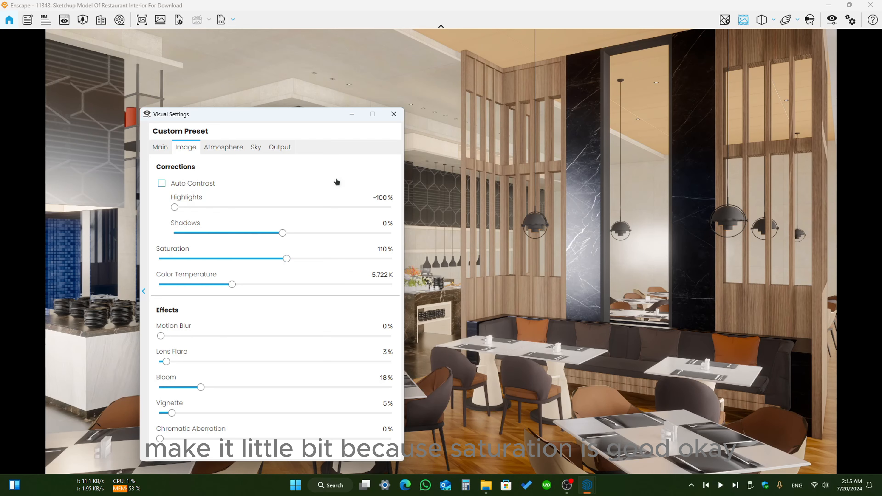
click(393, 113)
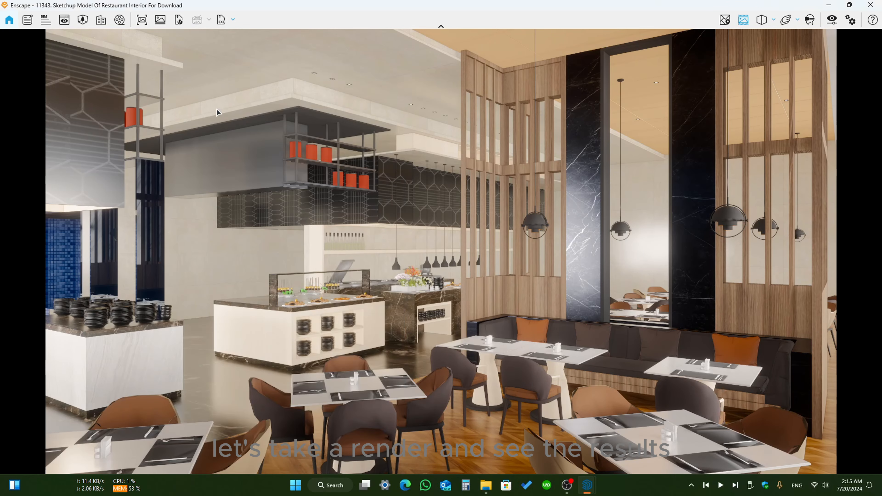
Render the restaurant view and save it as a PNG image in the Pictures folder under the suggested file name.
click(141, 20)
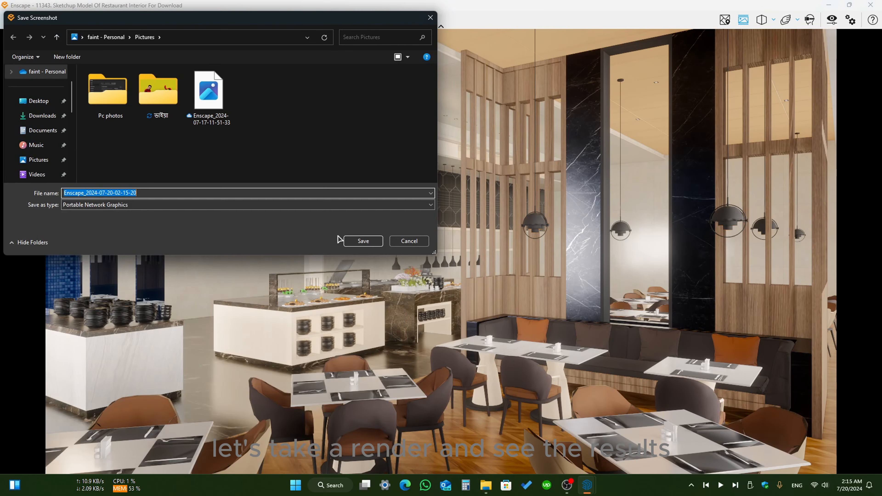
click(361, 242)
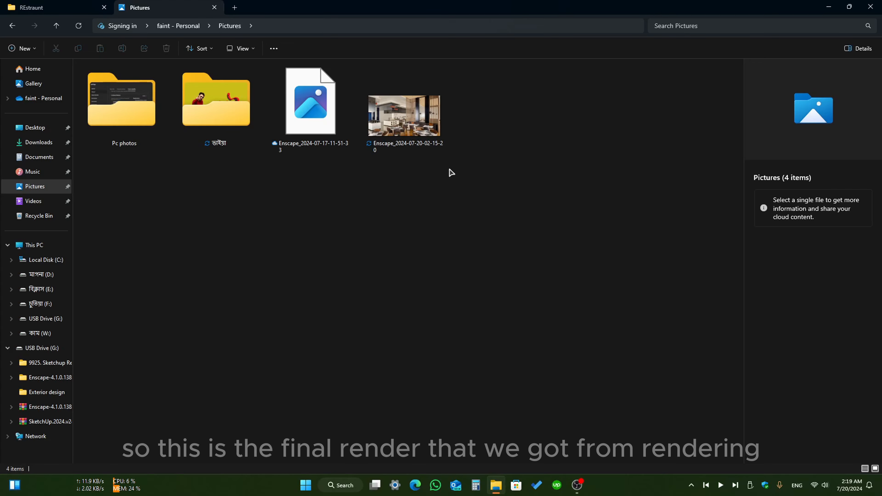
Open the newly saved restaurant render from the Pictures folder in the image viewer and examine it full screen.
click(422, 134)
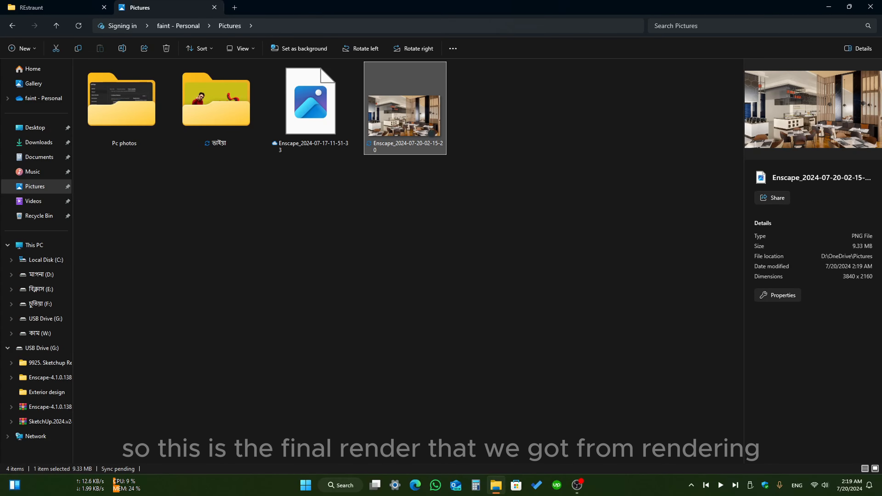
double_click(422, 133)
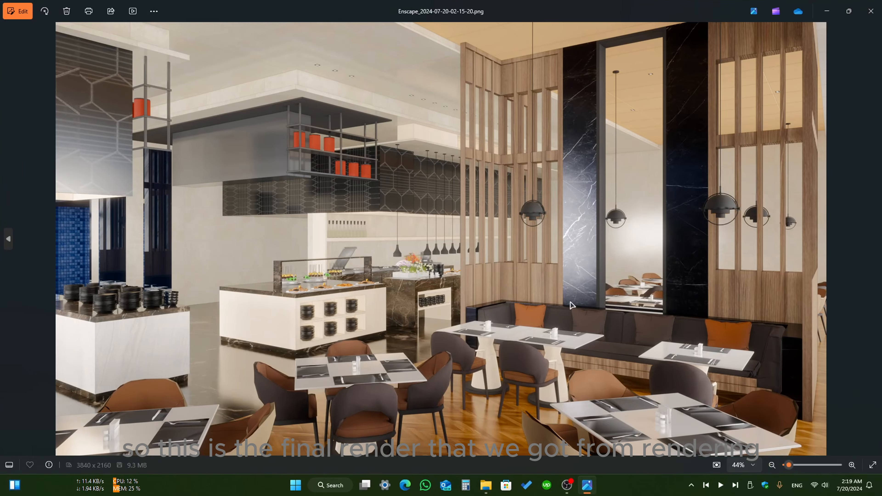
click(873, 465)
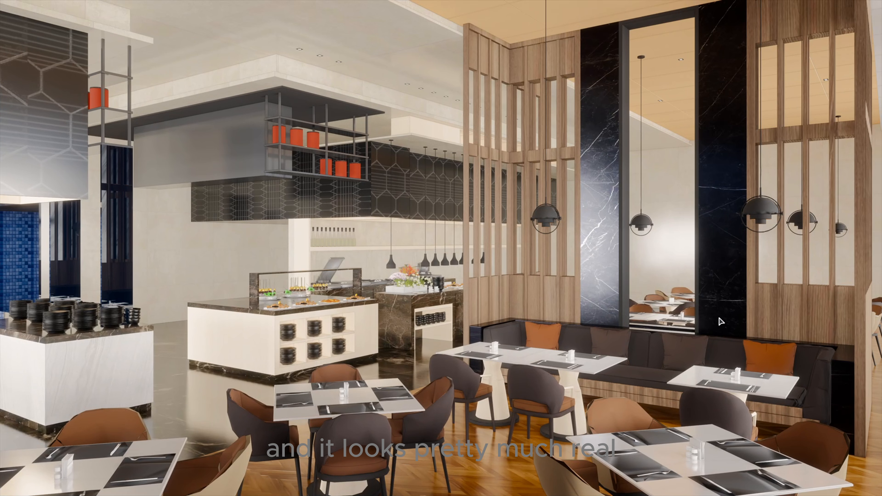